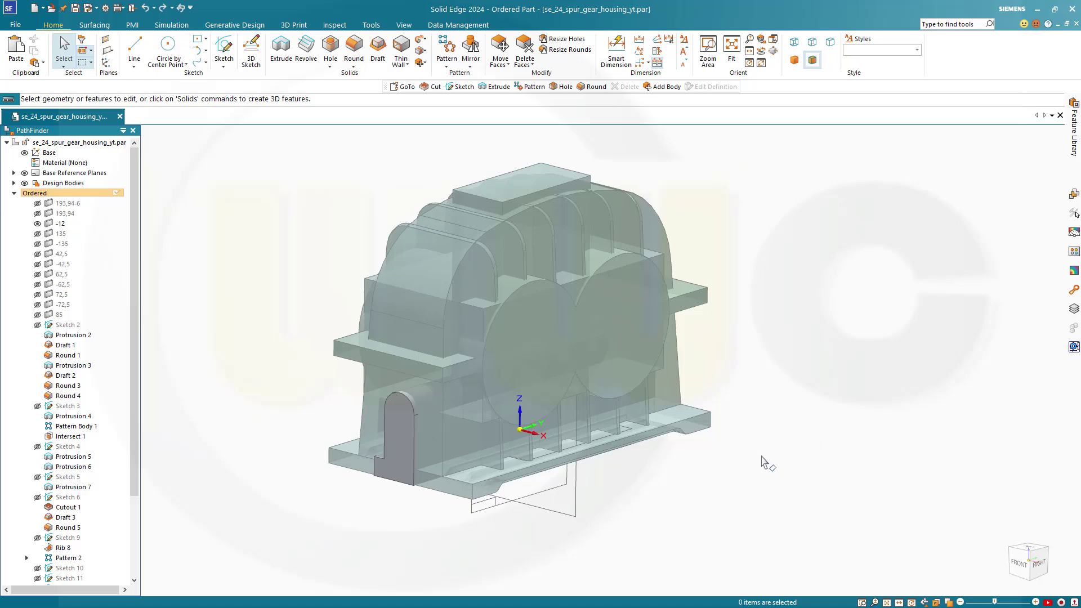
- Hide Design Body_1, 2, 4, 6, 7 and 8, leaving only Design Body_5 and Design Body_9 shown
{"action": "middle_click_drag", "start_coordinate": [712, 475], "coordinate": [717, 394]}
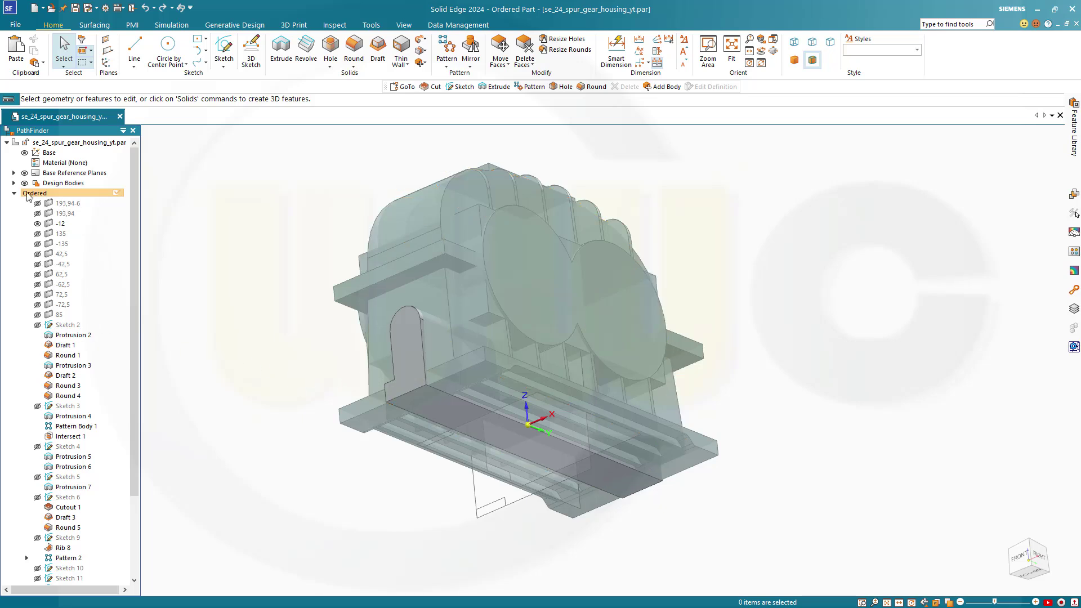
{"action": "left_click", "coordinate": [14, 173]}
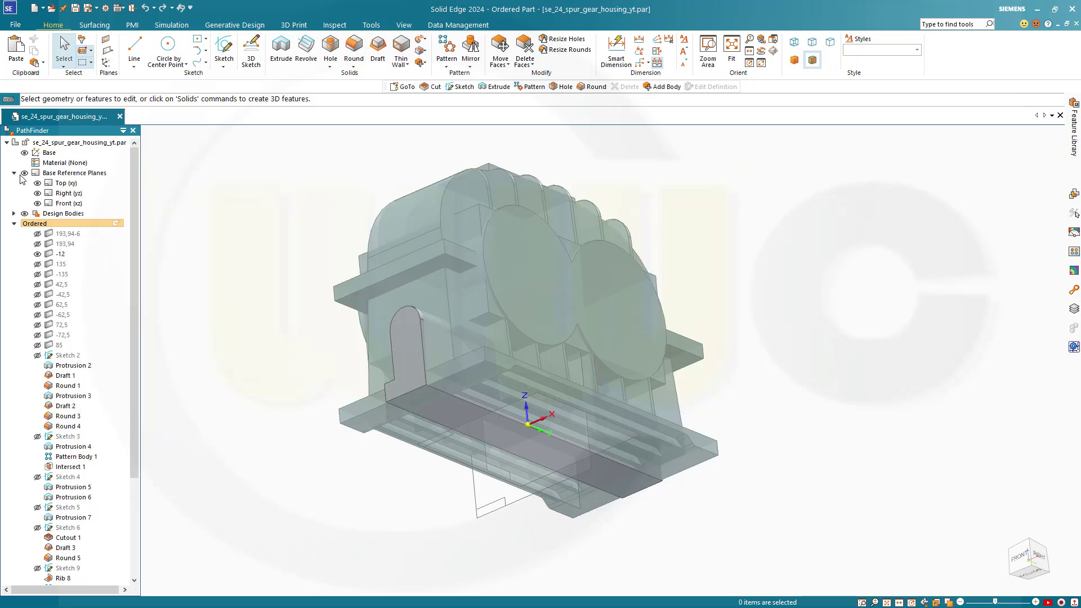
{"action": "left_click", "coordinate": [14, 214]}
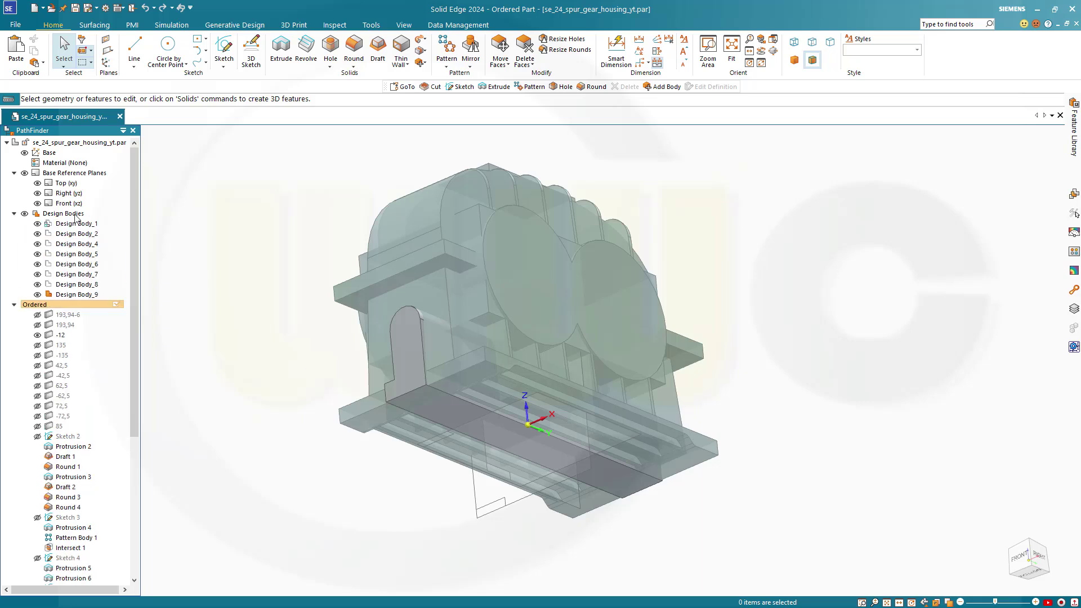
{"action": "left_click", "coordinate": [38, 284]}
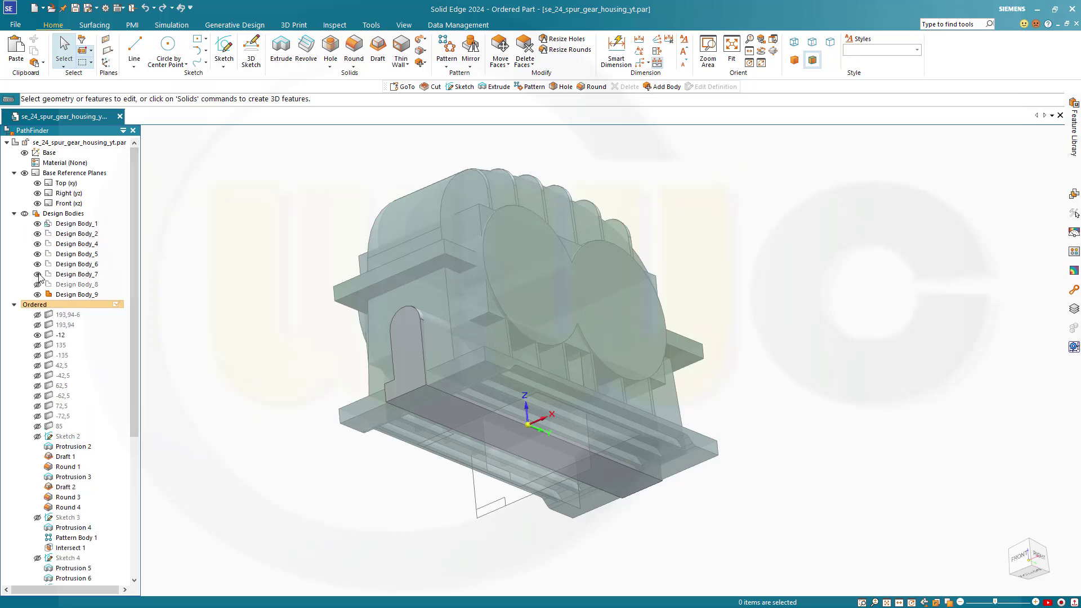
{"action": "left_click", "coordinate": [37, 274]}
{"action": "left_click", "coordinate": [37, 264]}
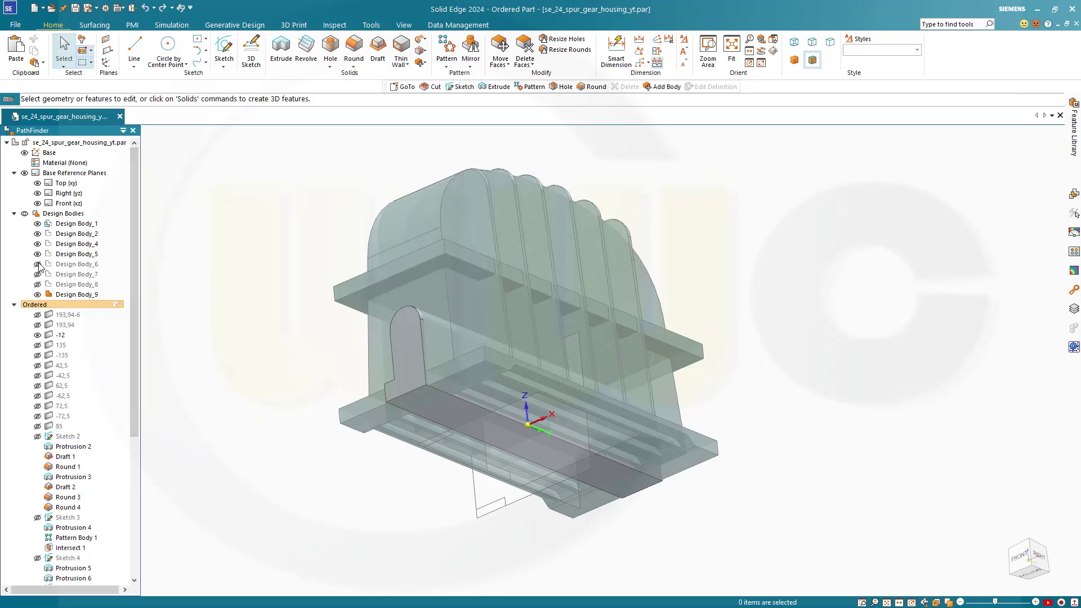
{"action": "left_click", "coordinate": [37, 244]}
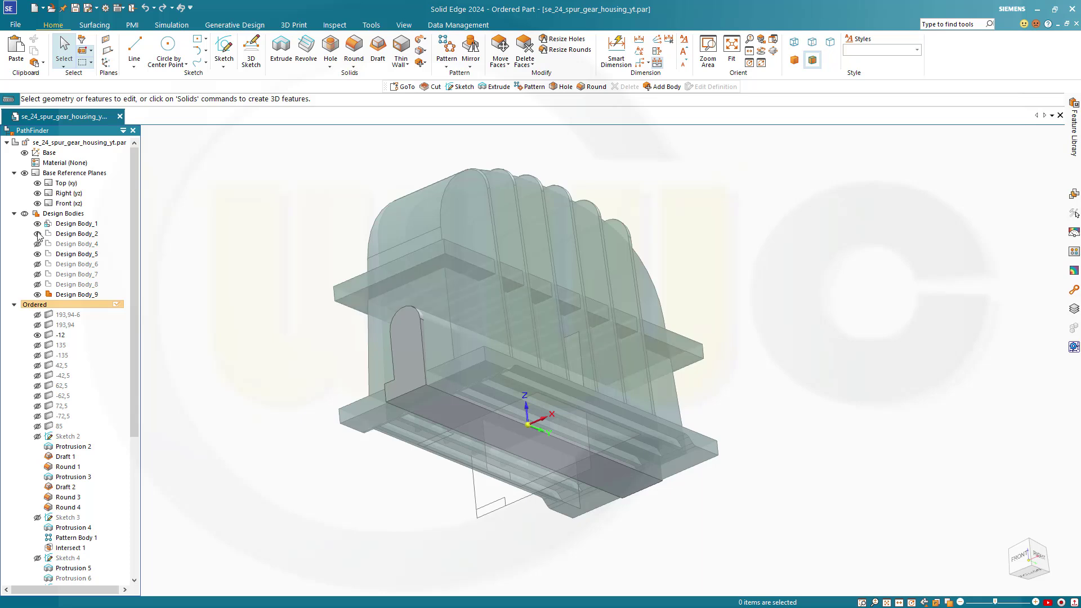
{"action": "left_click", "coordinate": [38, 234]}
{"action": "left_click", "coordinate": [37, 224]}
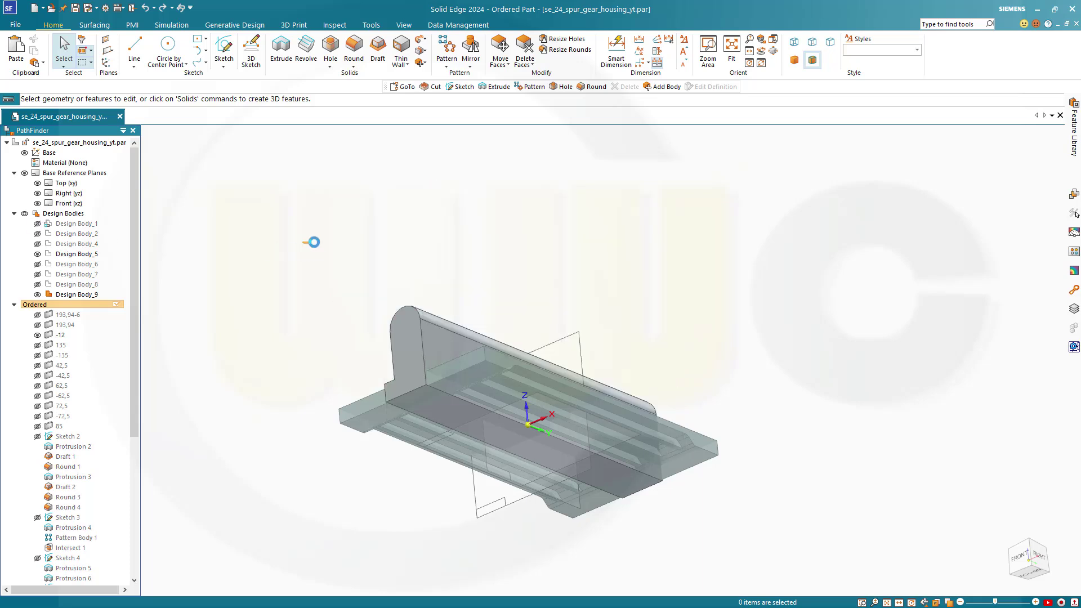
- Round the outer upper edge of the small ledge along the foot of Design Body_9 with a 5 mm radius
{"action": "middle_click_drag", "start_coordinate": [417, 271], "coordinate": [610, 333]}
{"action": "scroll", "coordinate": [605, 468], "scroll_direction": "down", "scroll_amount": 2}
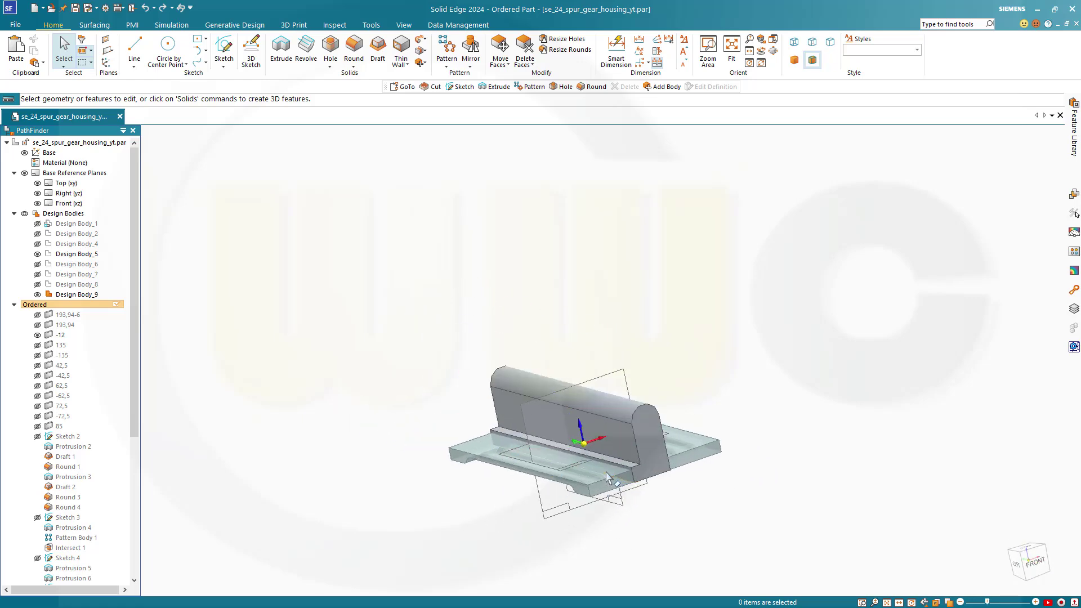
{"action": "scroll", "coordinate": [604, 467], "scroll_direction": "up", "scroll_amount": 5}
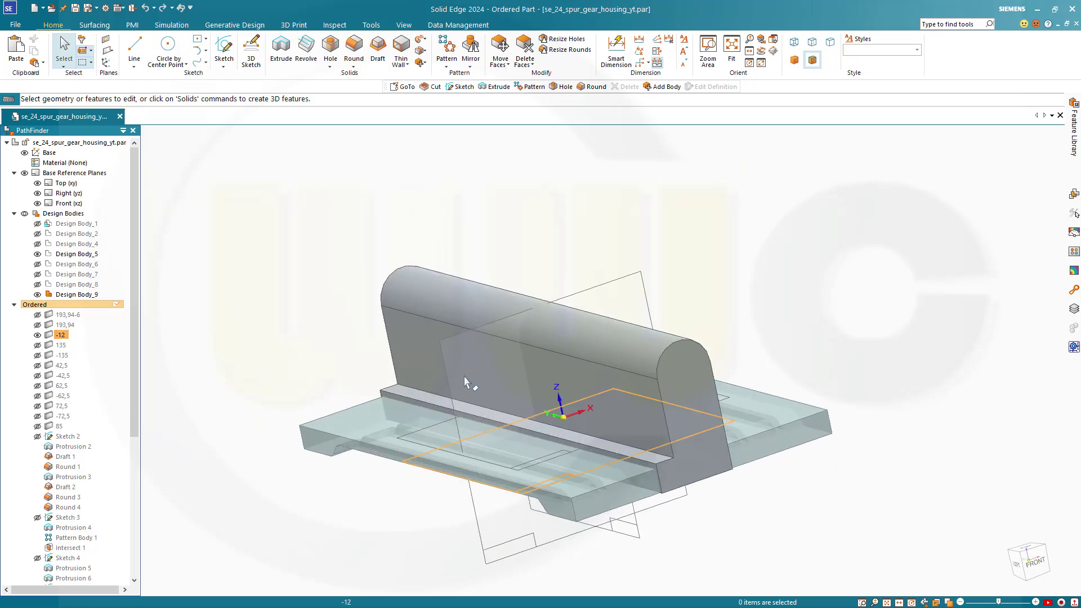
{"action": "left_click", "coordinate": [354, 51]}
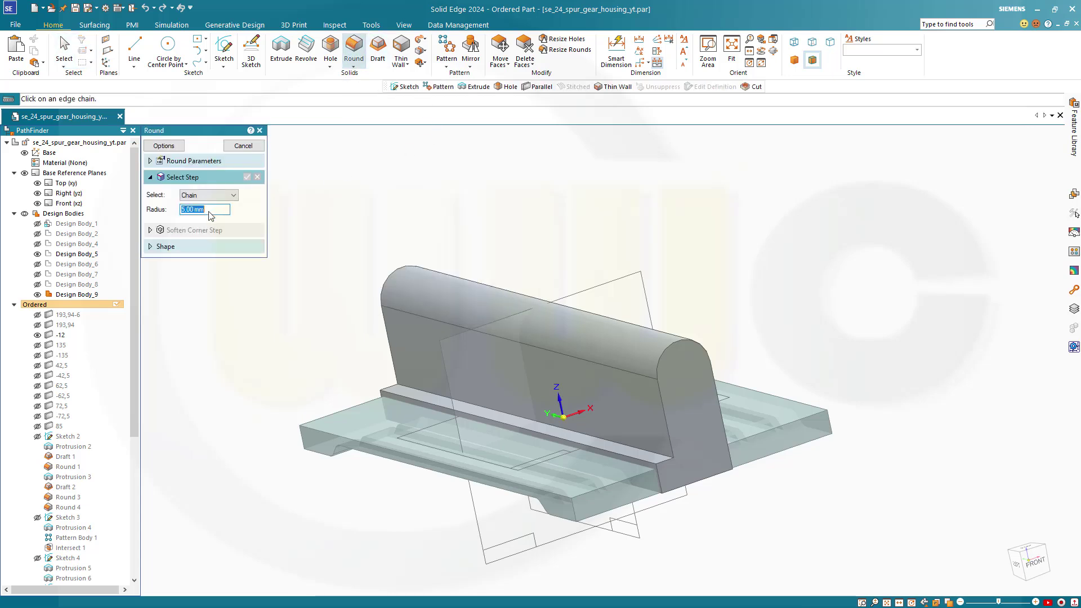
{"action": "left_click", "coordinate": [412, 400]}
{"action": "left_click", "coordinate": [247, 177]}
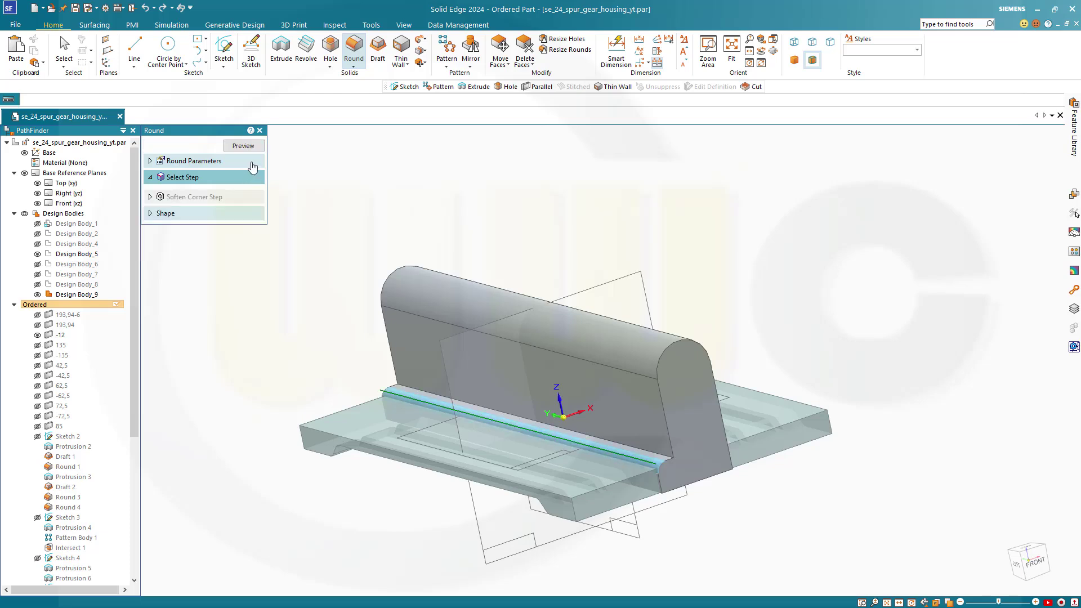
{"action": "left_click", "coordinate": [243, 146]}
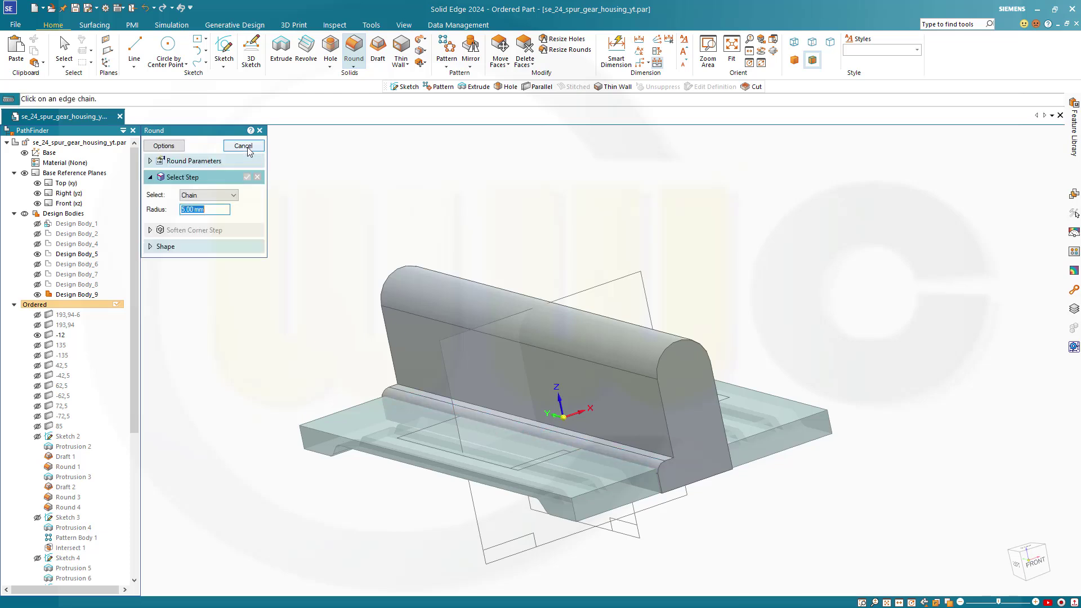
- Round the inner edge where the ledge meets the upright wall of Design Body_9 with a 2 mm radius
{"action": "type", "text": "2"}
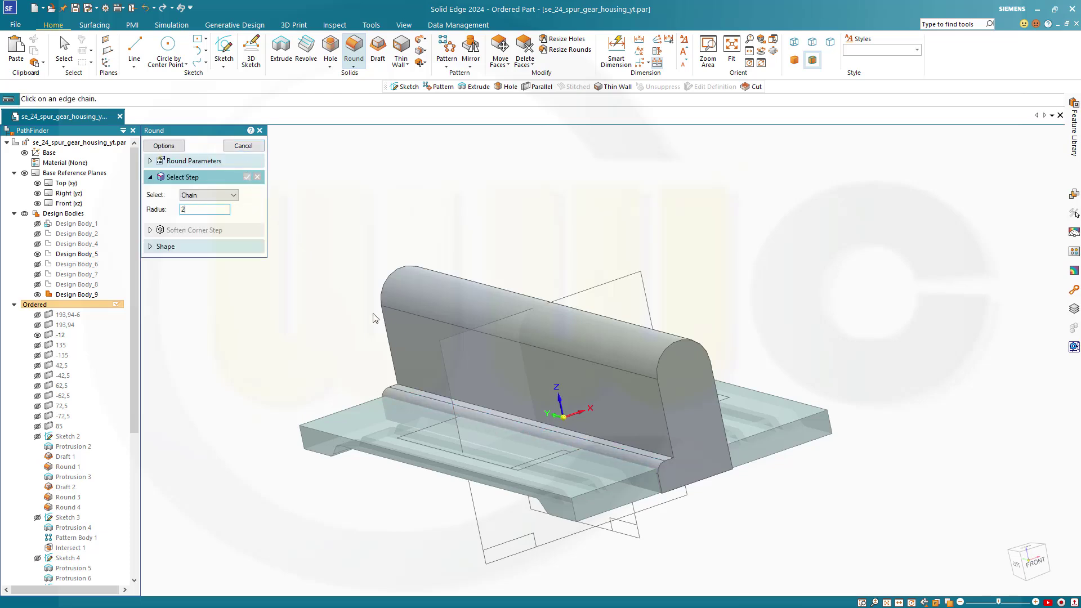
{"action": "left_click", "coordinate": [425, 391]}
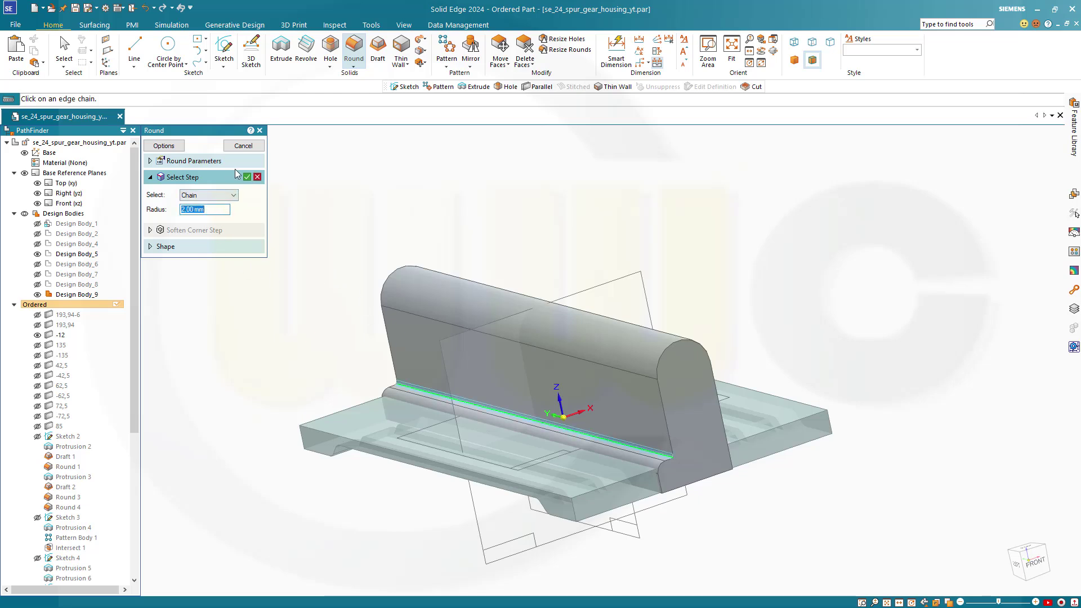
{"action": "left_click", "coordinate": [246, 177]}
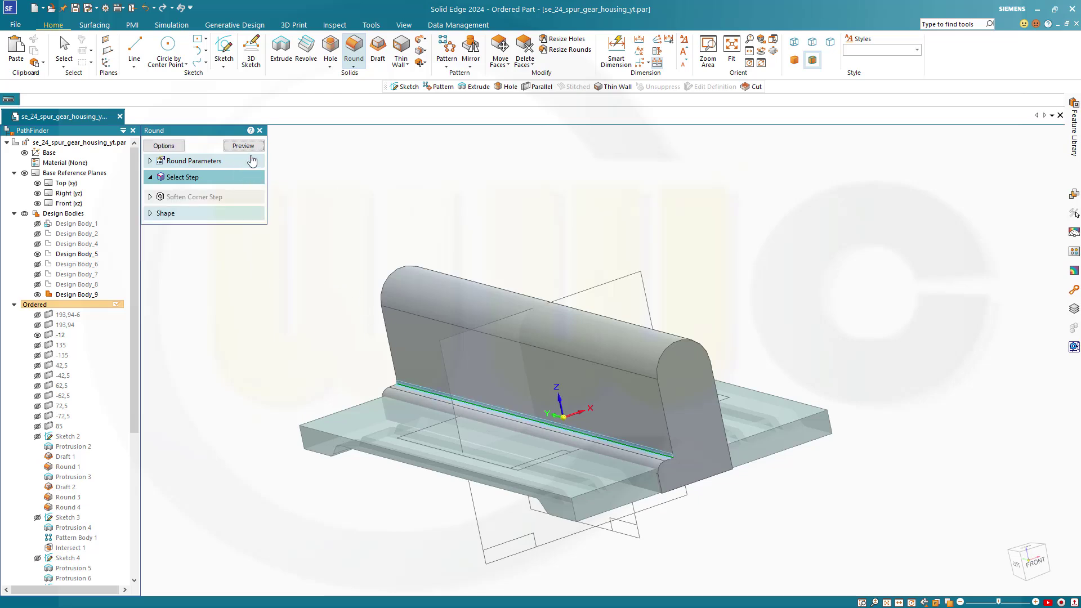
{"action": "left_click", "coordinate": [251, 151]}
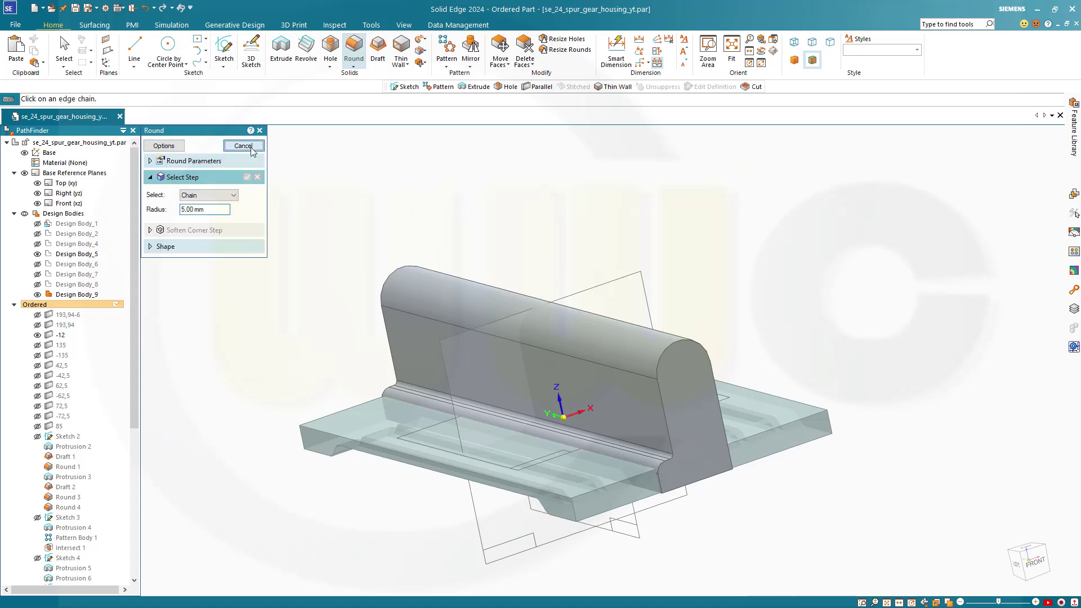
{"action": "key", "text": "Escape"}
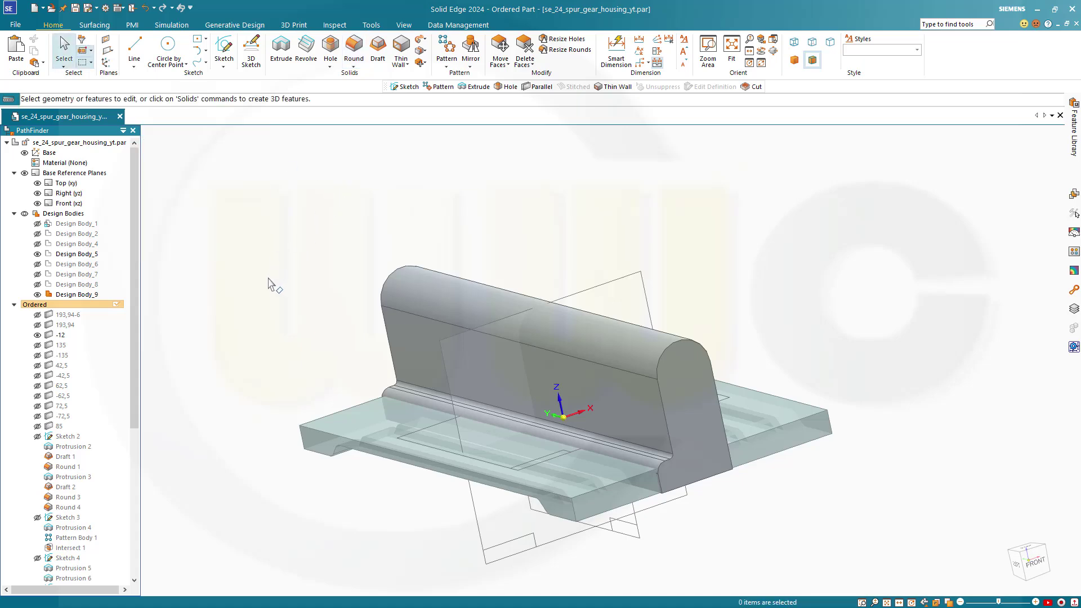
- Make the base plate, Design Body_5, the active design body
{"action": "middle_click_drag", "start_coordinate": [244, 328], "coordinate": [184, 285]}
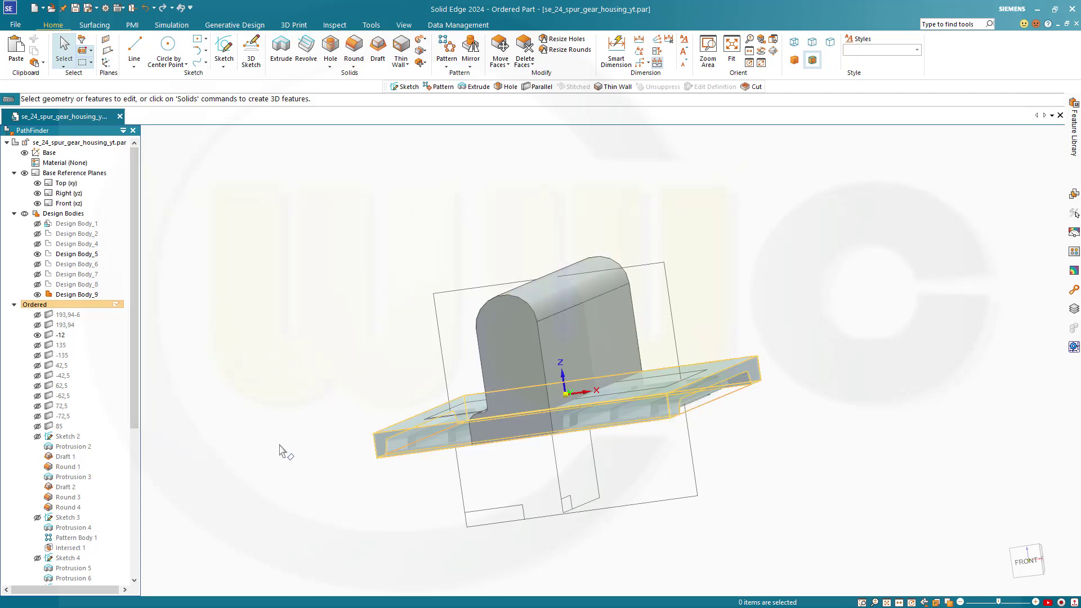
{"action": "scroll", "coordinate": [116, 456], "scroll_direction": "down", "scroll_amount": 5}
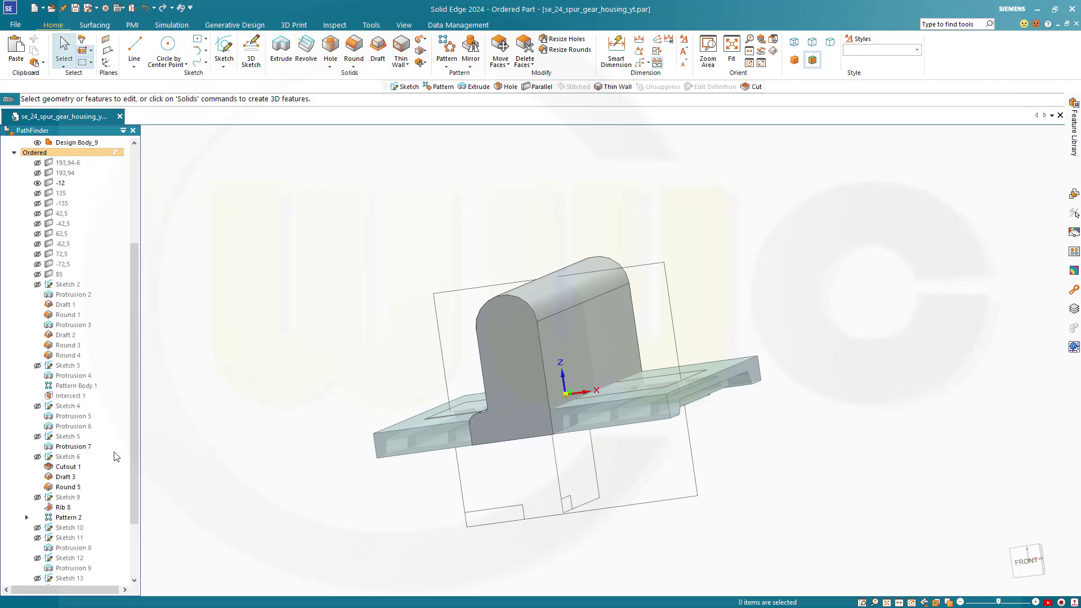
{"action": "left_click", "coordinate": [72, 446]}
{"action": "left_click", "coordinate": [233, 440]}
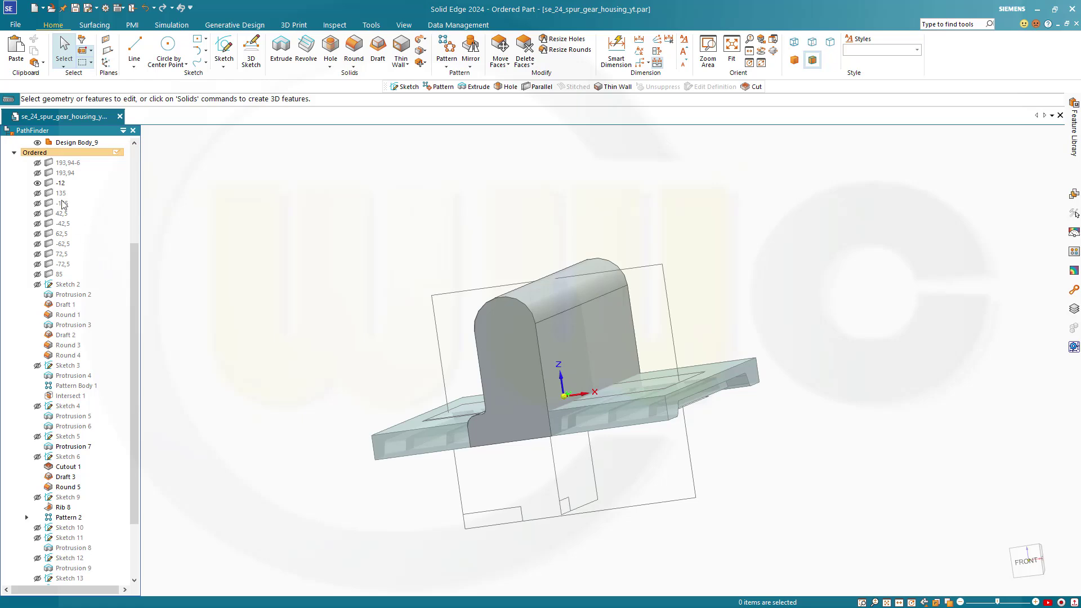
{"action": "scroll", "coordinate": [72, 209], "scroll_direction": "up", "scroll_amount": 3}
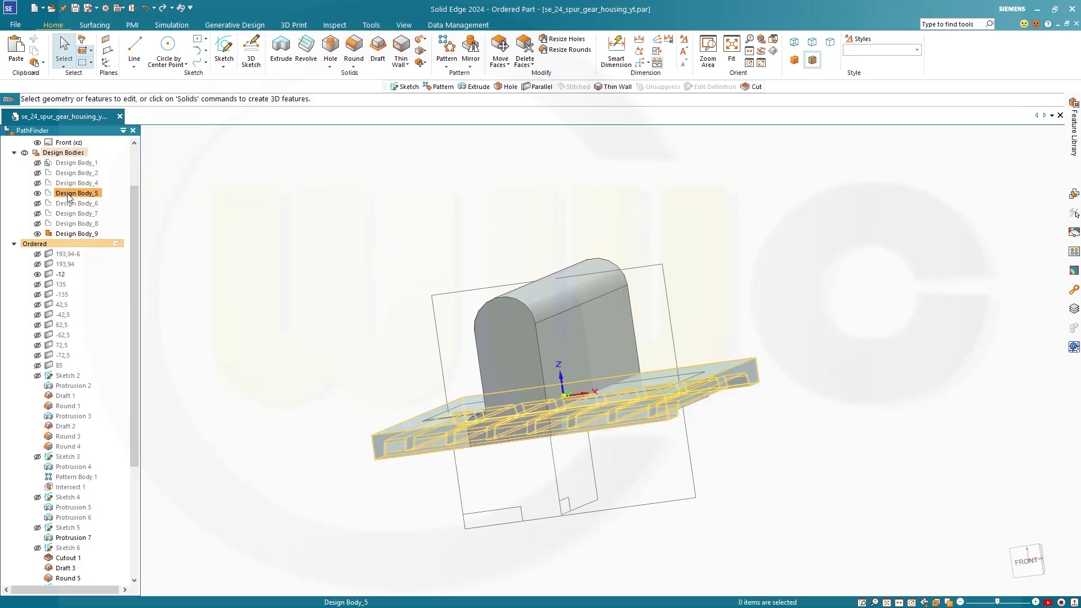
{"action": "double_click", "coordinate": [67, 193]}
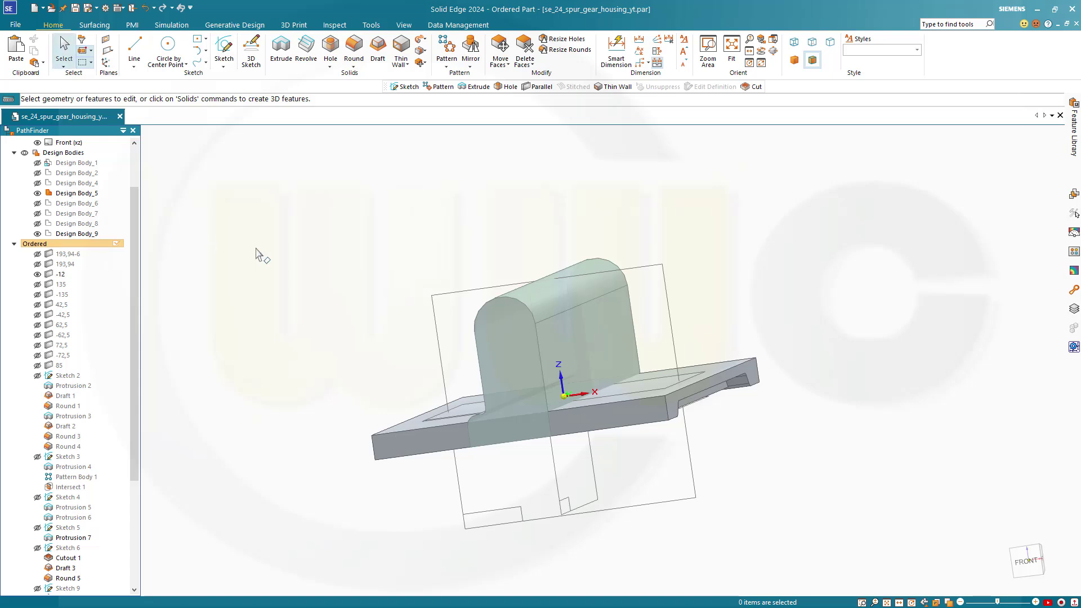
- Move Sketch 15 and Protrusion 12 up the feature history to directly after Protrusion 6
{"action": "scroll", "coordinate": [98, 374], "scroll_direction": "down", "scroll_amount": 5}
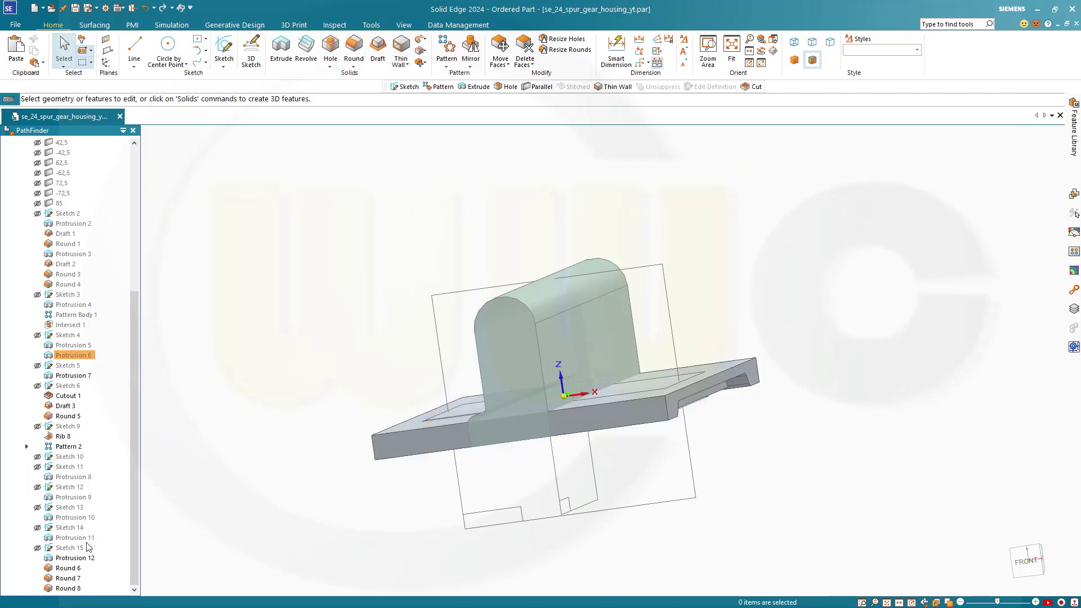
{"action": "left_click", "coordinate": [69, 552]}
{"action": "left_click_drag", "start_coordinate": [69, 552], "coordinate": [83, 365]}
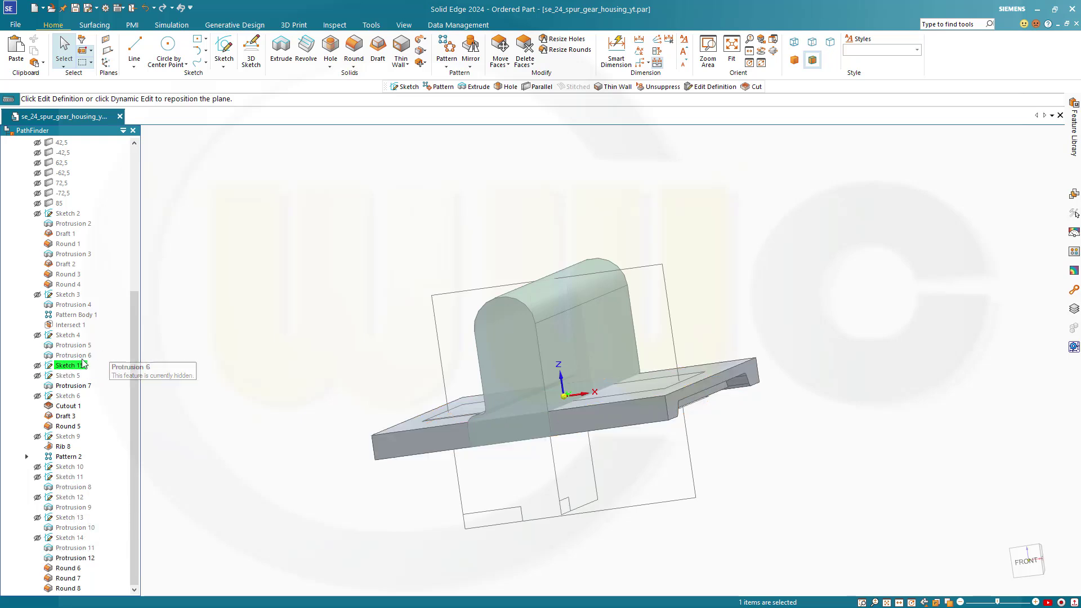
{"action": "left_click", "coordinate": [186, 381]}
{"action": "left_click", "coordinate": [79, 558]}
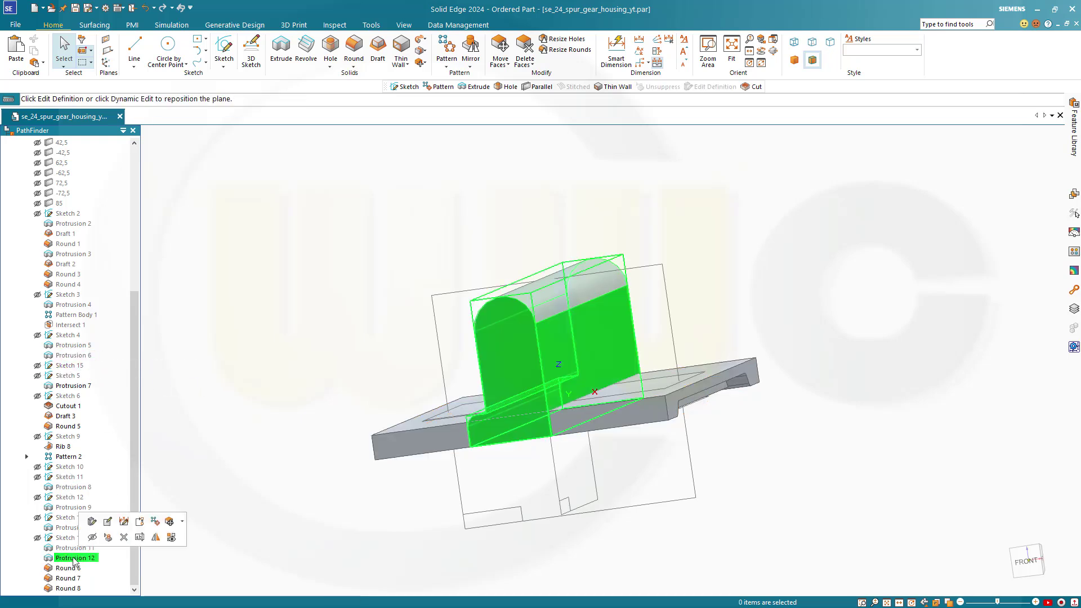
{"action": "left_click_drag", "start_coordinate": [86, 421], "coordinate": [79, 370]}
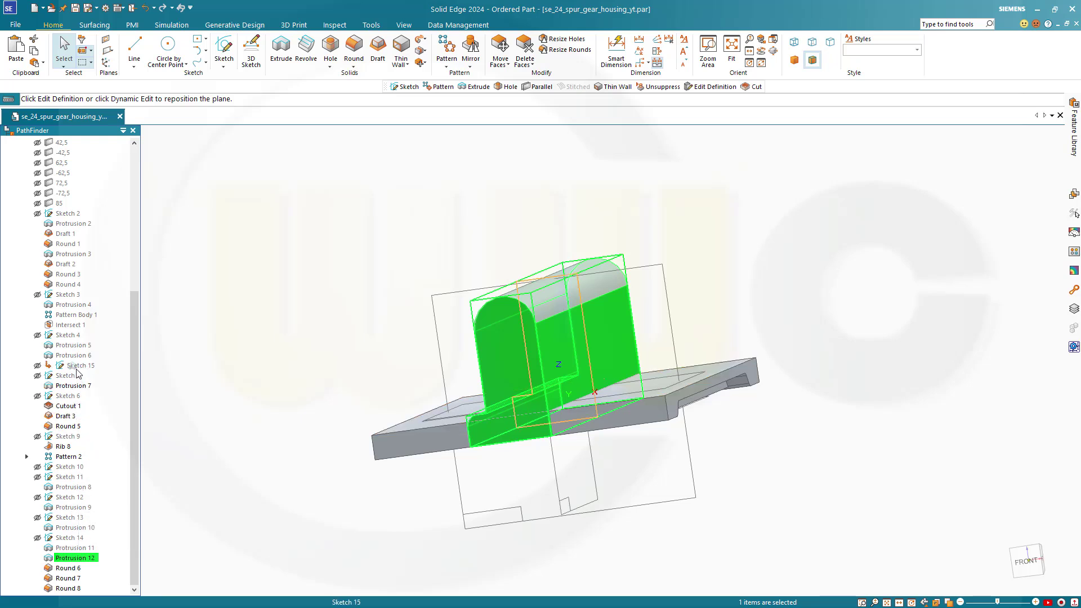
{"action": "left_click", "coordinate": [178, 492]}
- Move Round 6, Round 7 and Round 8 up the feature history, after Protrusion 12 and before Protrusion 7
{"action": "left_click_drag", "start_coordinate": [83, 571], "coordinate": [81, 382]}
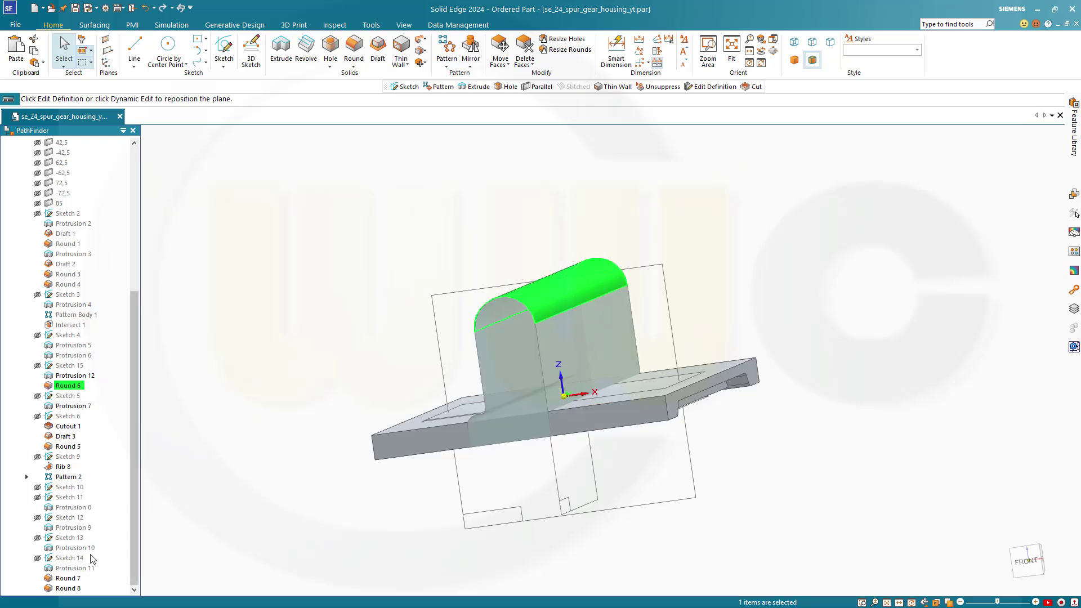
{"action": "left_click_drag", "start_coordinate": [73, 579], "coordinate": [77, 396]}
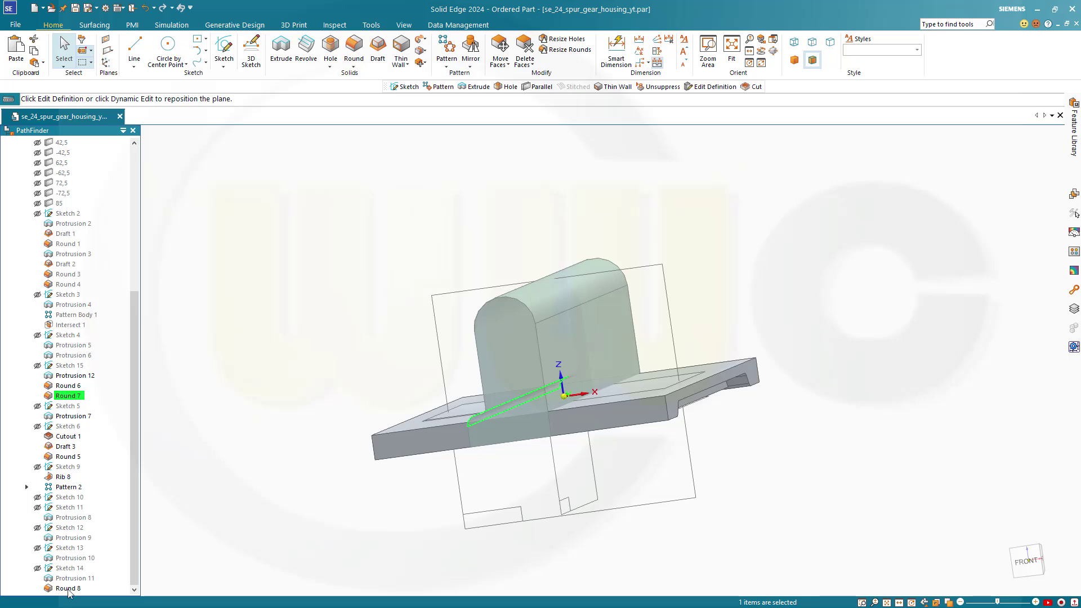
{"action": "left_click_drag", "start_coordinate": [70, 590], "coordinate": [73, 401]}
{"action": "left_click", "coordinate": [274, 389]}
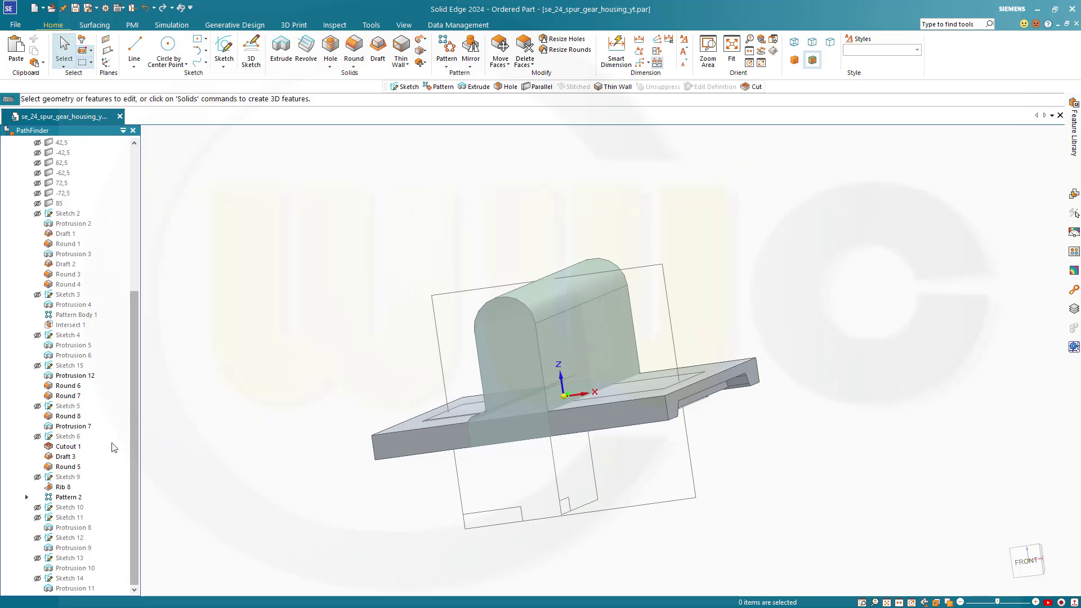
- Roll the feature history back to Protrusion 7 and unite the base plate with the round-topped upright body
{"action": "left_click", "coordinate": [74, 427]}
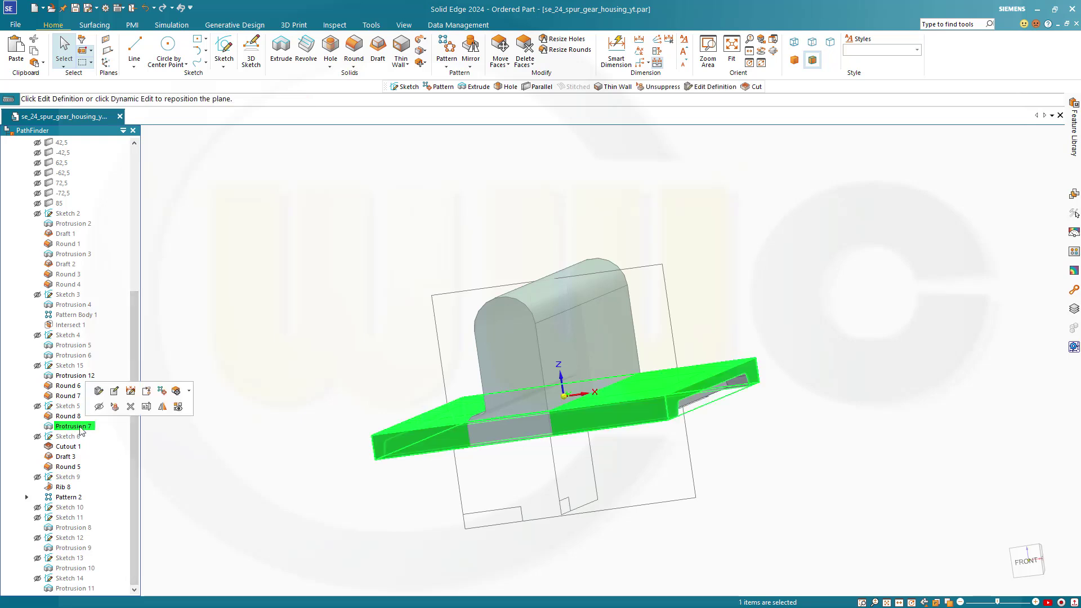
{"action": "left_click", "coordinate": [146, 391]}
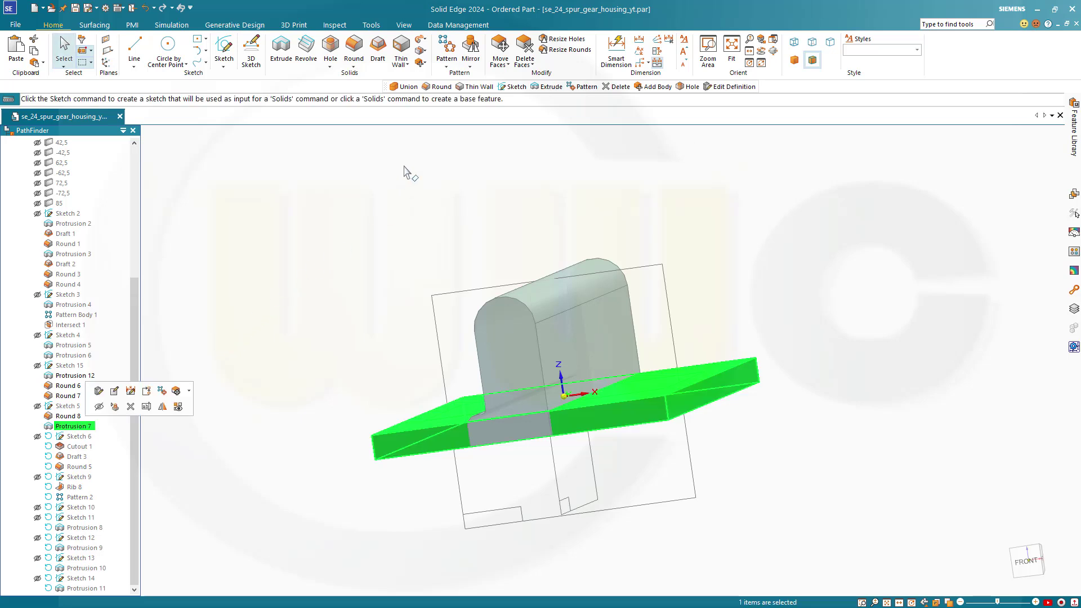
{"action": "left_click", "coordinate": [426, 67]}
{"action": "left_click", "coordinate": [442, 113]}
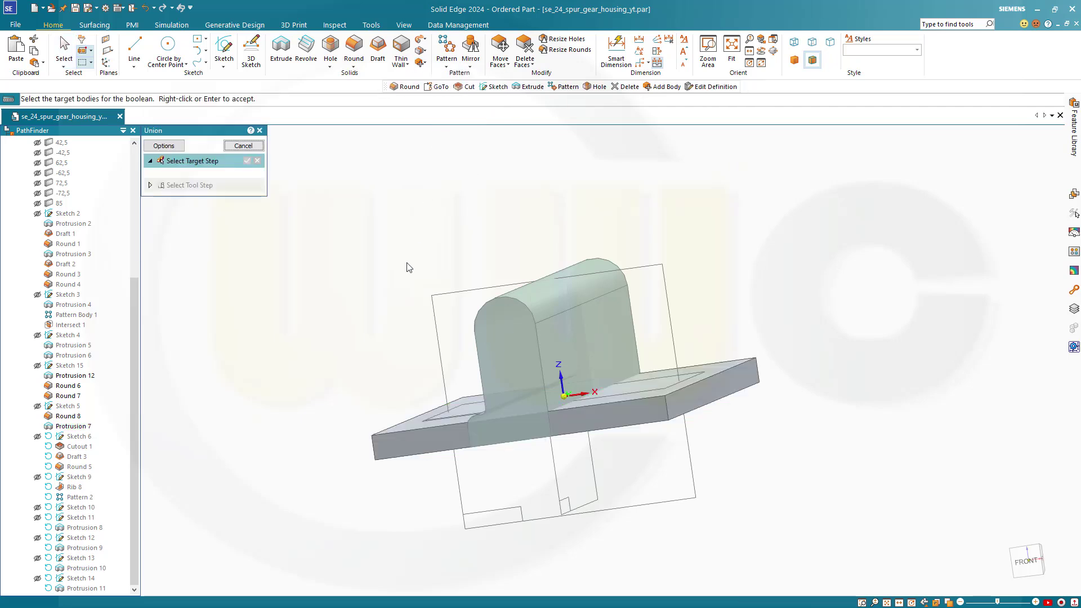
{"action": "left_click", "coordinate": [400, 441]}
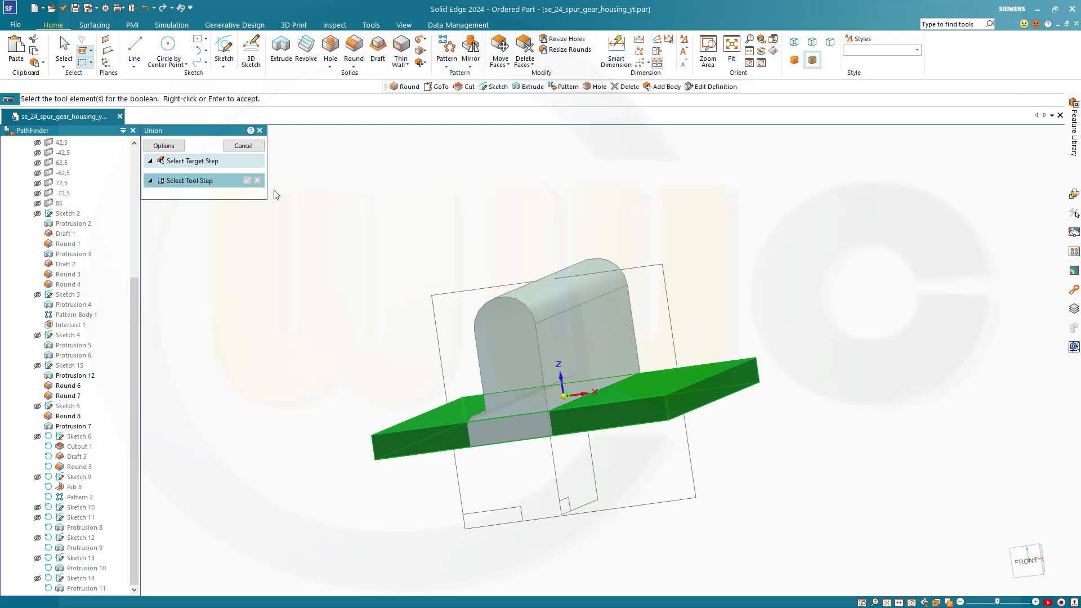
{"action": "left_click", "coordinate": [529, 340]}
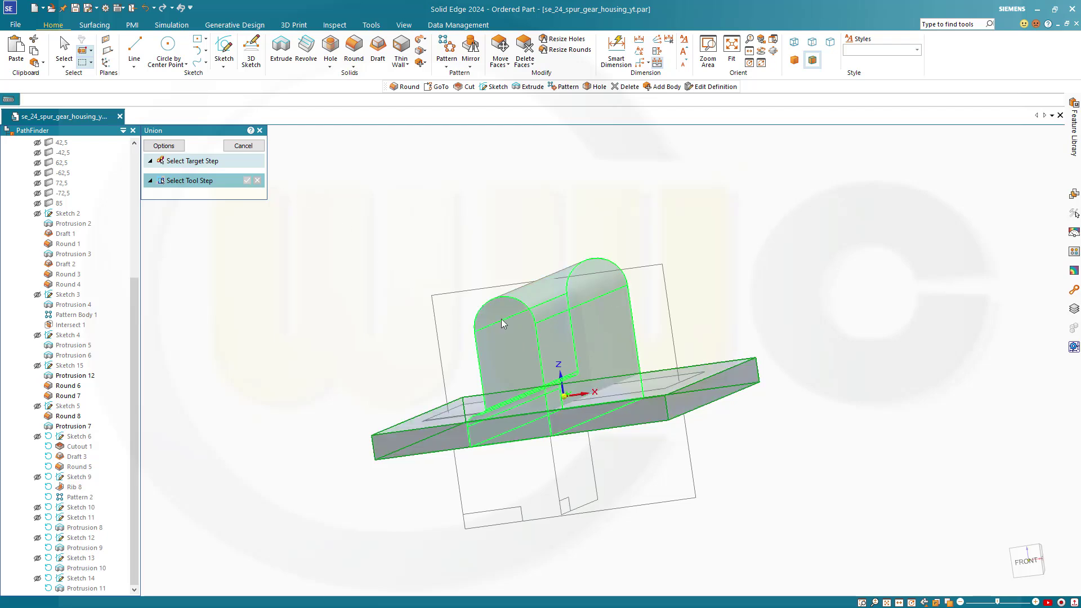
{"action": "left_click", "coordinate": [246, 181]}
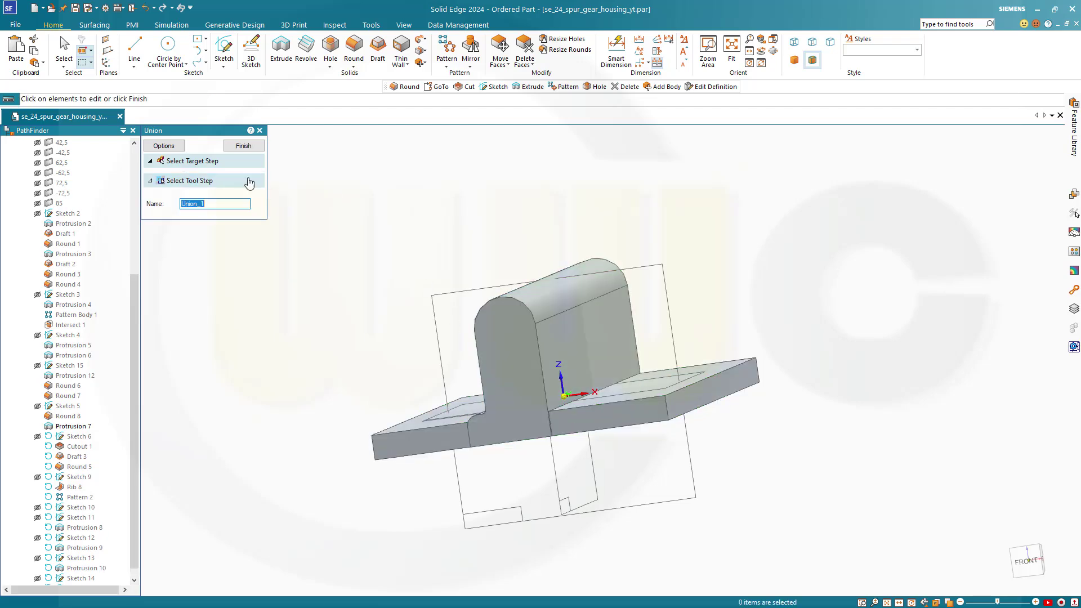
{"action": "left_click", "coordinate": [243, 146]}
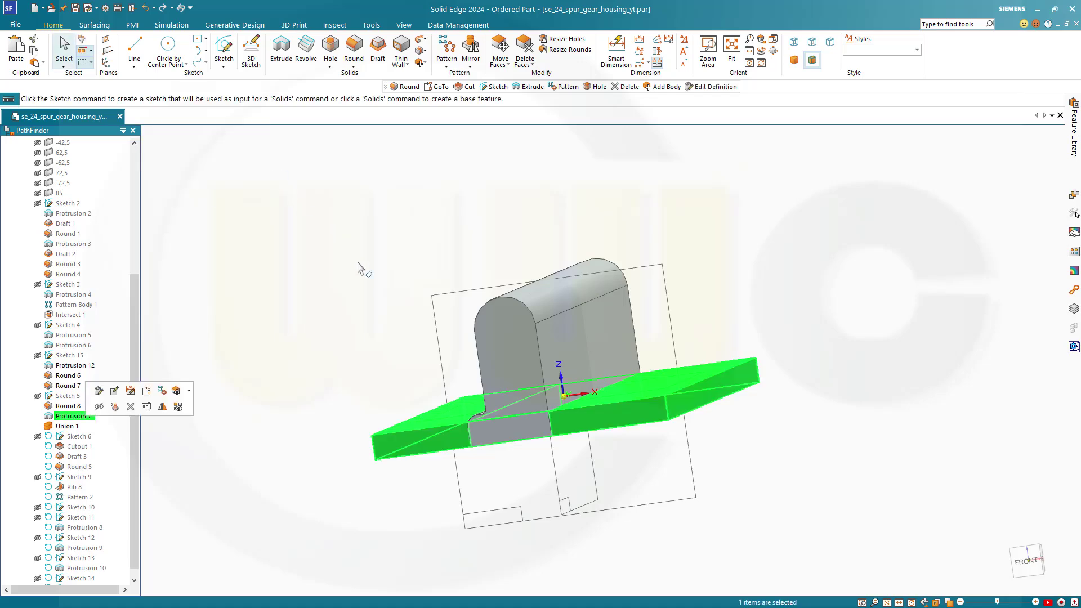
- Roll the feature history forward to its last feature, Protrusion 11, restoring the features after the union
{"action": "middle_click_drag", "start_coordinate": [379, 326], "coordinate": [316, 326]}
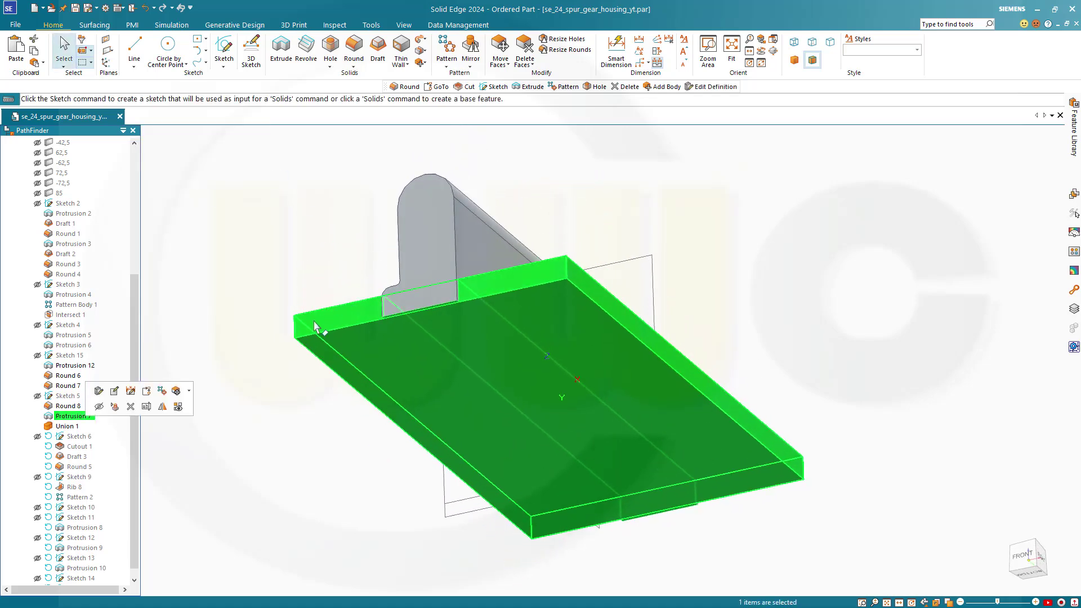
{"action": "middle_click_drag", "start_coordinate": [273, 380], "coordinate": [275, 403]}
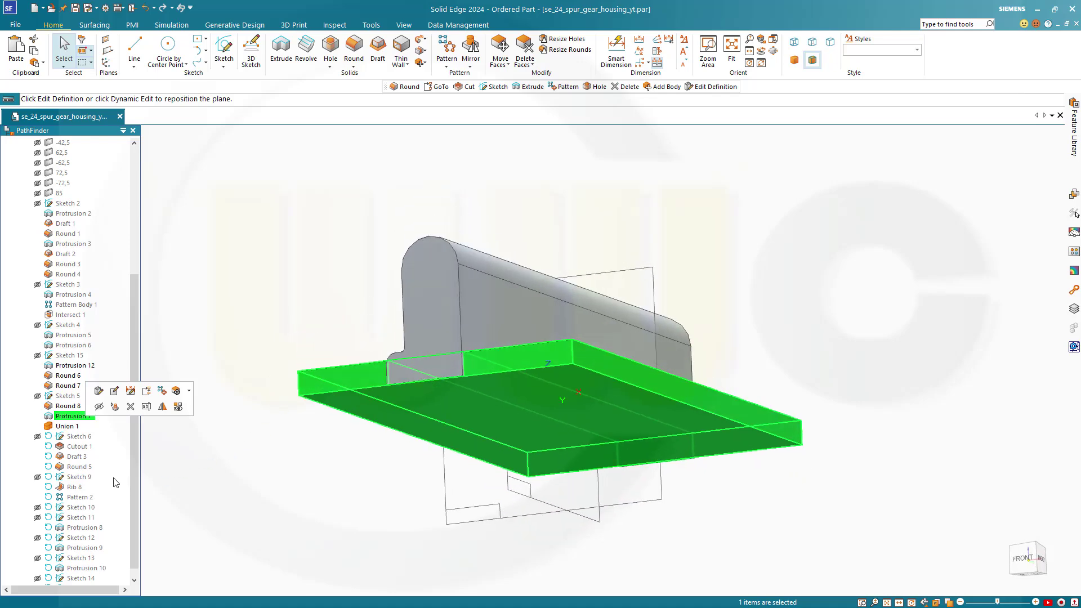
{"action": "scroll", "coordinate": [110, 497], "scroll_direction": "down", "scroll_amount": 1}
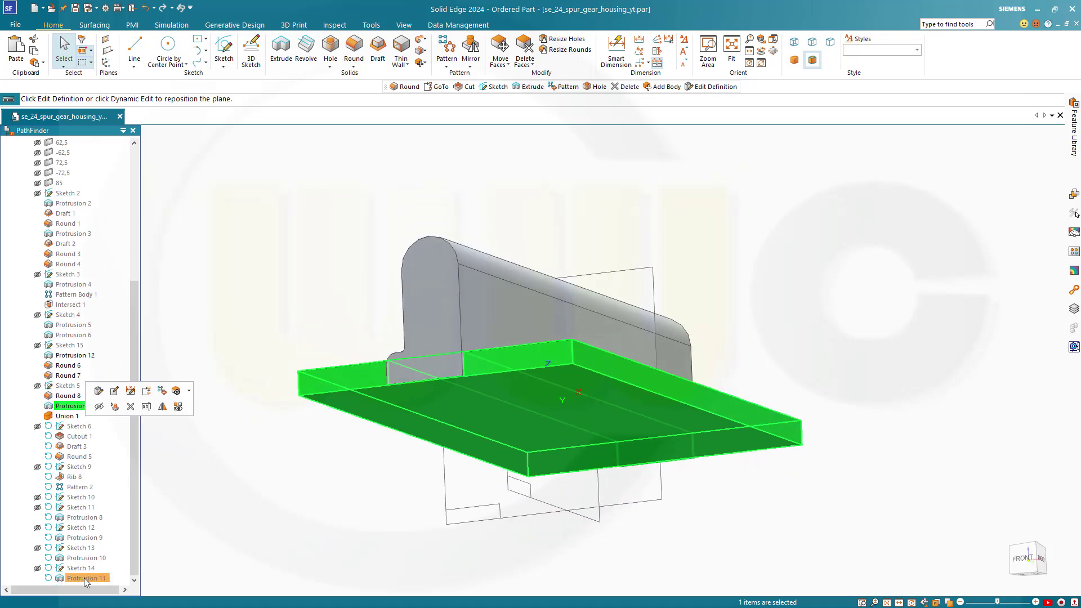
{"action": "left_click", "coordinate": [228, 529]}
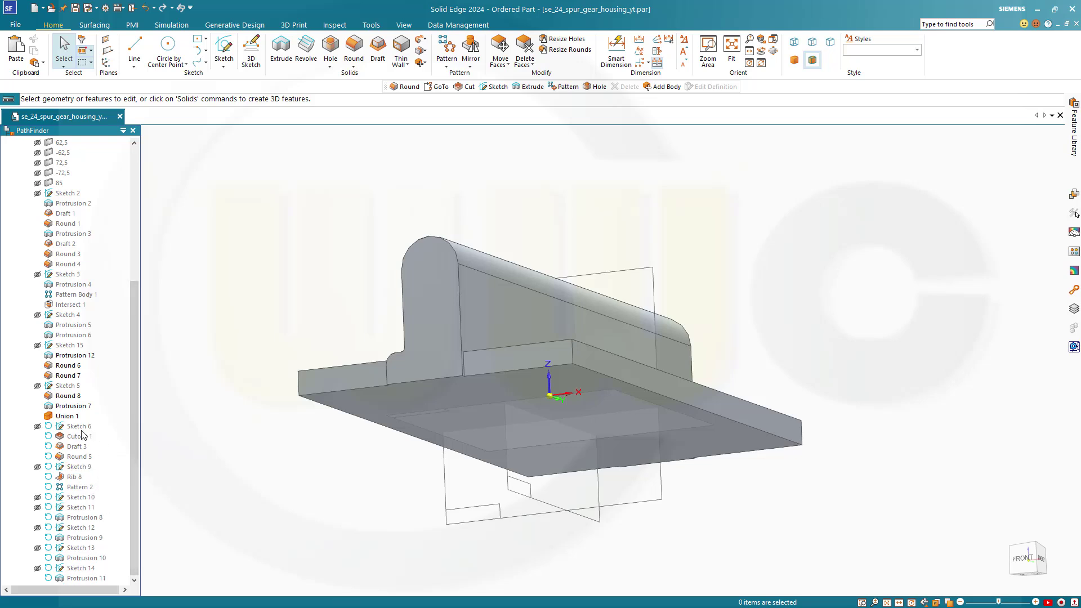
{"action": "right_click", "coordinate": [78, 469]}
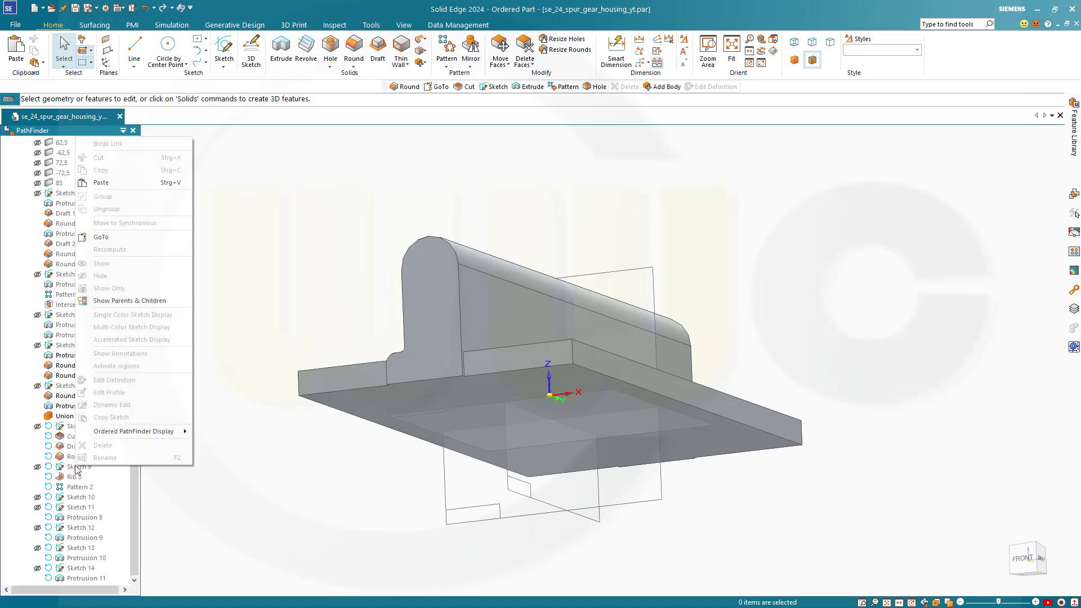
{"action": "left_click", "coordinate": [230, 324]}
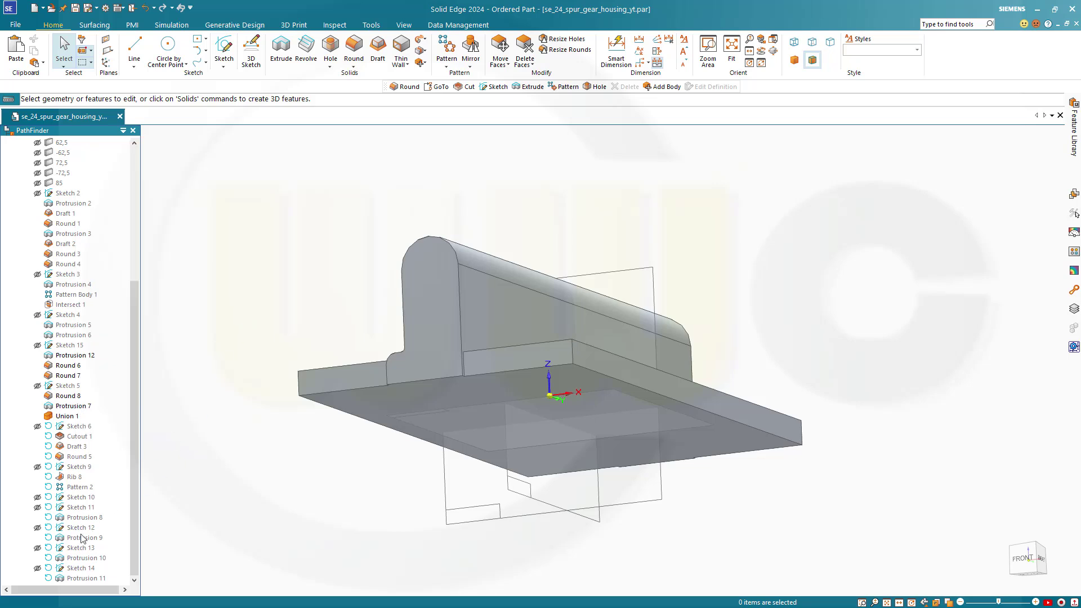
{"action": "right_click", "coordinate": [72, 576]}
{"action": "left_click", "coordinate": [95, 465]}
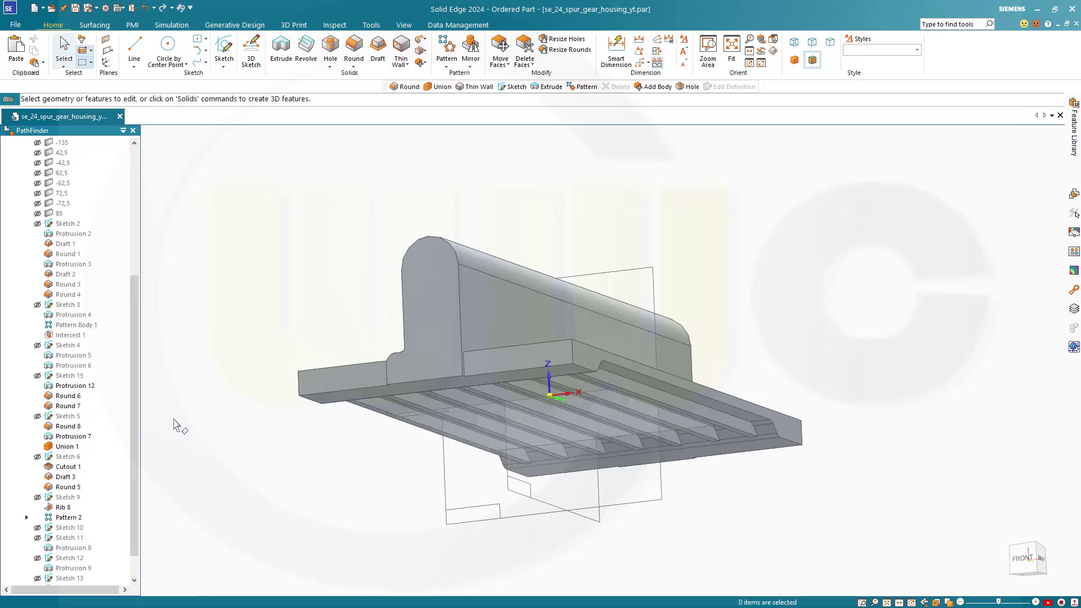
- Hide Design Body_5, show Design Body_1 and make it the active design body
{"action": "middle_click_drag", "start_coordinate": [324, 298], "coordinate": [355, 285]}
{"action": "scroll", "coordinate": [341, 297], "scroll_direction": "up", "scroll_amount": 1}
{"action": "scroll", "coordinate": [343, 299], "scroll_direction": "down", "scroll_amount": 3}
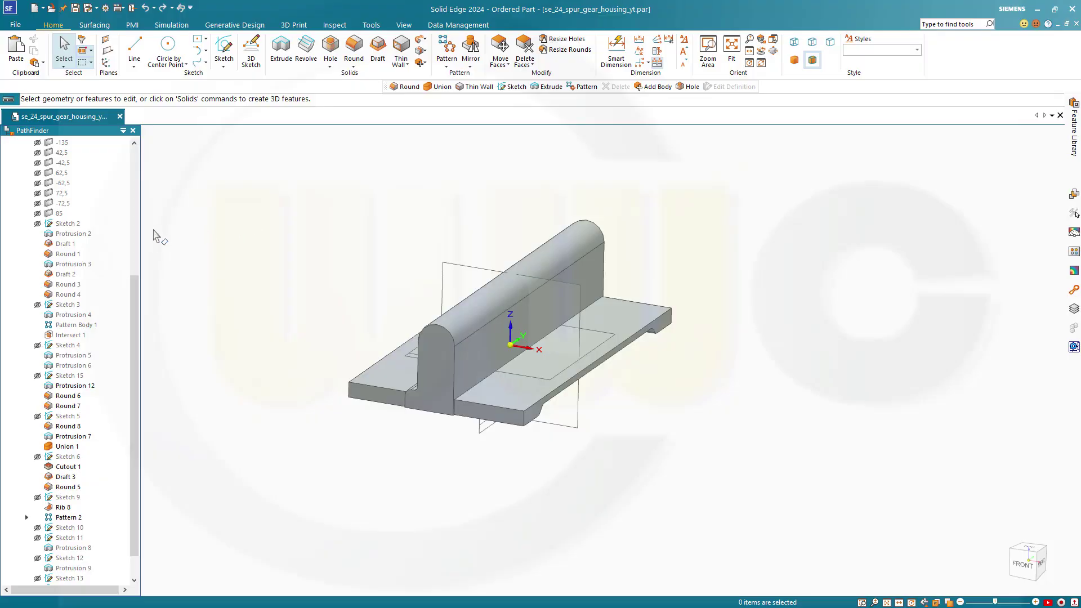
{"action": "scroll", "coordinate": [70, 231], "scroll_direction": "up", "scroll_amount": 5}
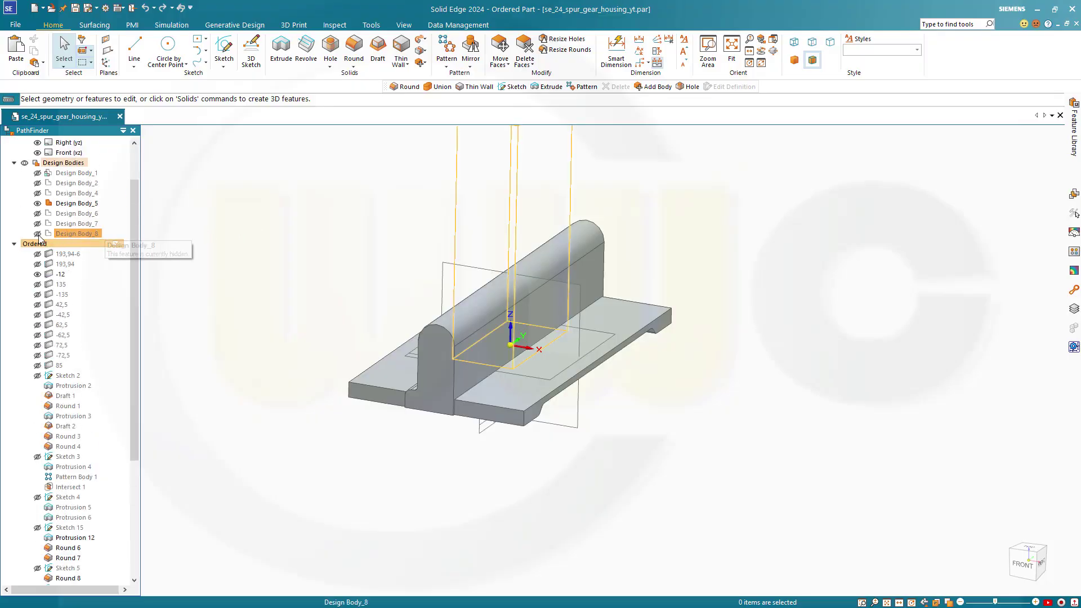
{"action": "left_click", "coordinate": [37, 204]}
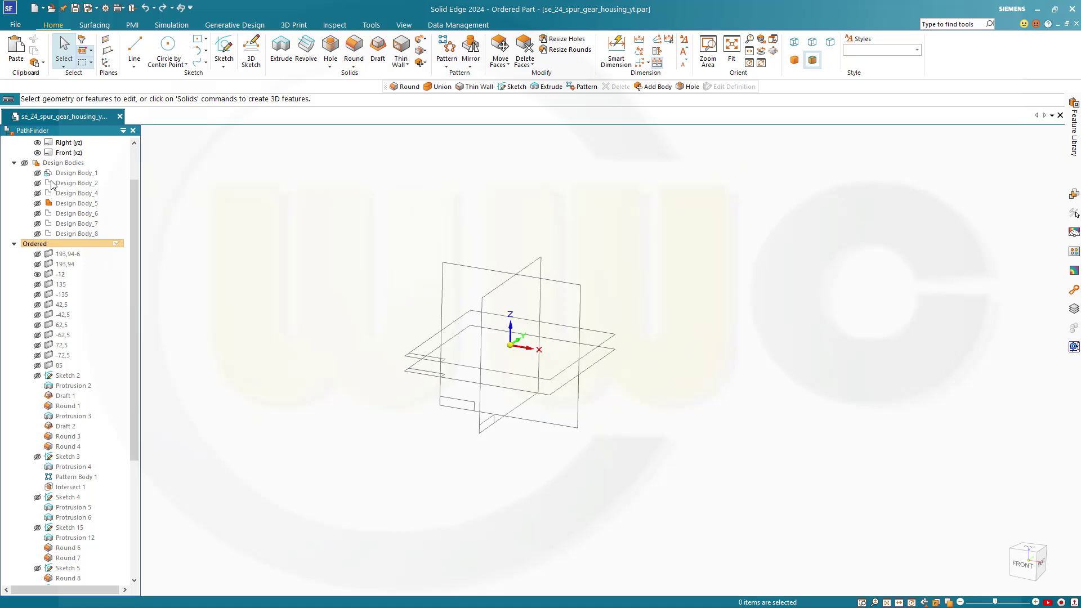
{"action": "left_click", "coordinate": [37, 174]}
{"action": "double_click", "coordinate": [65, 173]}
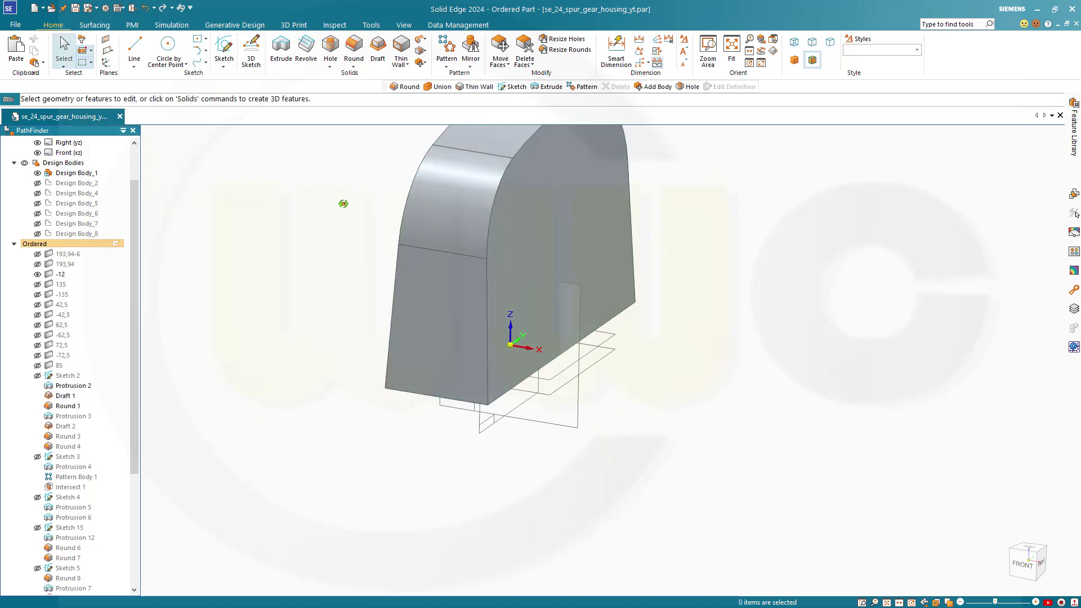
- Start a sketch on the Right (yz) plane through the middle of Design Body_1
{"action": "middle_click_drag", "start_coordinate": [344, 204], "coordinate": [350, 212]}
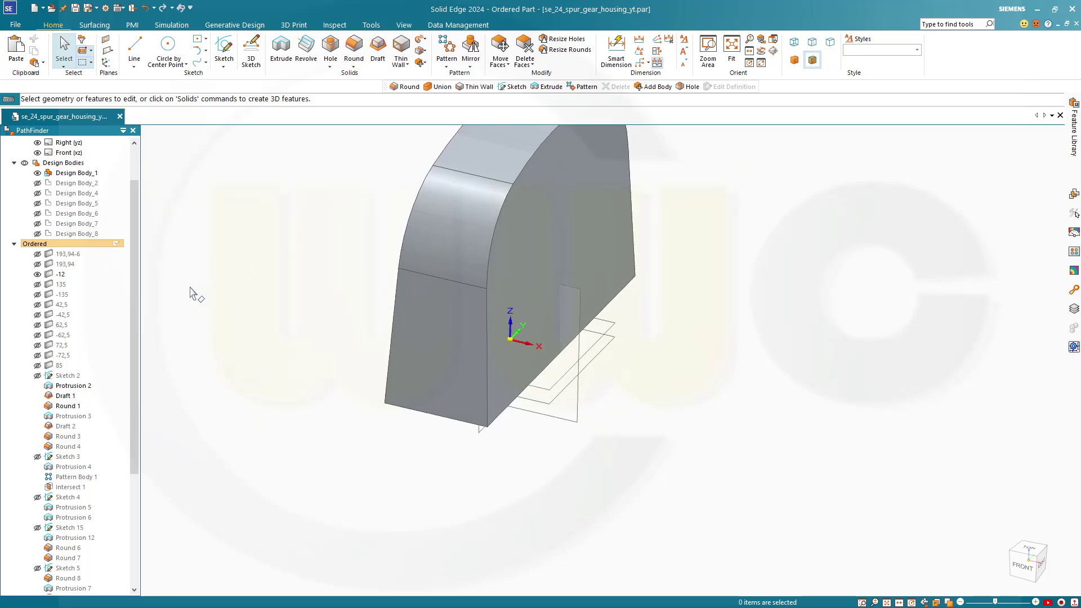
{"action": "mouse_move", "coordinate": [207, 307]}
{"action": "middle_mouse_down"}
{"action": "mouse_move", "coordinate": [260, 333]}
{"action": "mouse_move", "coordinate": [205, 287]}
{"action": "middle_mouse_up"}
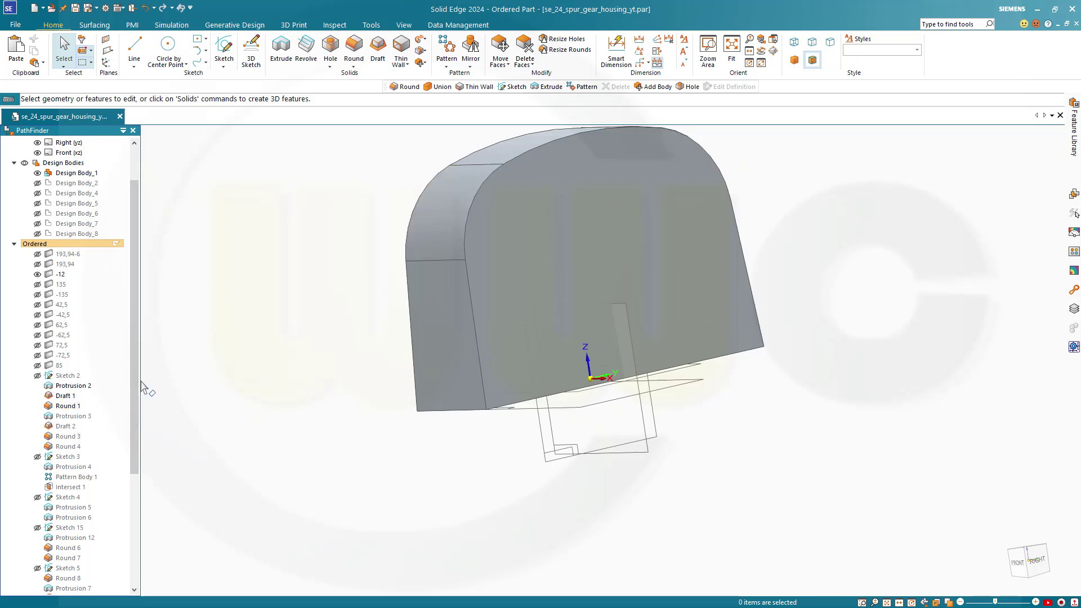
{"action": "middle_click_drag", "start_coordinate": [315, 304], "coordinate": [242, 345]}
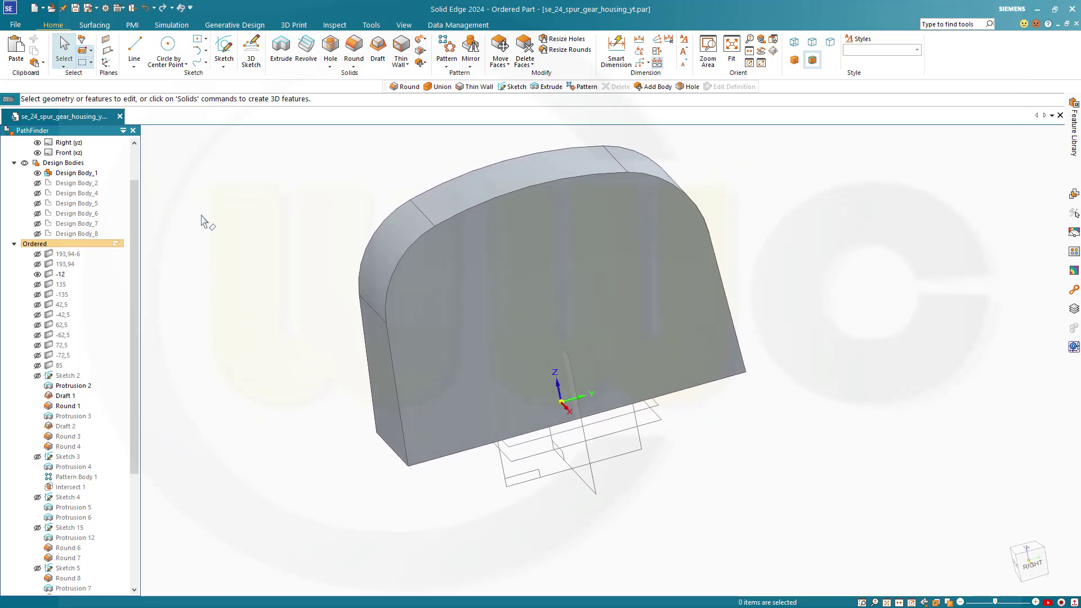
{"action": "left_click", "coordinate": [224, 48]}
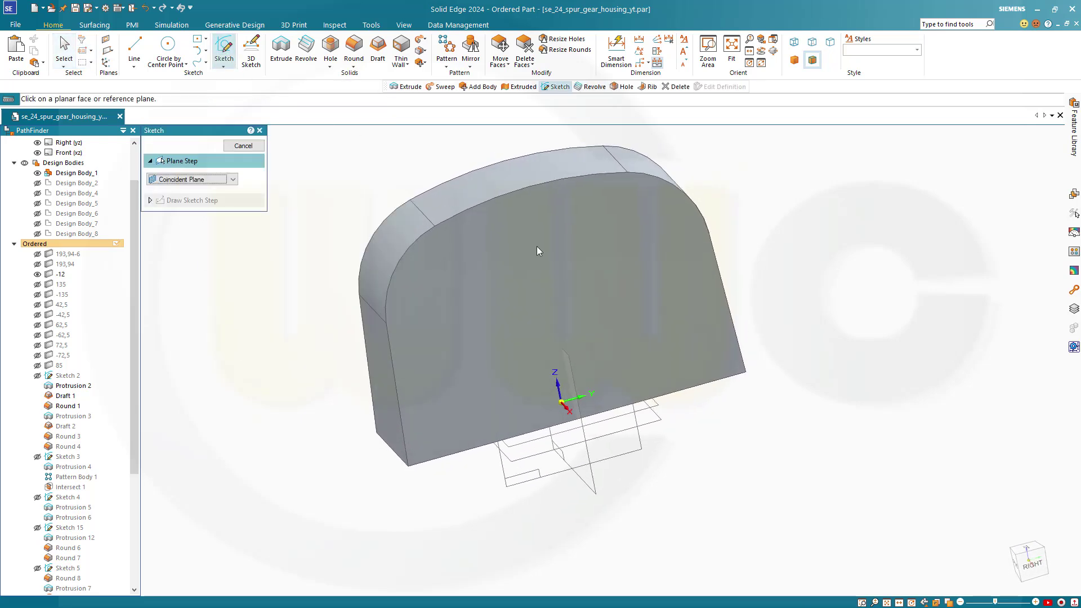
{"action": "left_click", "coordinate": [639, 454]}
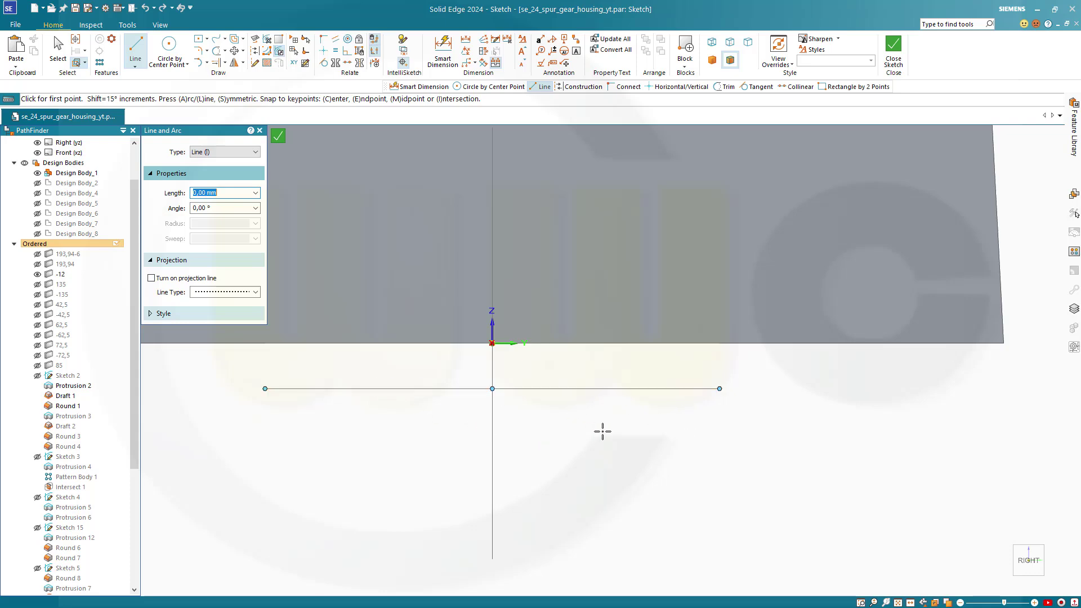
{"action": "scroll", "coordinate": [616, 431], "scroll_direction": "down", "scroll_amount": 2}
{"action": "scroll", "coordinate": [495, 231], "scroll_direction": "down", "scroll_amount": 5}
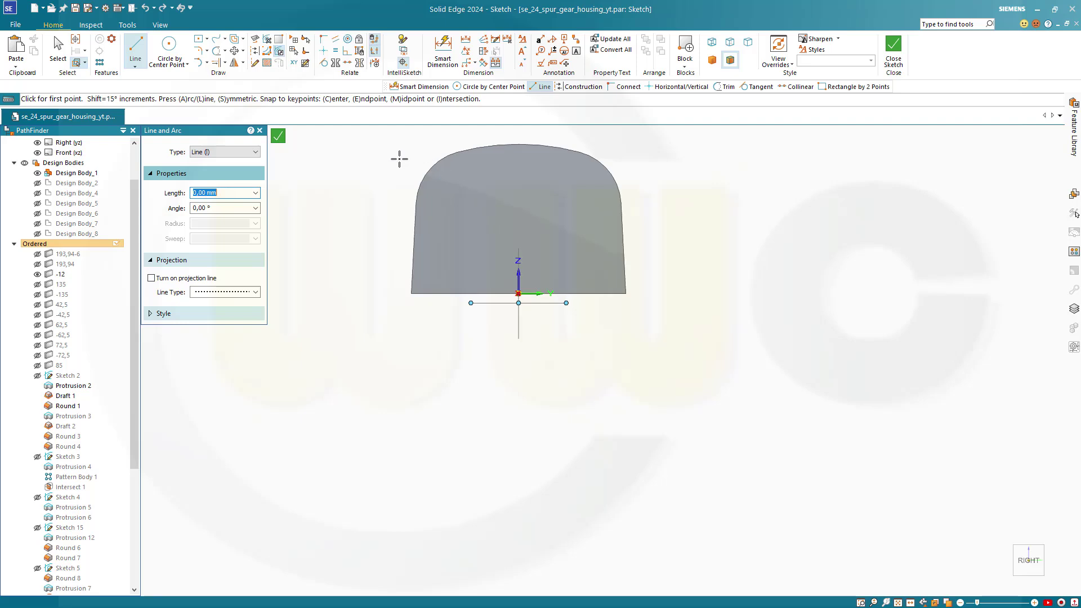
{"action": "scroll", "coordinate": [353, 156], "scroll_direction": "down", "scroll_amount": 1}
{"action": "scroll", "coordinate": [366, 170], "scroll_direction": "up", "scroll_amount": 4}
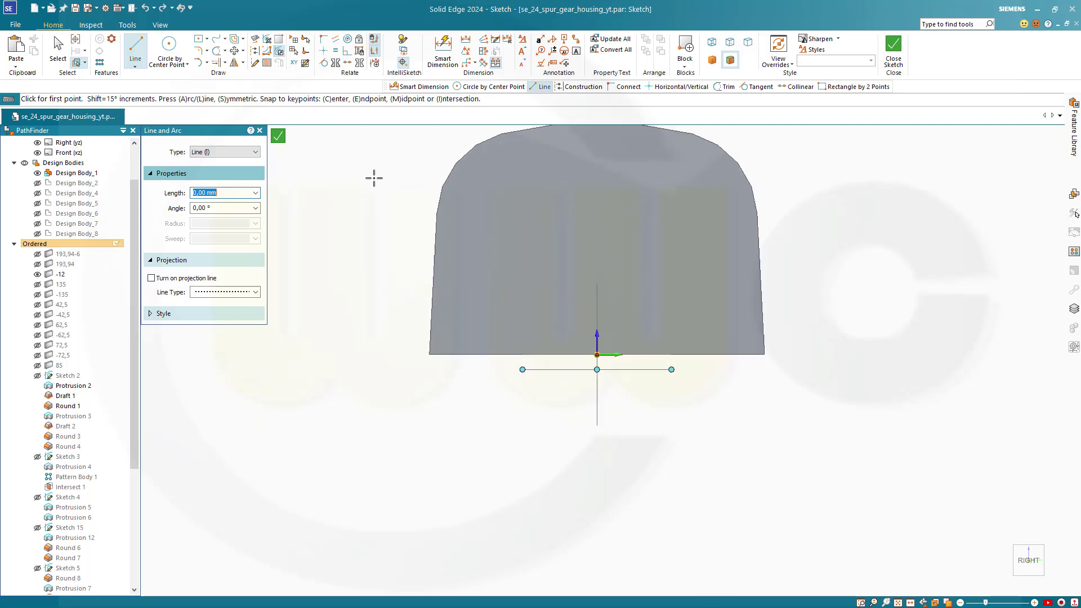
{"action": "scroll", "coordinate": [380, 184], "scroll_direction": "down", "scroll_amount": 2}
{"action": "middle_click_drag", "start_coordinate": [379, 195], "coordinate": [411, 220]}
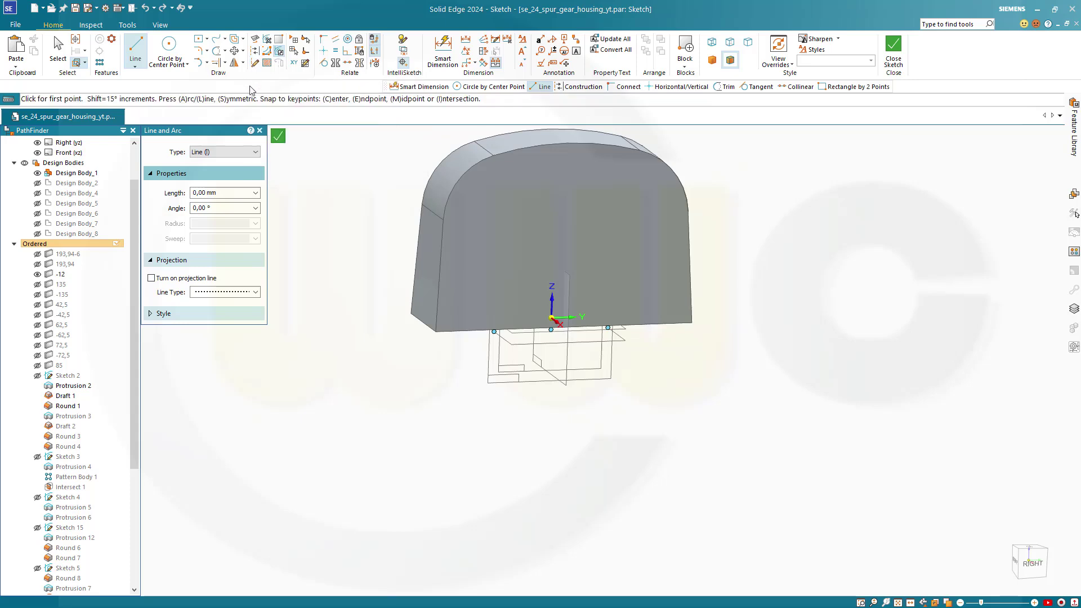
- Project the top arc and both corner arcs of Design Body_1 into the sketch without offset, and finish the sketch
{"action": "left_click", "coordinate": [257, 41]}
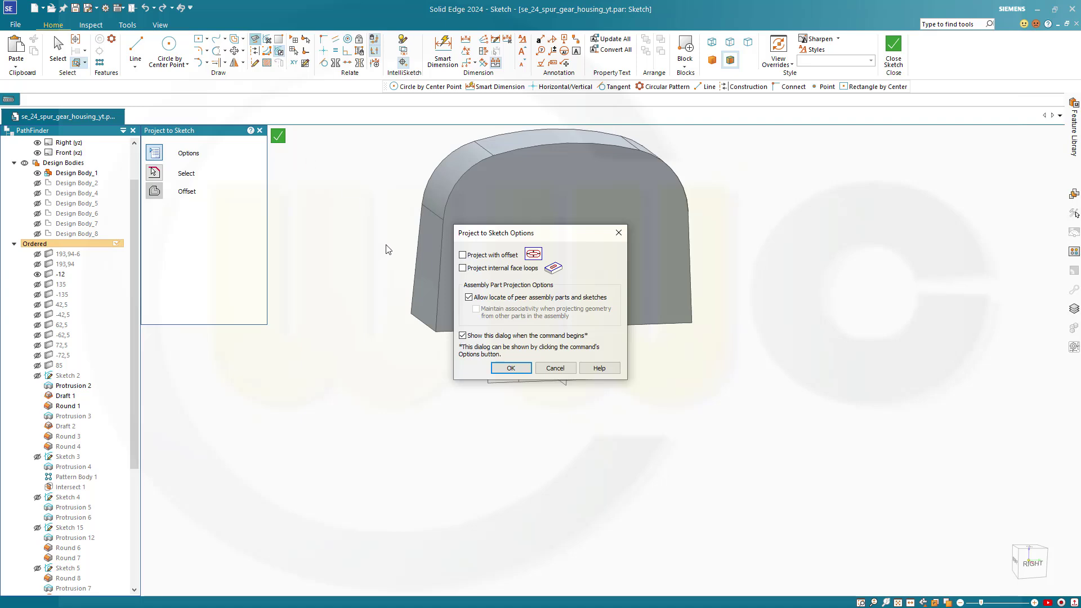
{"action": "left_click", "coordinate": [511, 367]}
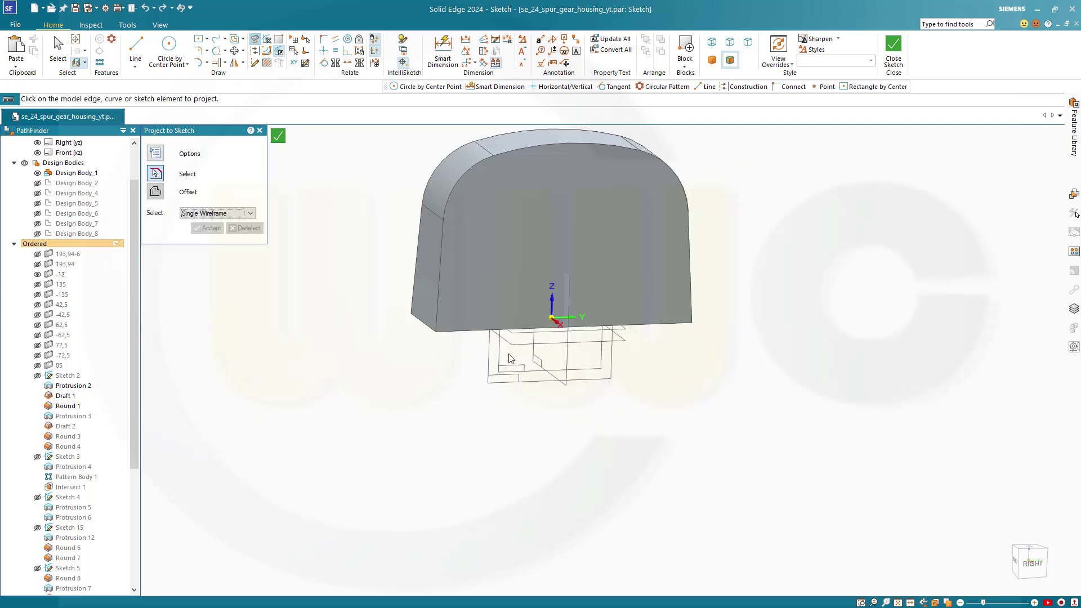
{"action": "left_click", "coordinate": [450, 189]}
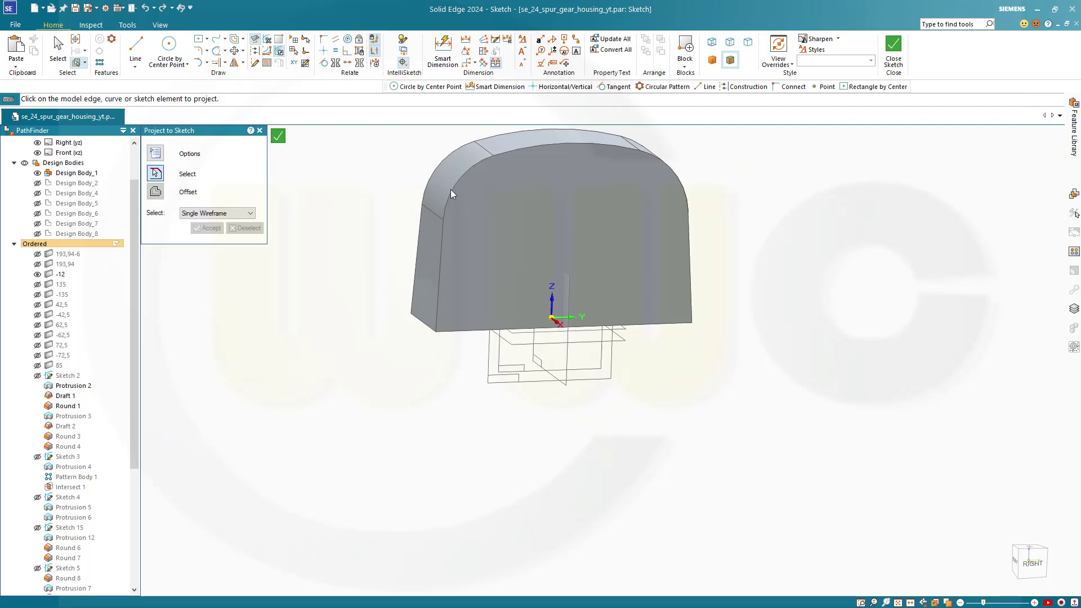
{"action": "left_click", "coordinate": [519, 148]}
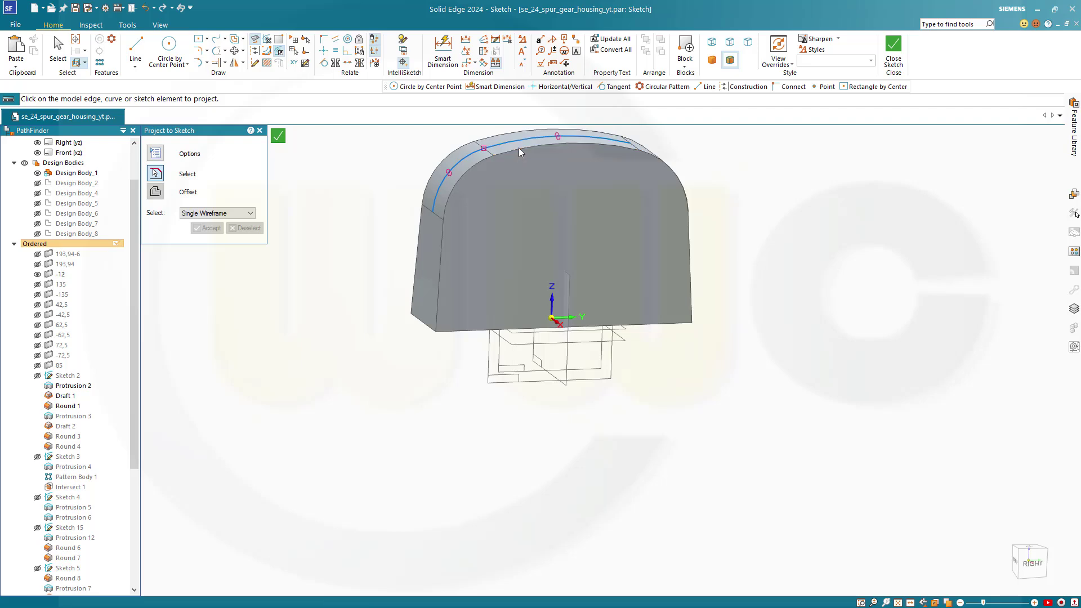
{"action": "left_click", "coordinate": [637, 156]}
{"action": "left_click", "coordinate": [278, 137]}
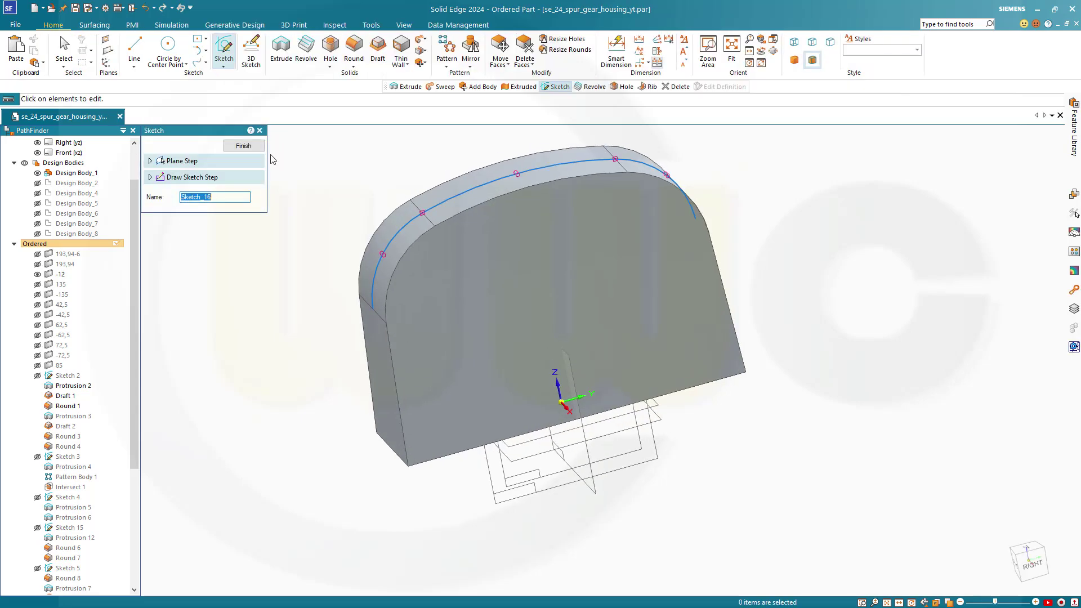
{"action": "left_click", "coordinate": [244, 145]}
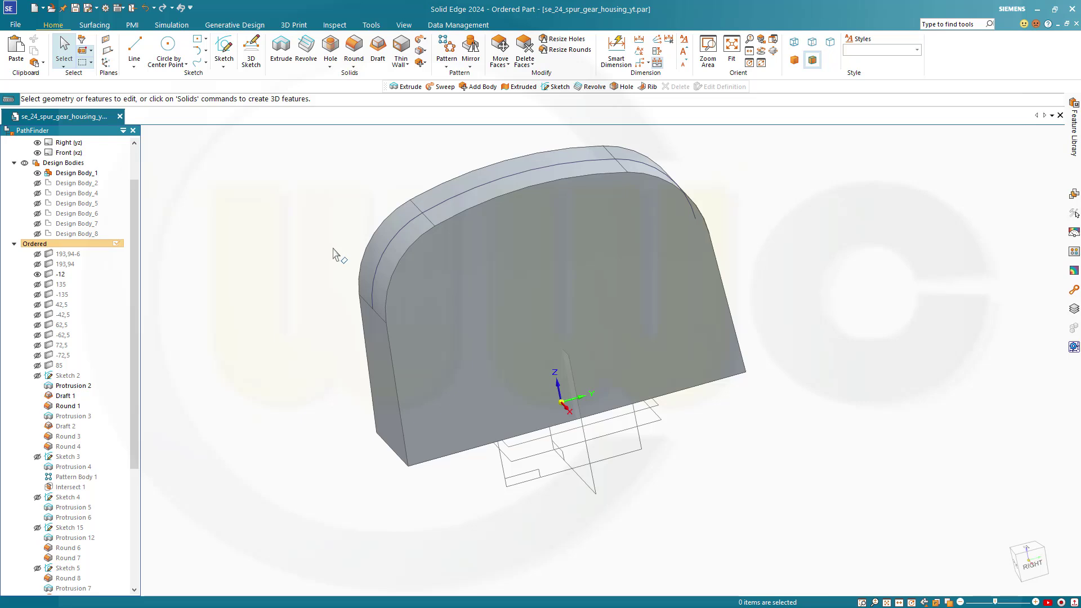
{"action": "left_click", "coordinate": [371, 256]}
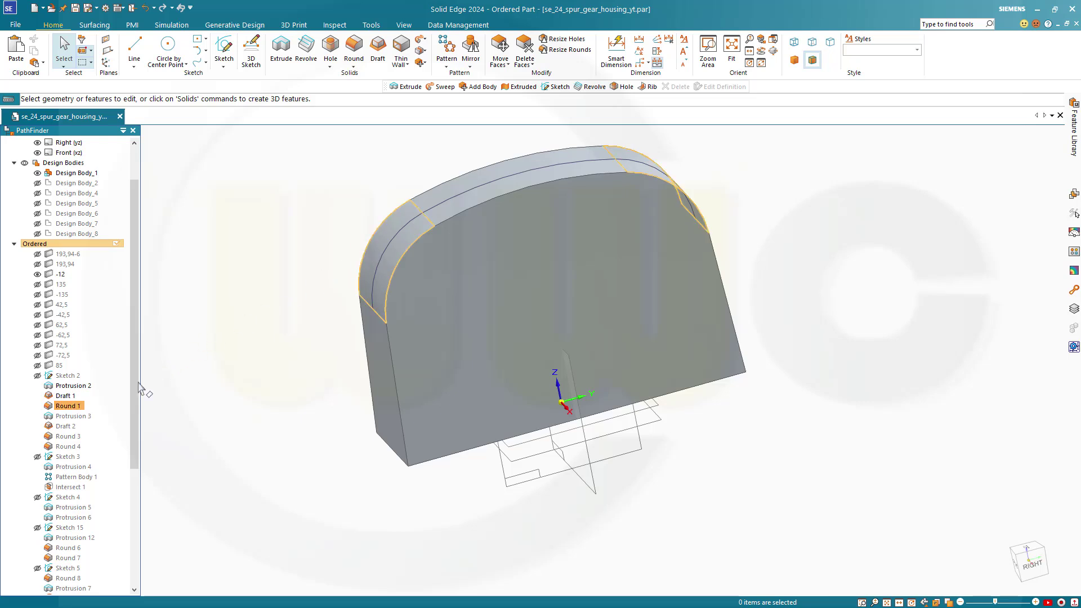
{"action": "scroll", "coordinate": [93, 479], "scroll_direction": "down", "scroll_amount": 2}
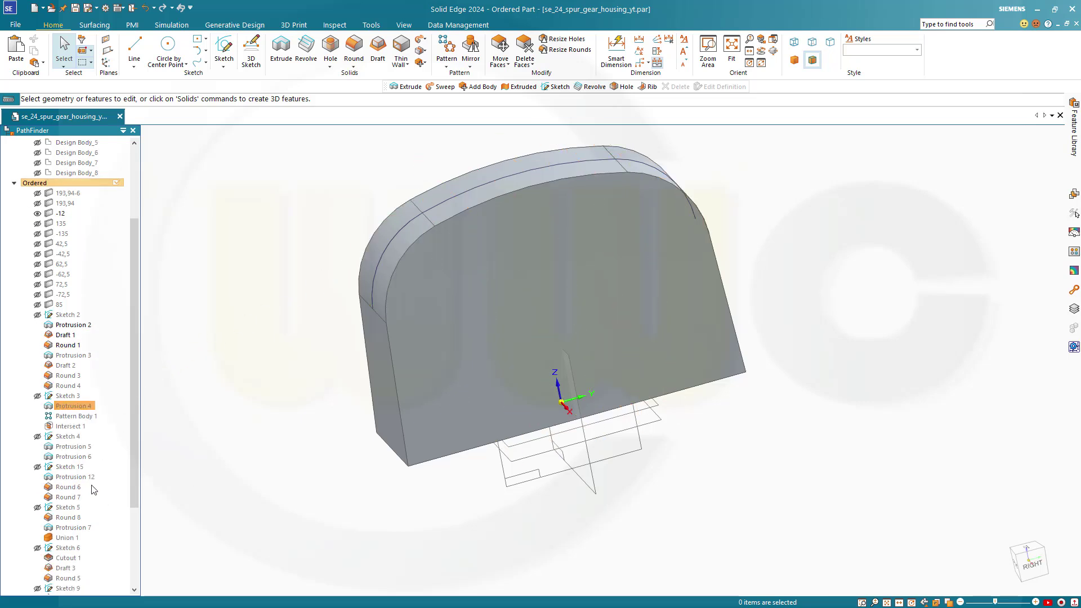
{"action": "scroll", "coordinate": [94, 489], "scroll_direction": "down", "scroll_amount": 4}
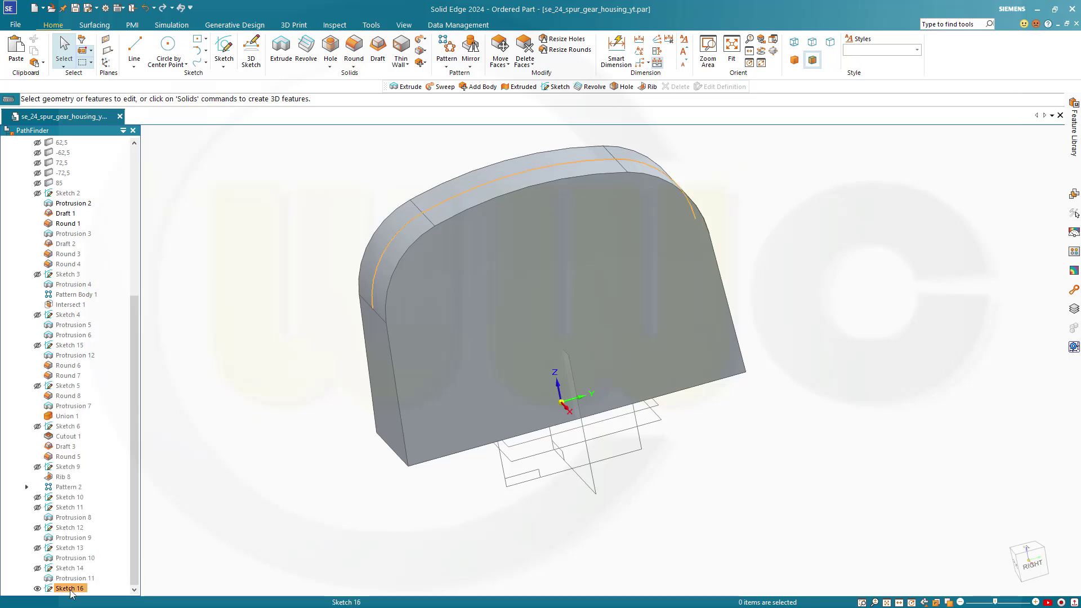
{"action": "left_click", "coordinate": [70, 588]}
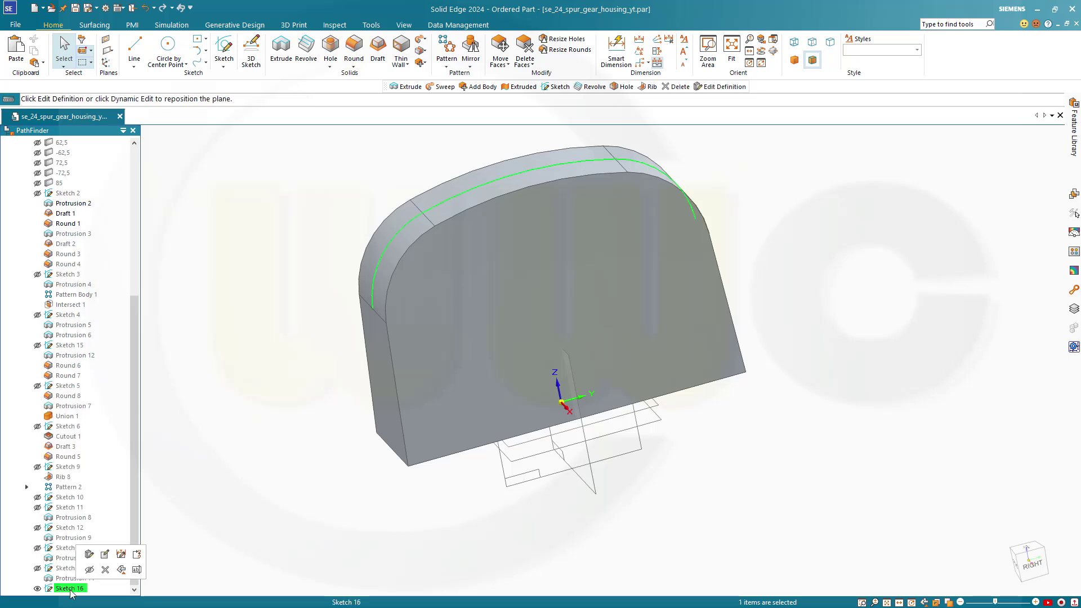
{"action": "left_click", "coordinate": [89, 557]}
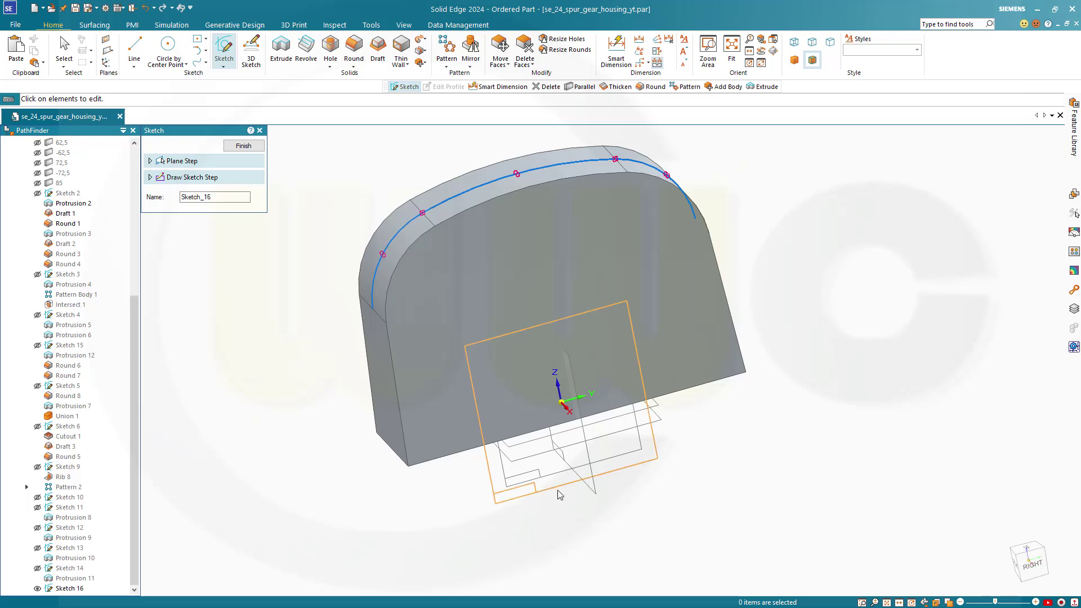
{"action": "left_click", "coordinate": [243, 146]}
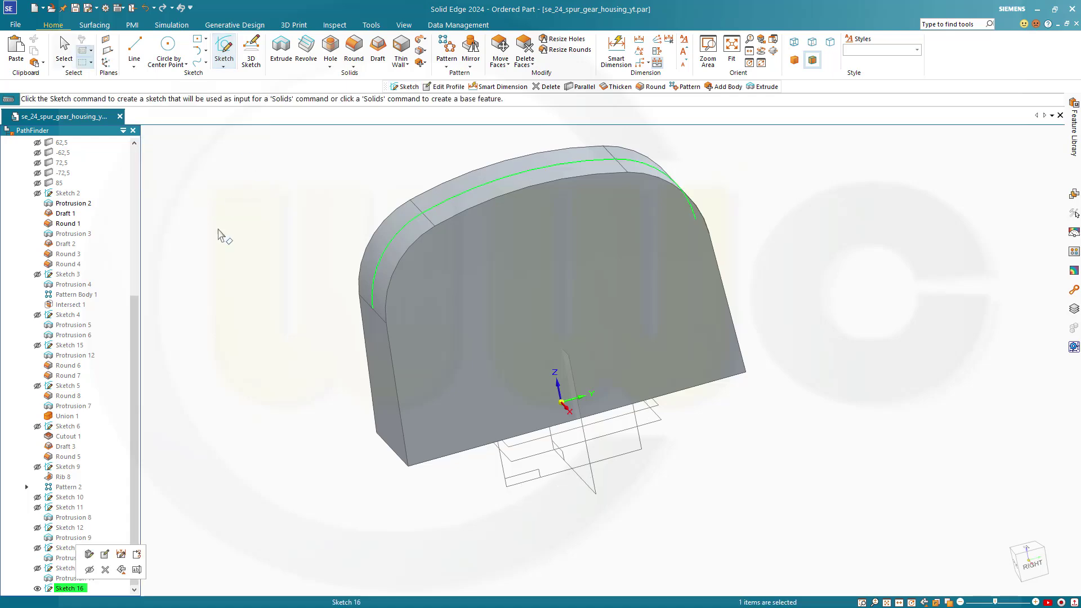
- Open the profile of Sketch 16 for editing and convert its three projected arcs to construction geometry
{"action": "left_click", "coordinate": [51, 588]}
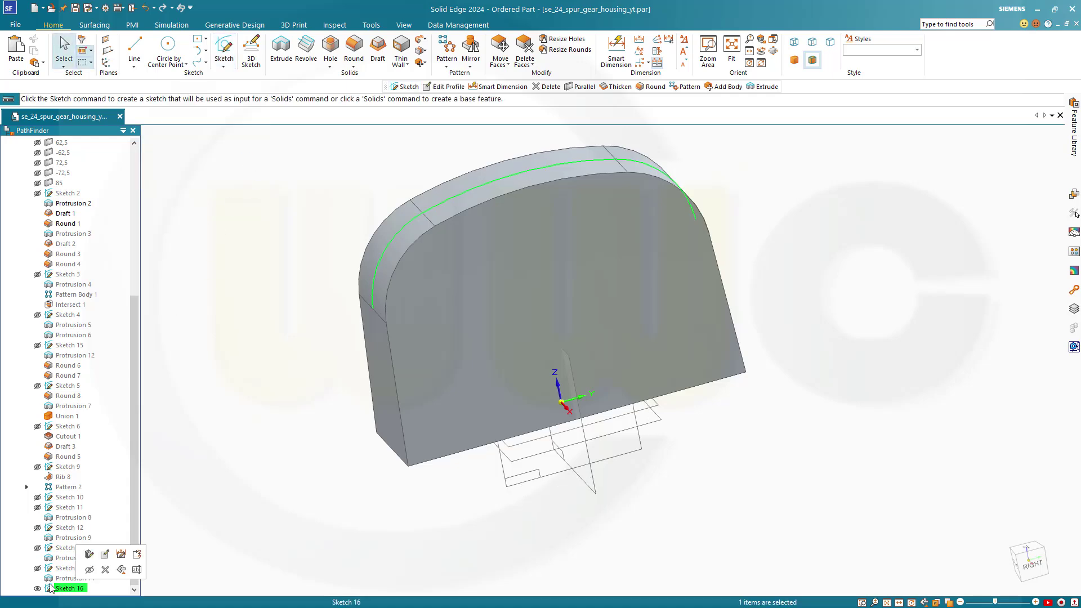
{"action": "left_click", "coordinate": [106, 555]}
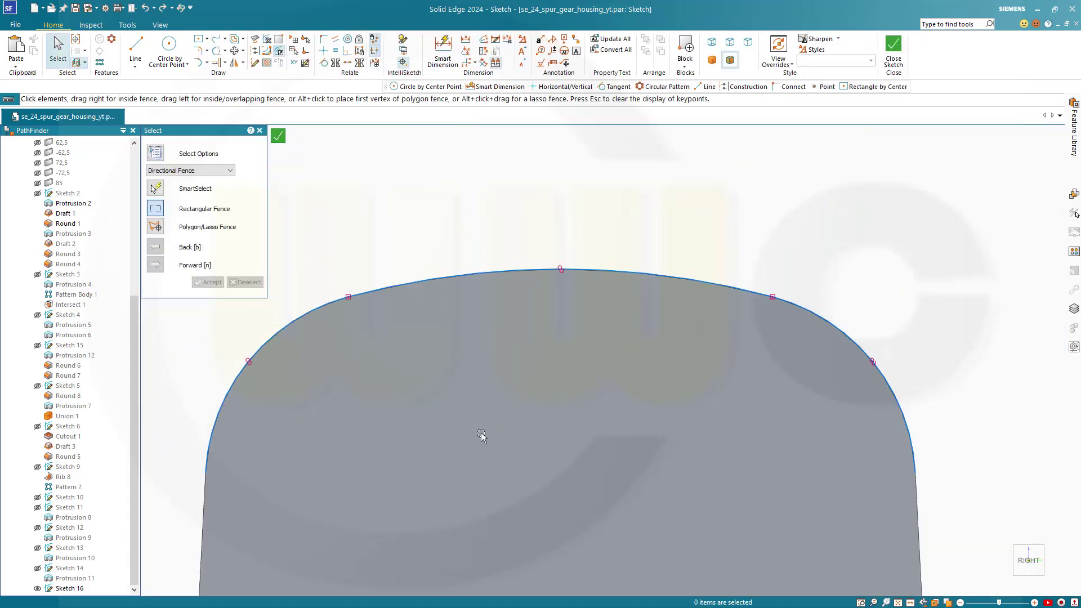
{"action": "scroll", "coordinate": [476, 442], "scroll_direction": "down", "scroll_amount": 4}
{"action": "middle_click_drag", "start_coordinate": [519, 461], "coordinate": [536, 465]}
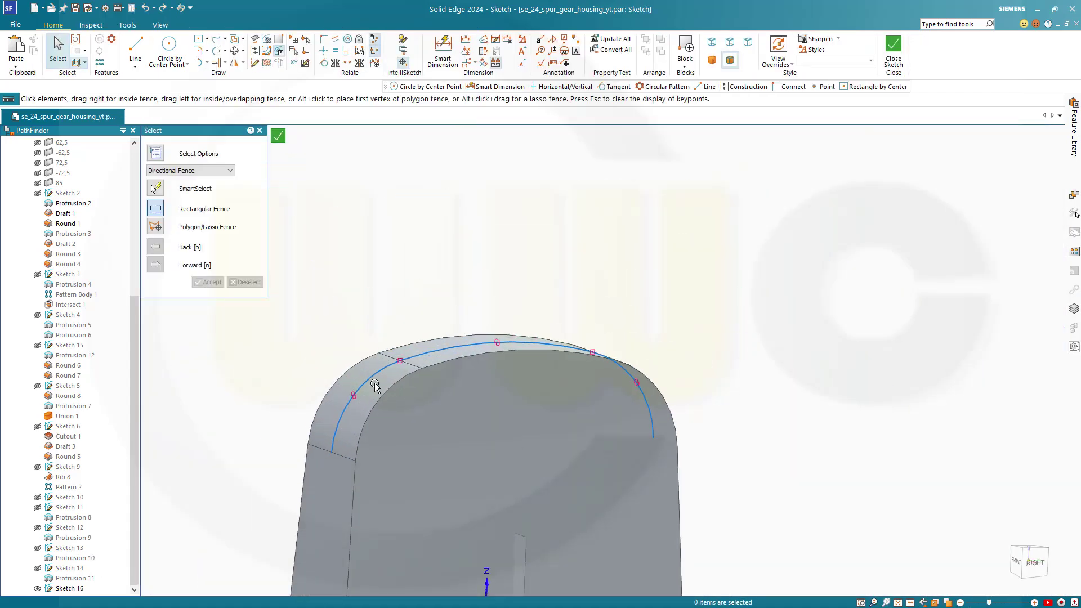
{"action": "left_click", "coordinate": [390, 366]}
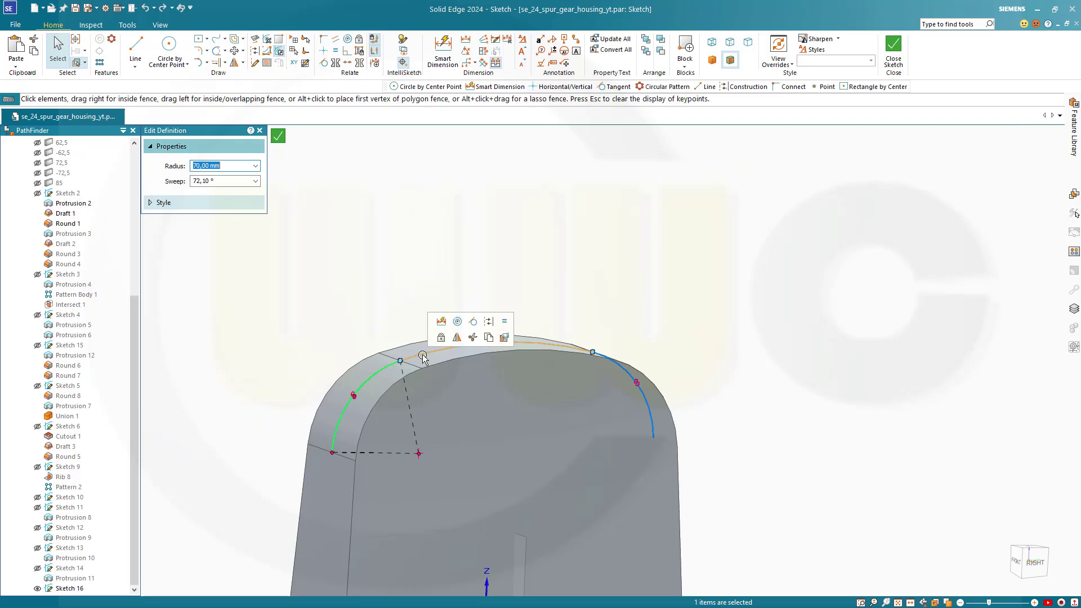
{"action": "left_click", "coordinate": [423, 358], "text": "ctrl"}
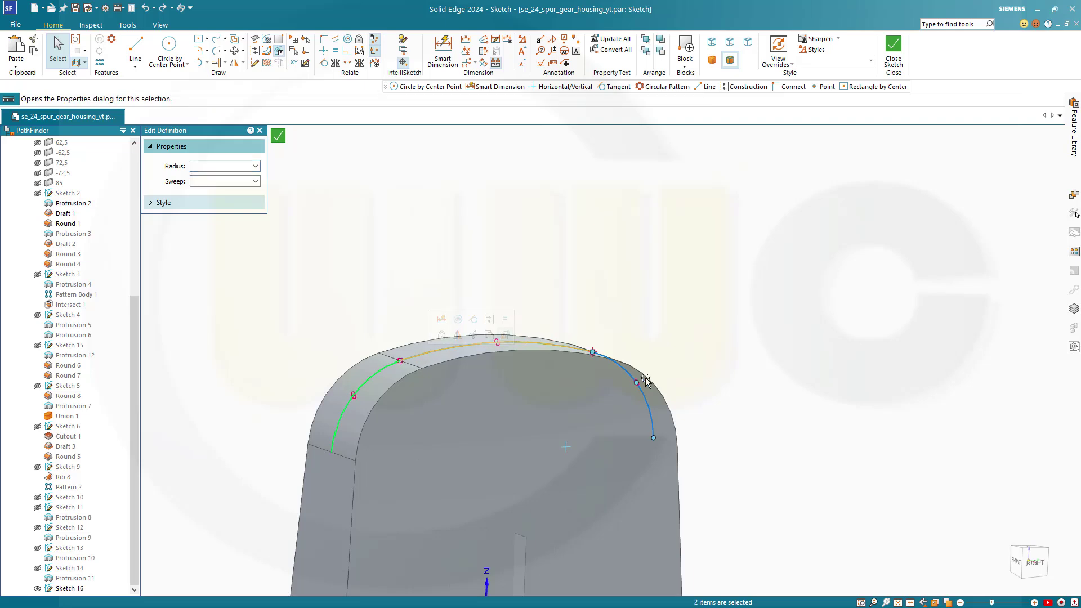
{"action": "left_click", "coordinate": [645, 394], "text": "ctrl"}
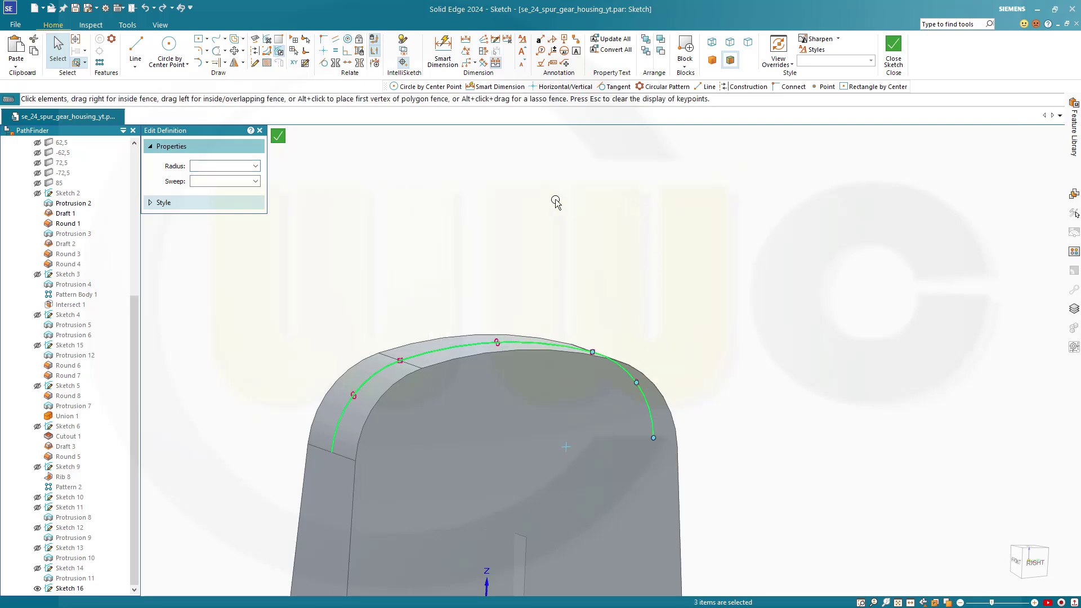
{"action": "left_click", "coordinate": [743, 86]}
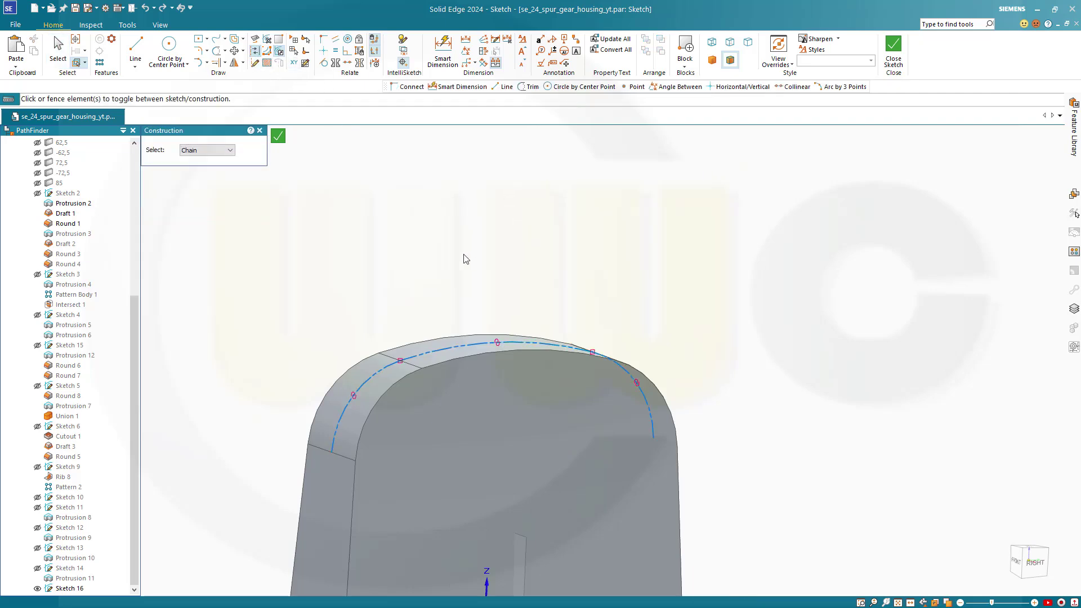
- Draw two concentric circles with diameters of about 123 mm and 89 mm beside the body
{"action": "middle_click_drag", "start_coordinate": [466, 259], "coordinate": [416, 242]}
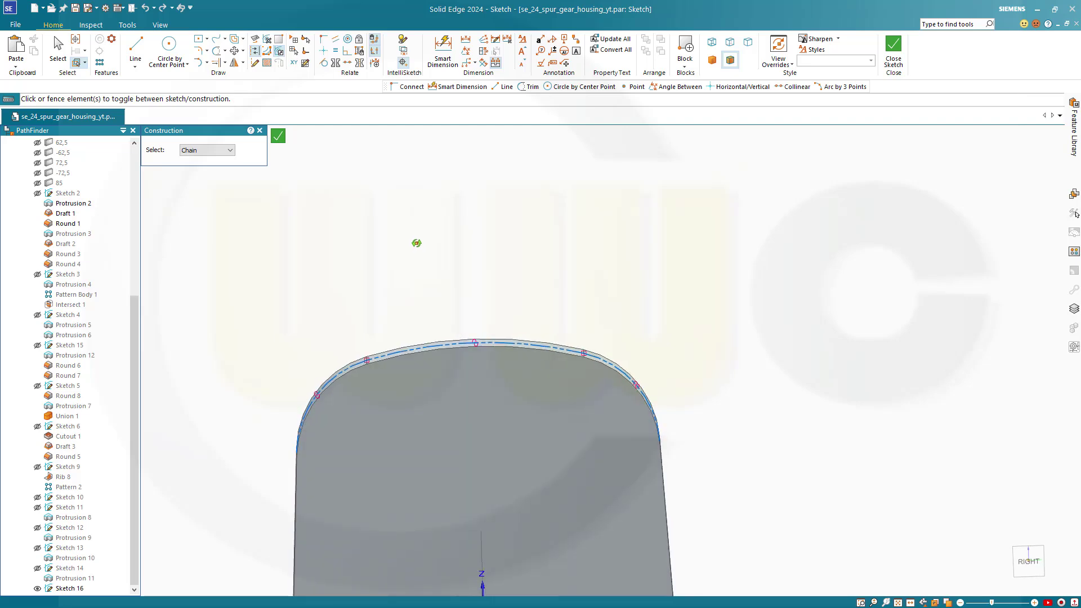
{"action": "left_click", "coordinate": [169, 49]}
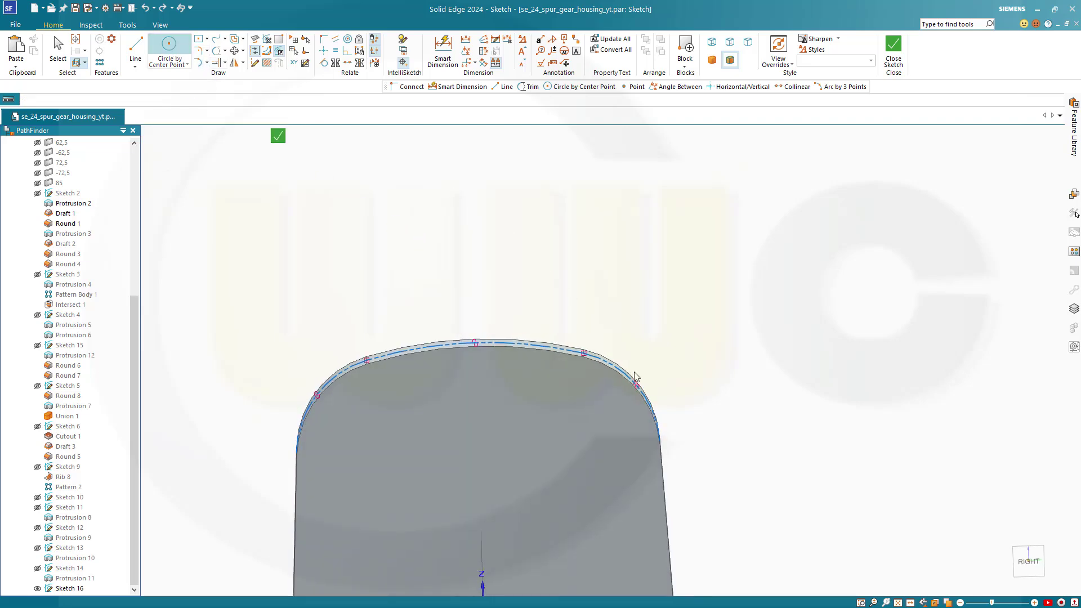
{"action": "left_click", "coordinate": [755, 459]}
{"action": "left_click", "coordinate": [841, 467]}
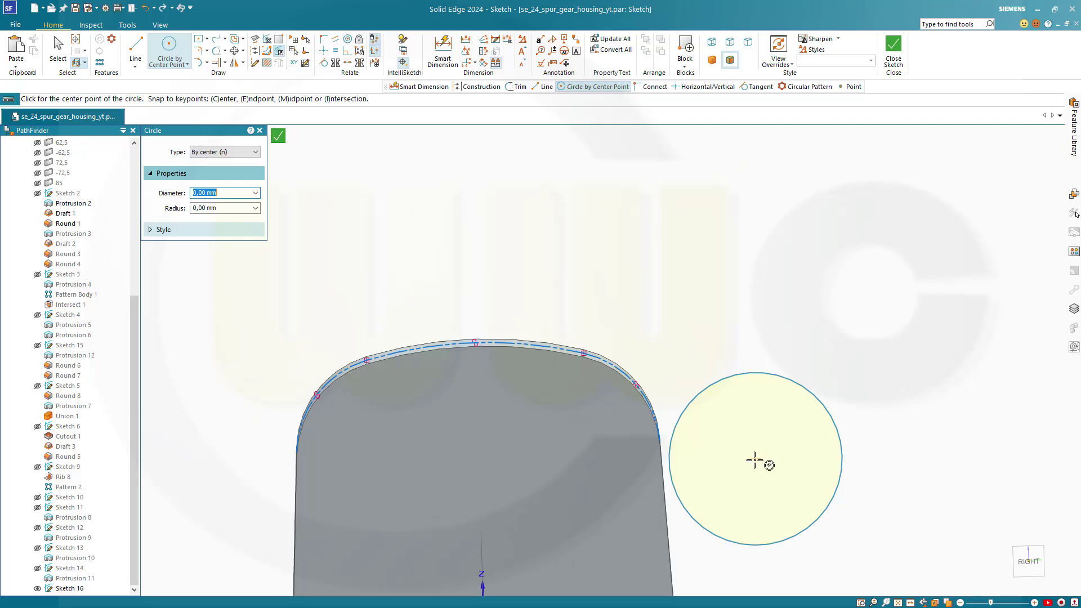
{"action": "left_click", "coordinate": [756, 459]}
{"action": "left_click", "coordinate": [814, 478]}
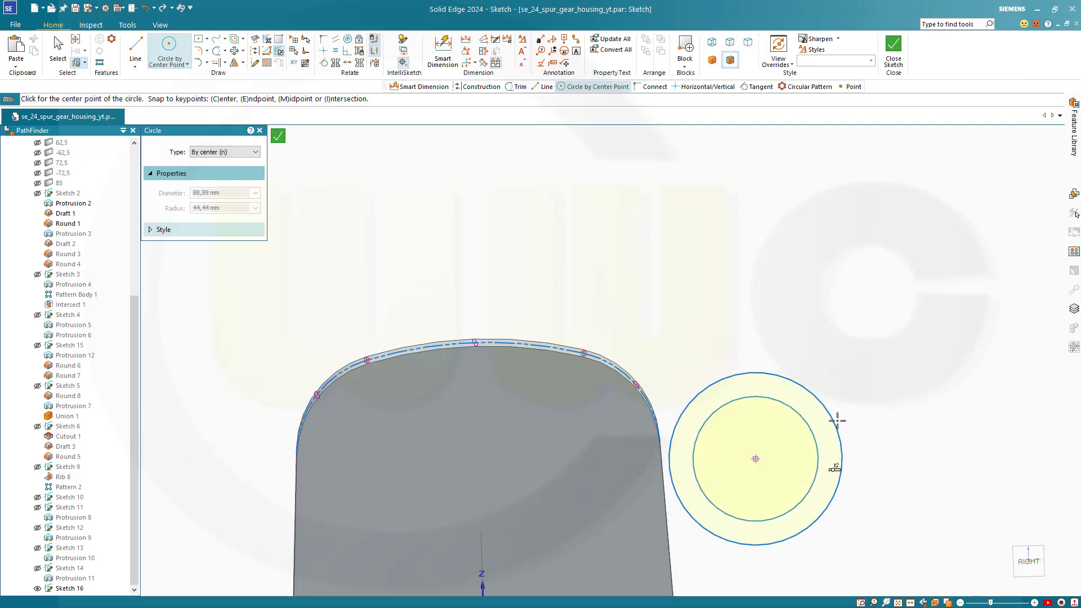
{"action": "key", "text": "Escape"}
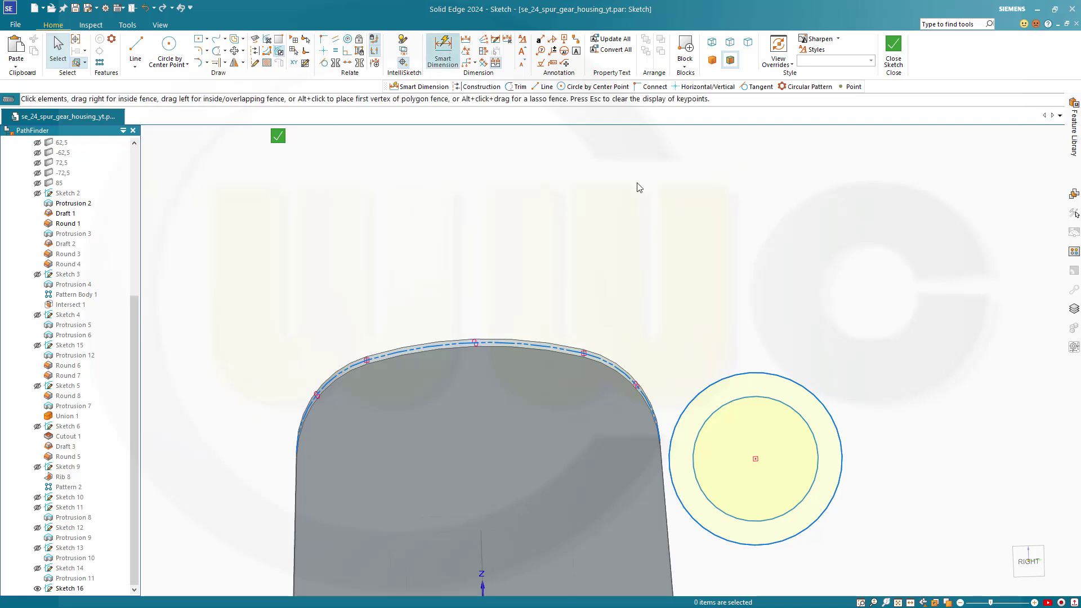
- Dimension the outer circle with a diameter of 700 mm
{"action": "key", "text": "d"}
{"action": "left_click", "coordinate": [805, 386]}
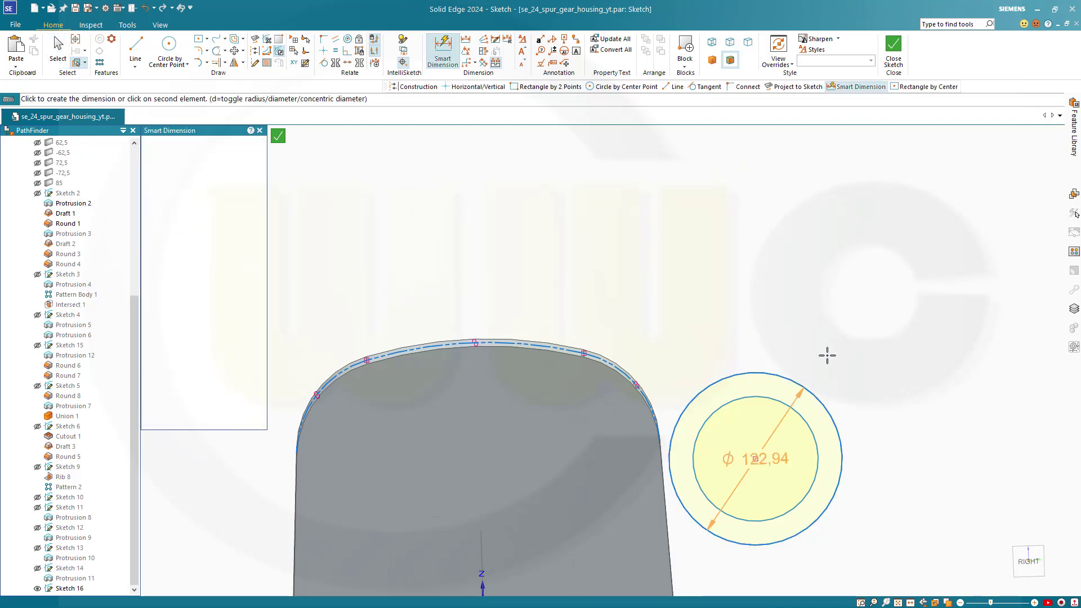
{"action": "left_click", "coordinate": [830, 355]}
{"action": "type", "text": "700"}
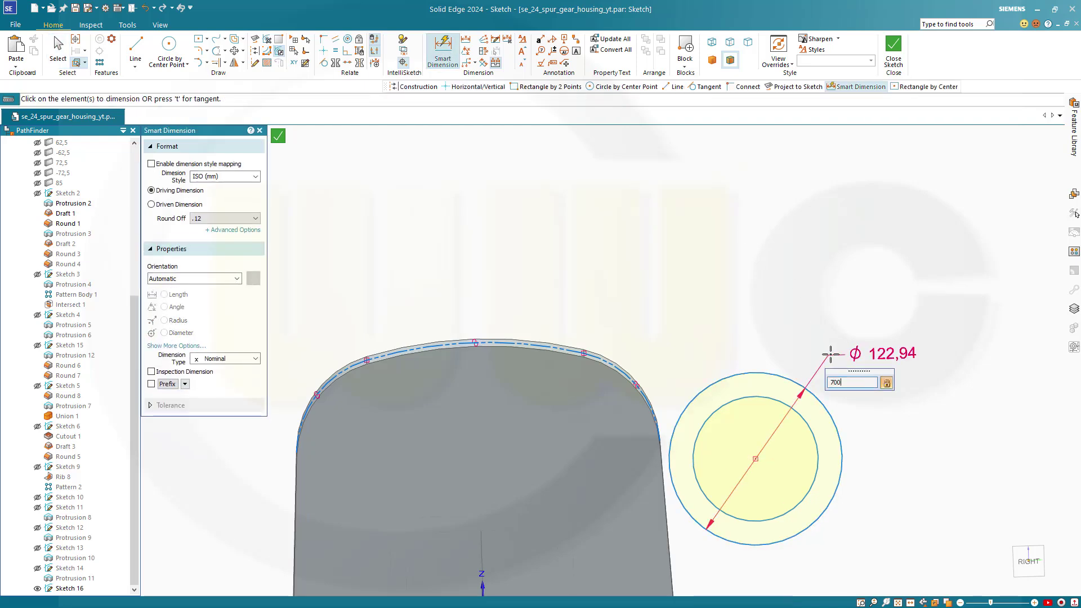
{"action": "key", "text": "Return"}
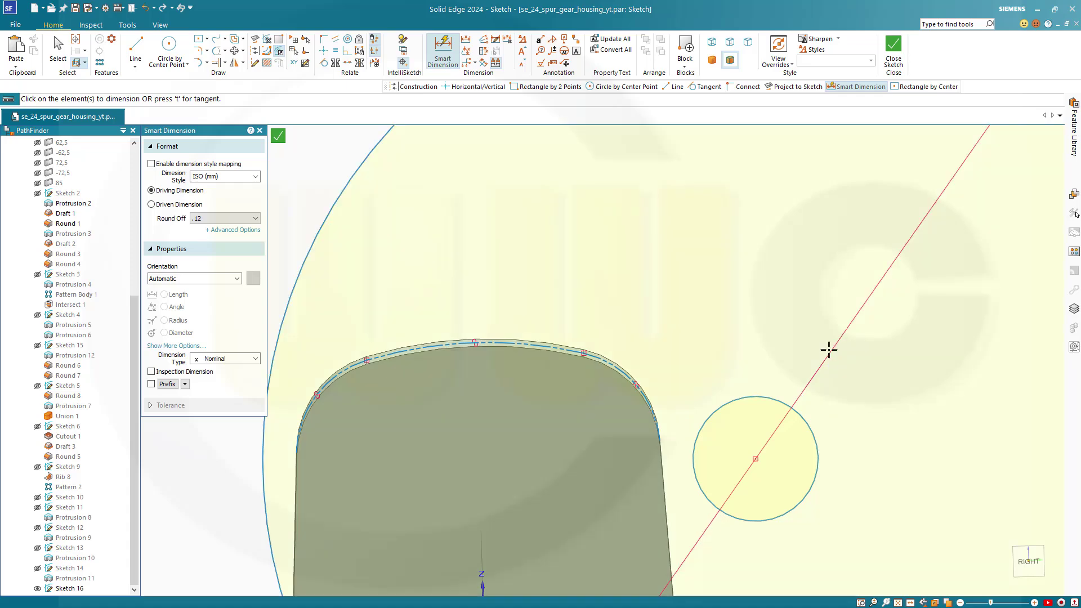
- Dimension the inner circle with a diameter of 690 mm
{"action": "scroll", "coordinate": [828, 349], "scroll_direction": "up", "scroll_amount": 2}
{"action": "scroll", "coordinate": [844, 383], "scroll_direction": "down", "scroll_amount": 5}
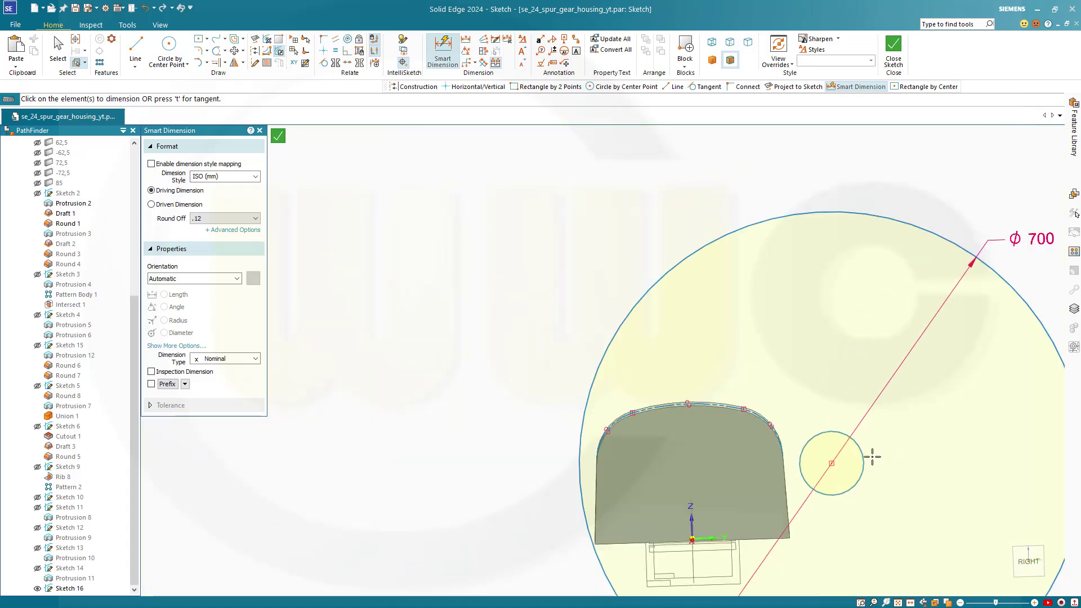
{"action": "left_click", "coordinate": [864, 454]}
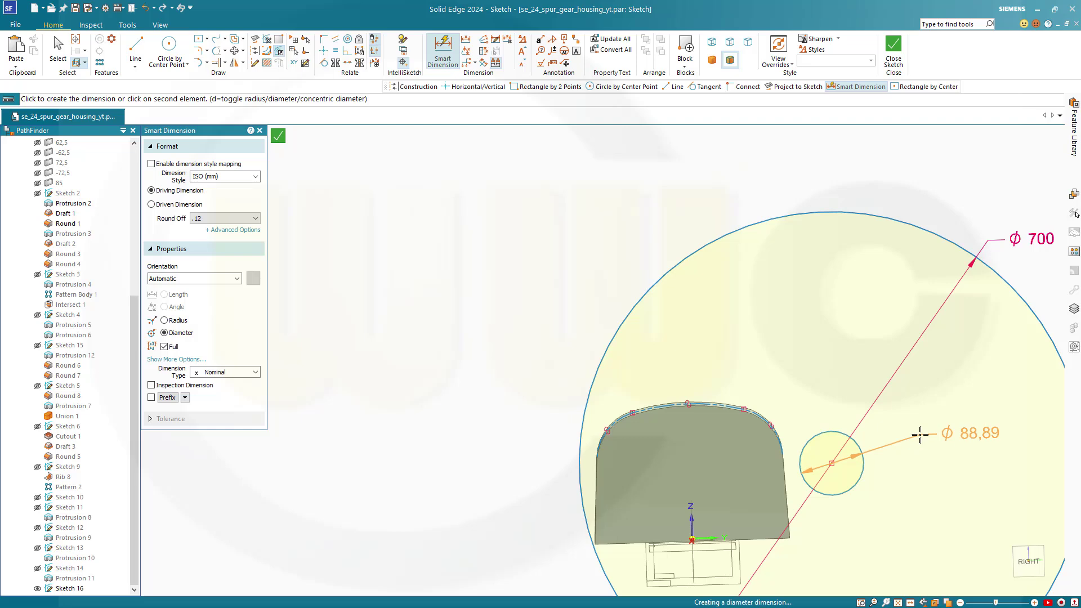
{"action": "left_click", "coordinate": [919, 434]}
{"action": "type", "text": "690"}
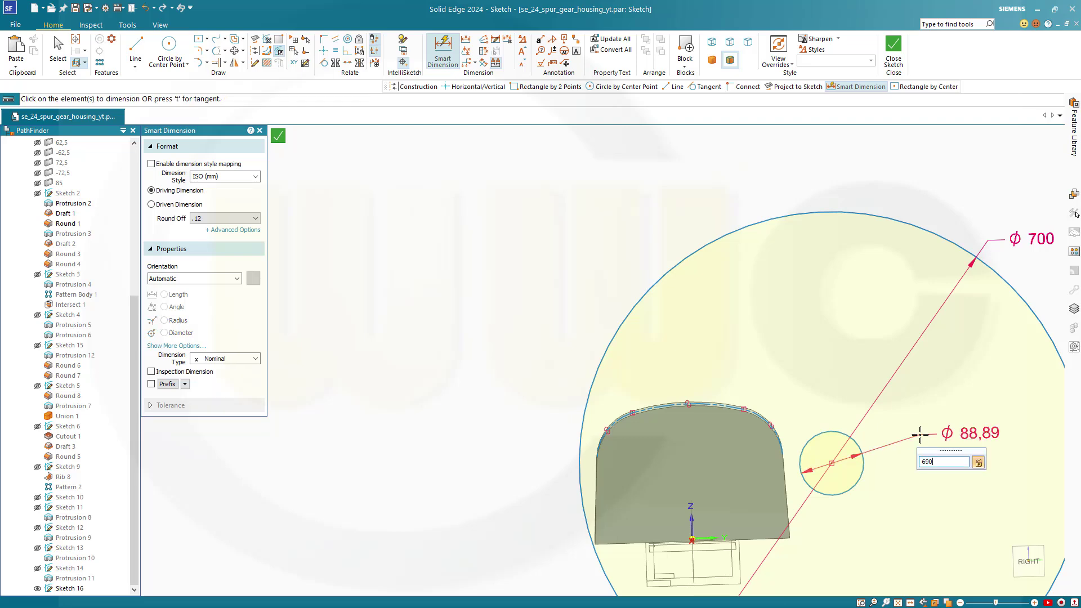
{"action": "key", "text": "Return"}
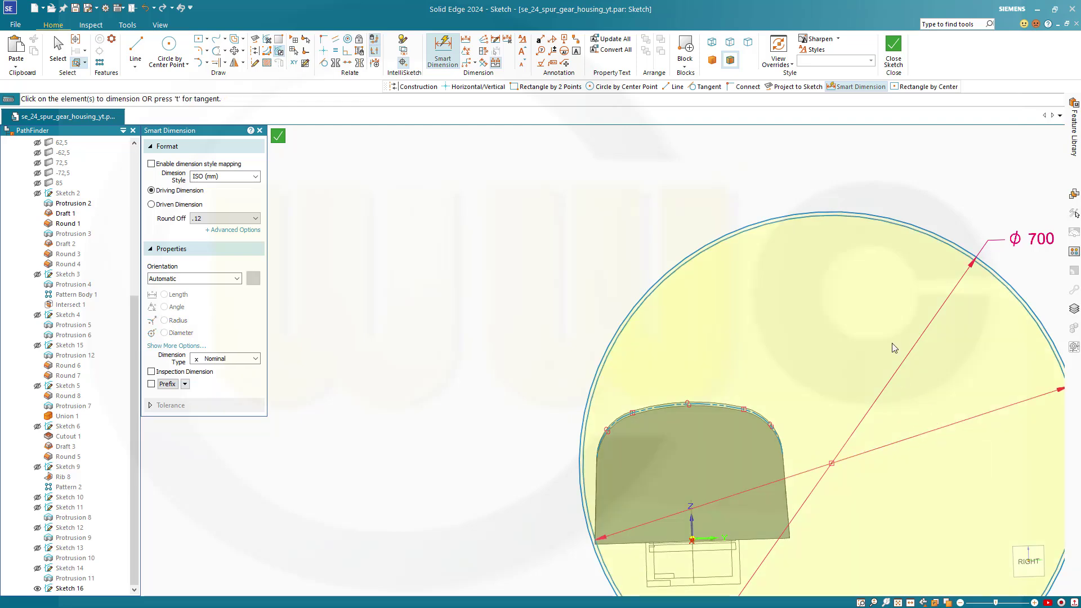
{"action": "key", "text": "Escape"}
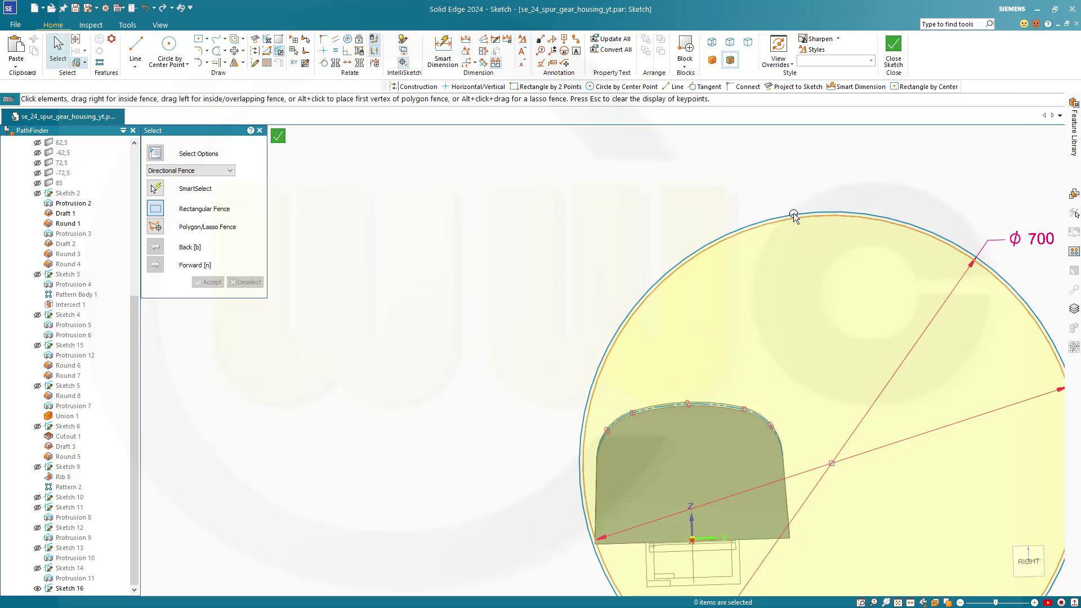
- Move the concentric circles lower and connect their shared centre to the vertical line of the Front (xz) reference plane
{"action": "left_click_drag", "start_coordinate": [793, 216], "coordinate": [809, 297]}
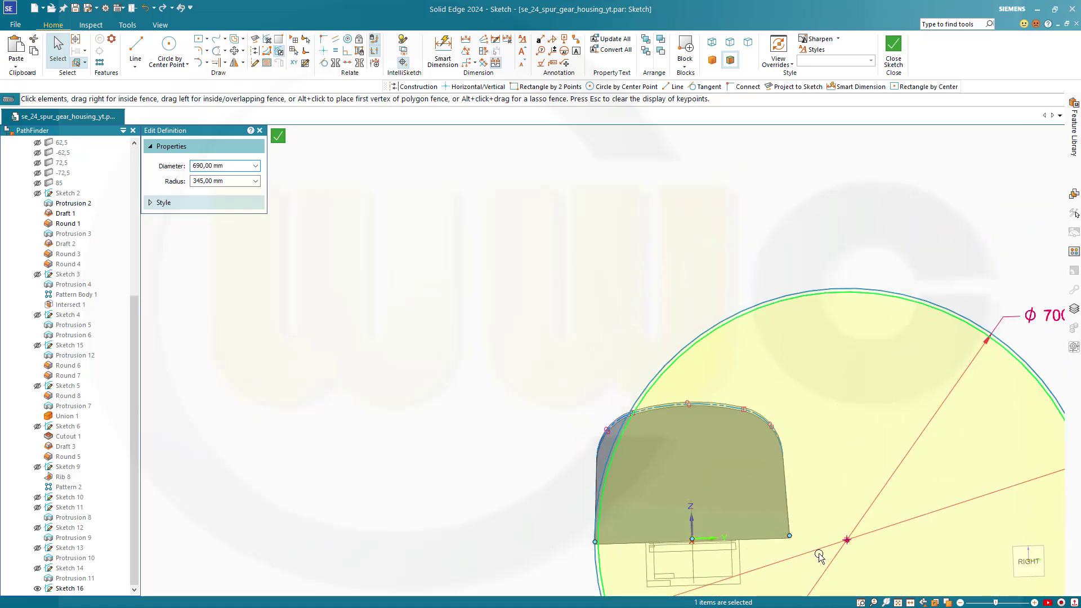
{"action": "scroll", "coordinate": [819, 556], "scroll_direction": "down", "scroll_amount": 2}
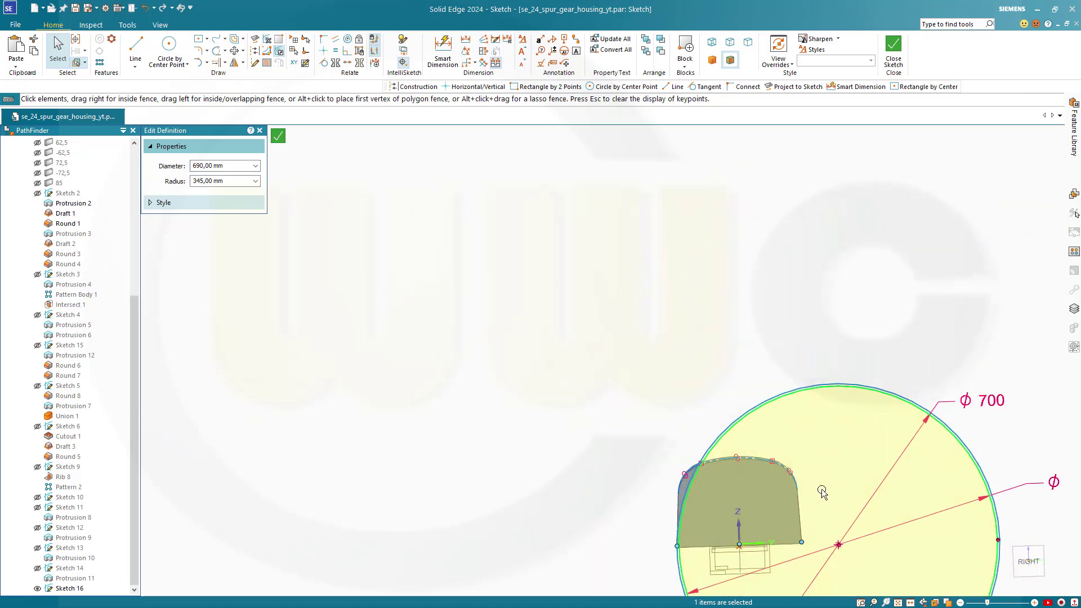
{"action": "middle_click_drag", "start_coordinate": [837, 491], "coordinate": [679, 331], "text": "shift"}
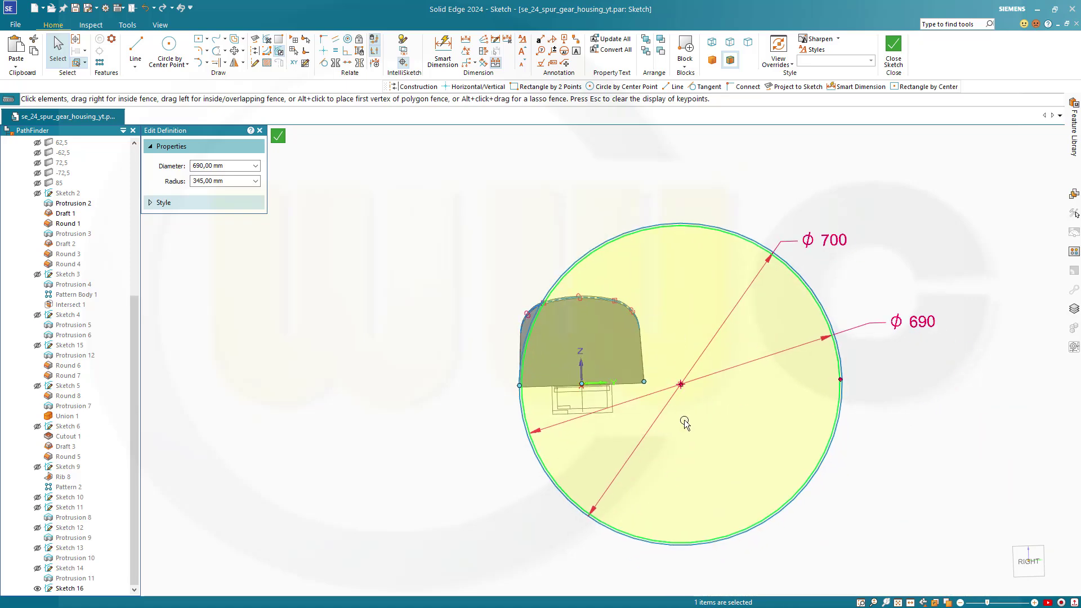
{"action": "scroll", "coordinate": [642, 431], "scroll_direction": "up", "scroll_amount": 1}
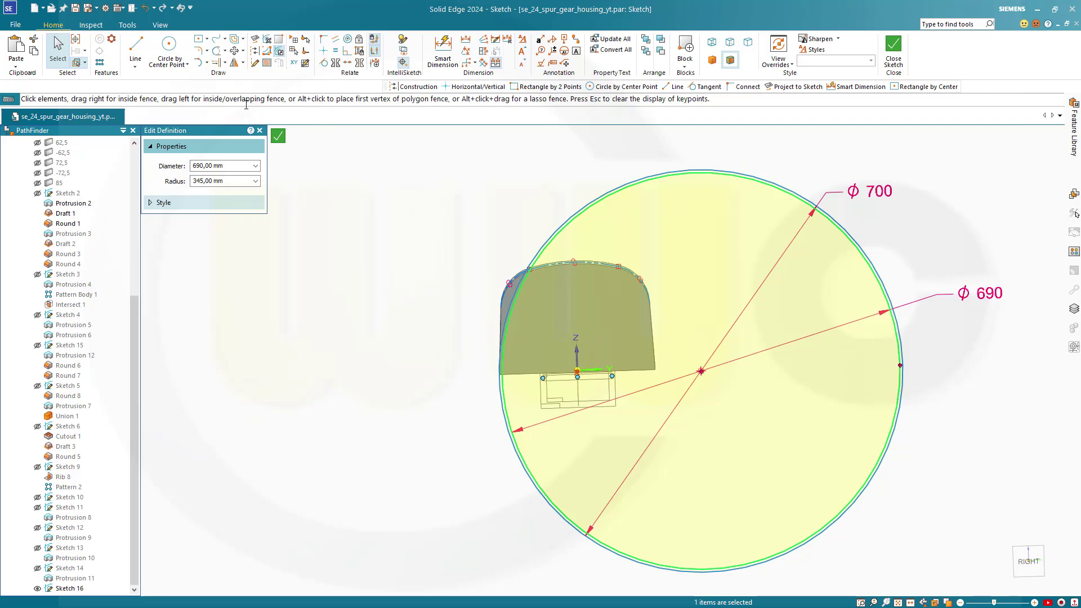
{"action": "left_click", "coordinate": [323, 39]}
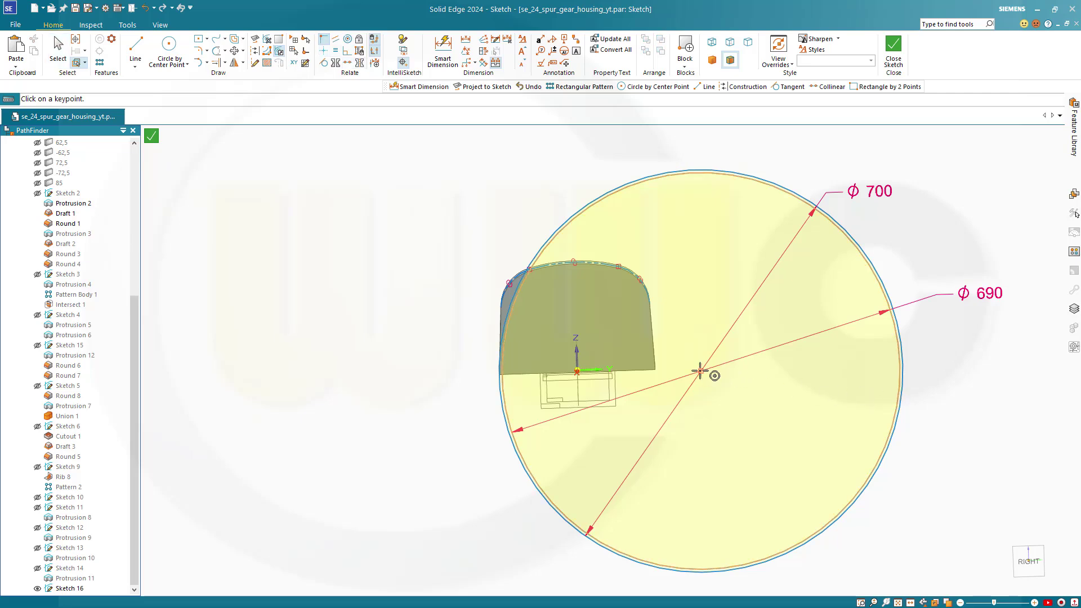
{"action": "left_click", "coordinate": [699, 370]}
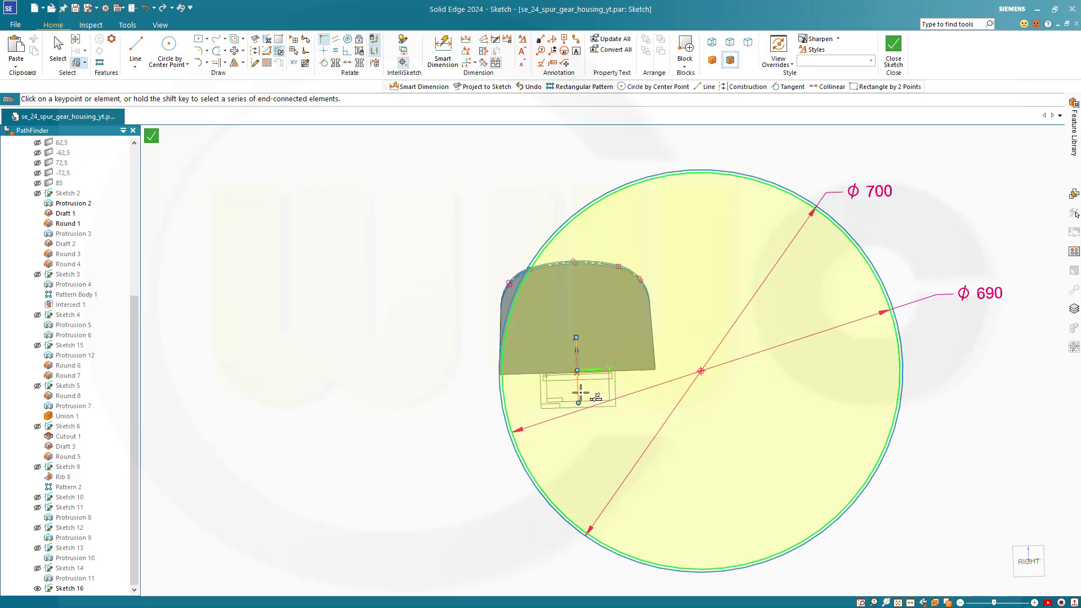
{"action": "left_click", "coordinate": [596, 399]}
{"action": "key", "text": "Escape"}
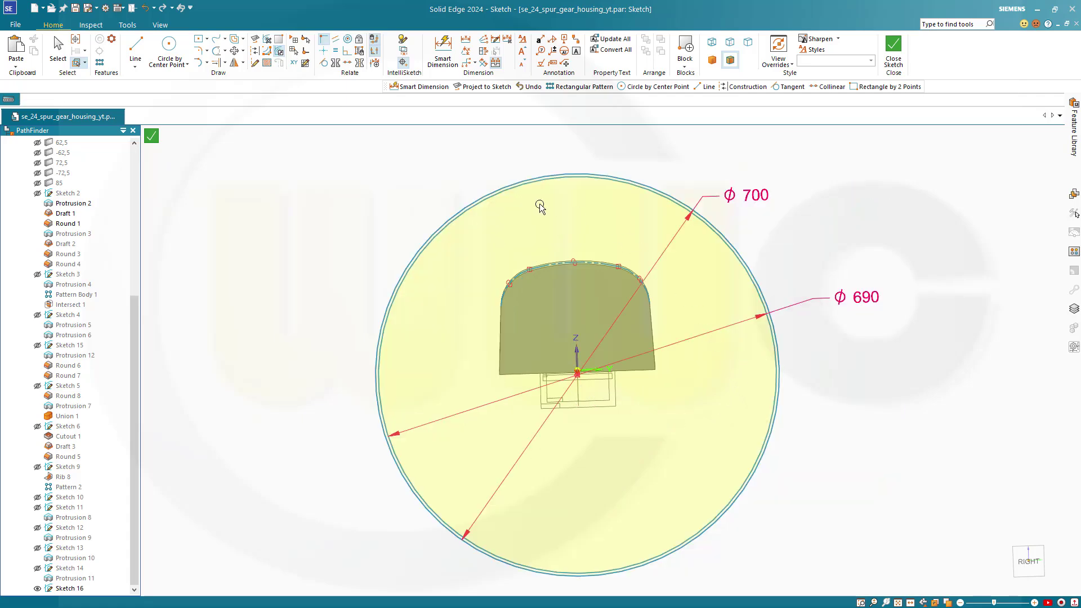
- Show the 193,94-6 reference plane
{"action": "scroll", "coordinate": [547, 239], "scroll_direction": "down", "scroll_amount": 2}
{"action": "scroll", "coordinate": [549, 243], "scroll_direction": "up", "scroll_amount": 3}
{"action": "scroll", "coordinate": [598, 280], "scroll_direction": "up", "scroll_amount": 2}
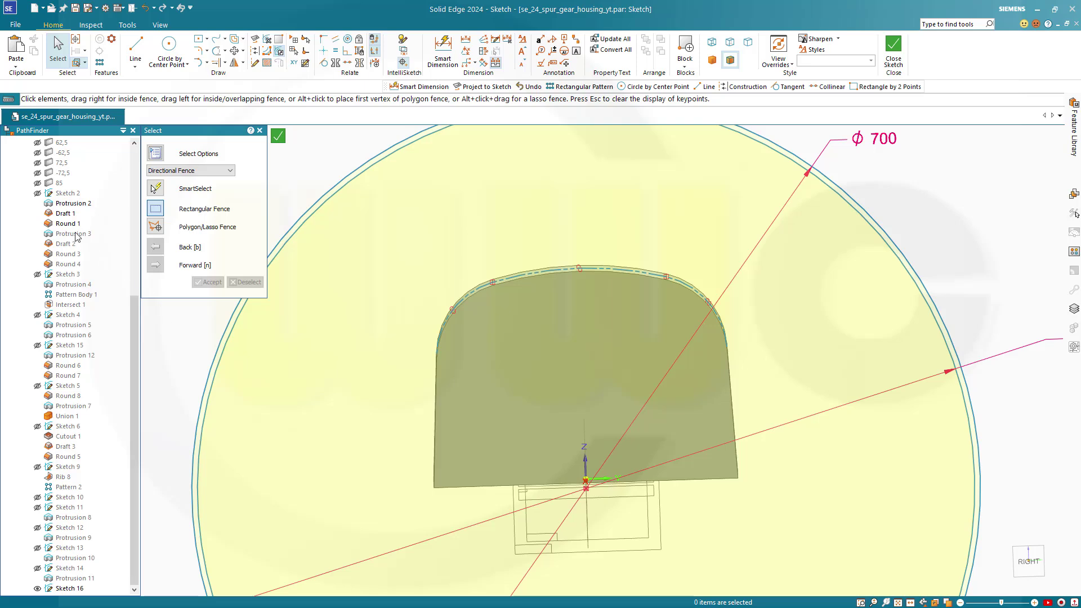
{"action": "scroll", "coordinate": [79, 237], "scroll_direction": "up", "scroll_amount": 4}
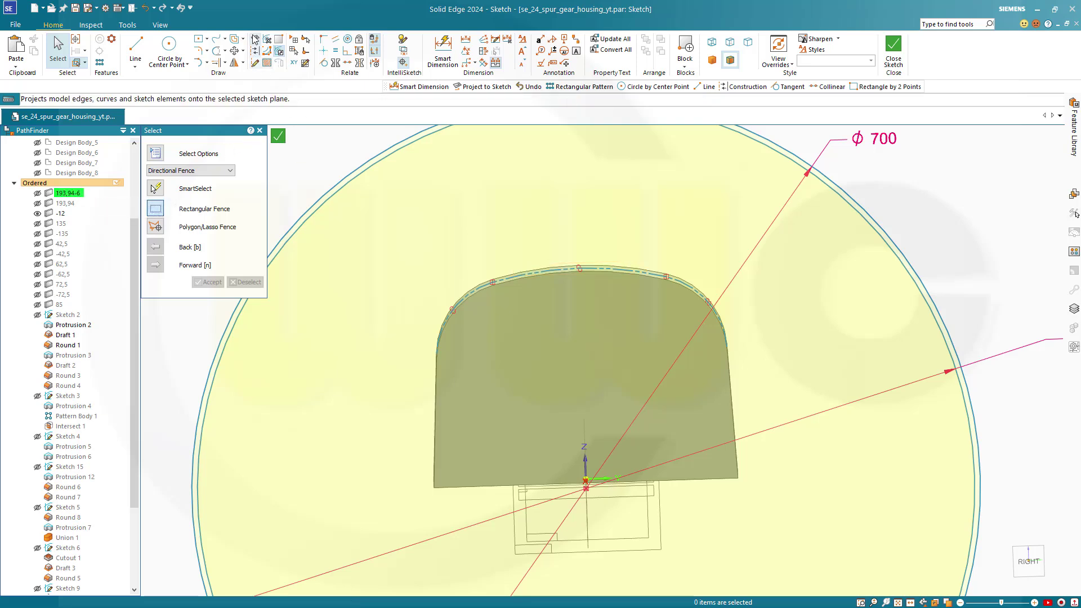
{"action": "left_click", "coordinate": [37, 193]}
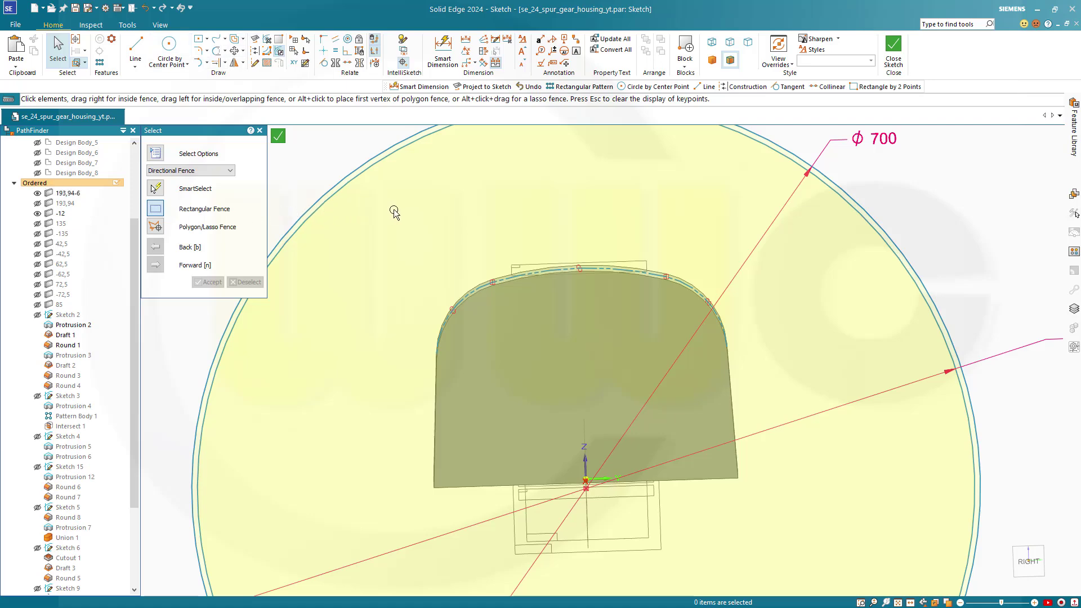
- Move the 700 mm and 690 mm concentric circles downward until their upper arcs lie near the top of the projected contour
{"action": "scroll", "coordinate": [394, 213], "scroll_direction": "down", "scroll_amount": 3}
{"action": "key", "text": "Escape"}
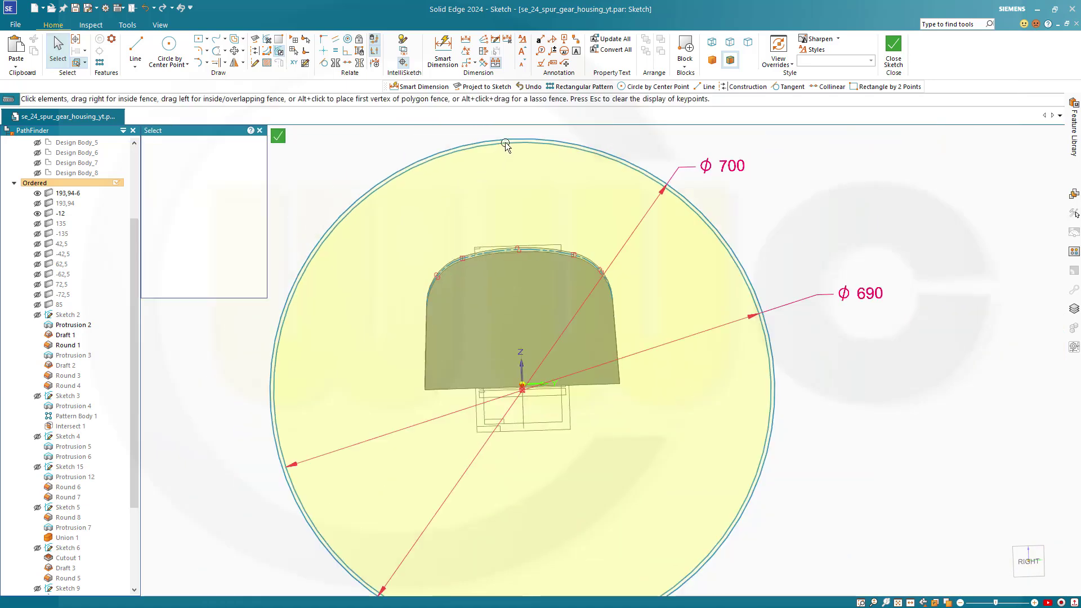
{"action": "left_click_drag", "start_coordinate": [503, 143], "coordinate": [511, 261]}
{"action": "key", "text": "Escape"}
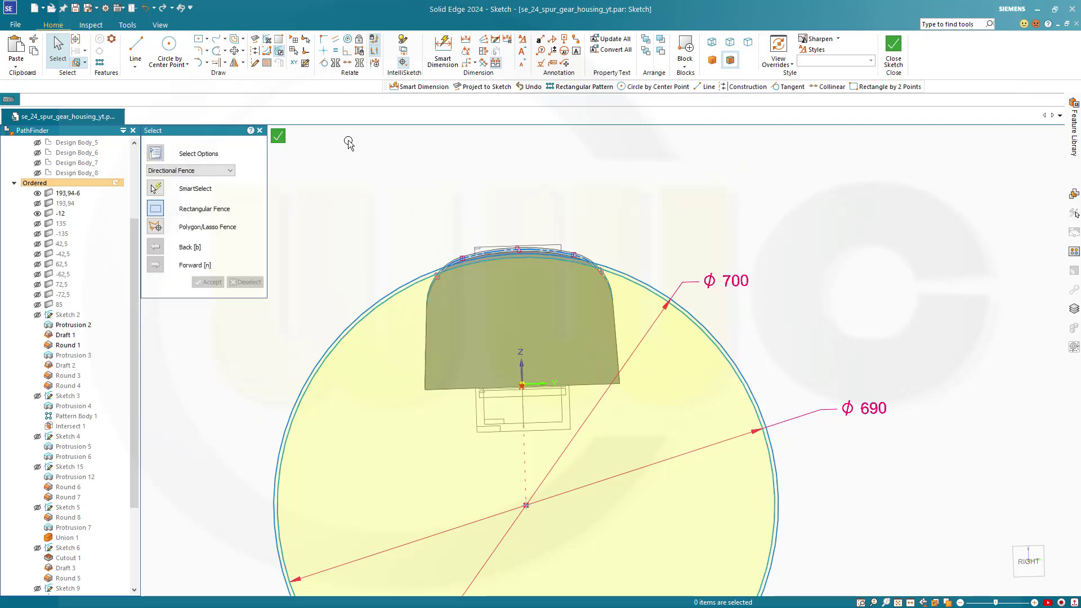
- Make the 700 mm circle tangent to the 193,94-6 reference plane
{"action": "left_click", "coordinate": [324, 62]}
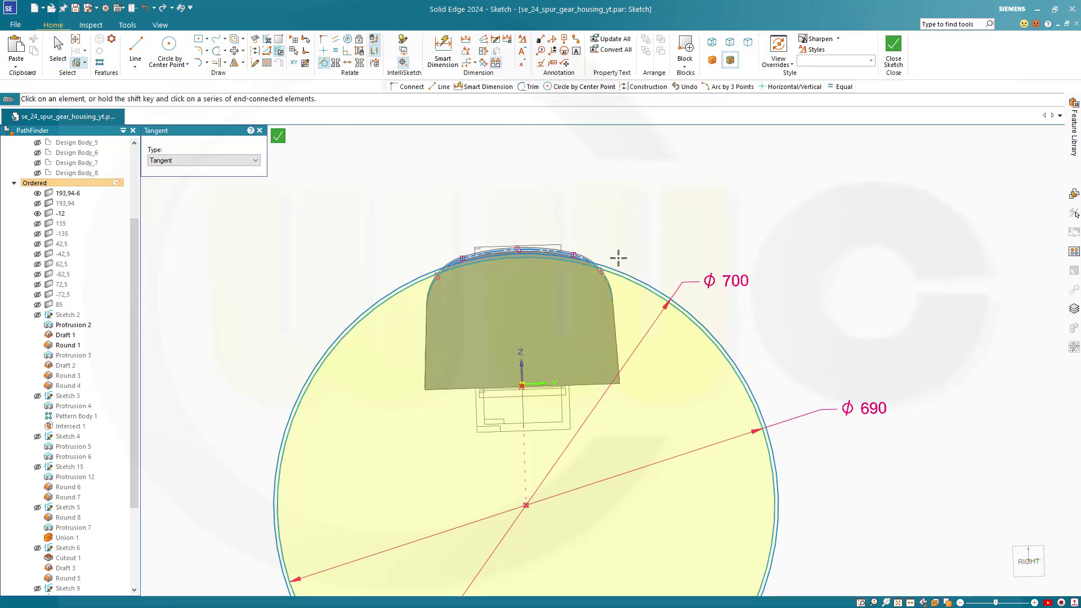
{"action": "scroll", "coordinate": [620, 259], "scroll_direction": "down", "scroll_amount": 2}
{"action": "scroll", "coordinate": [620, 273], "scroll_direction": "up", "scroll_amount": 5}
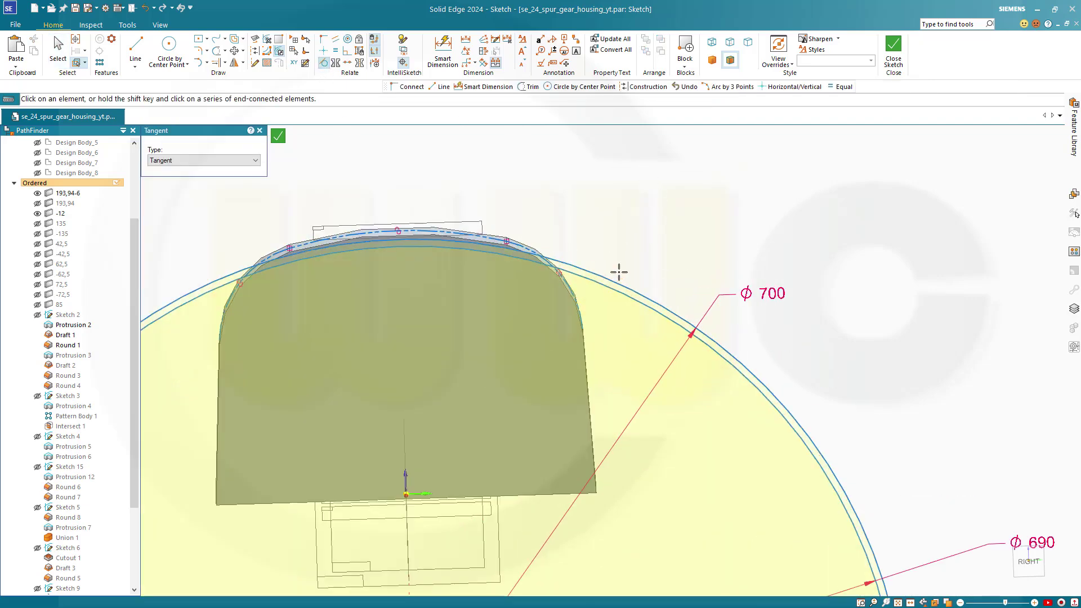
{"action": "left_click", "coordinate": [482, 225]}
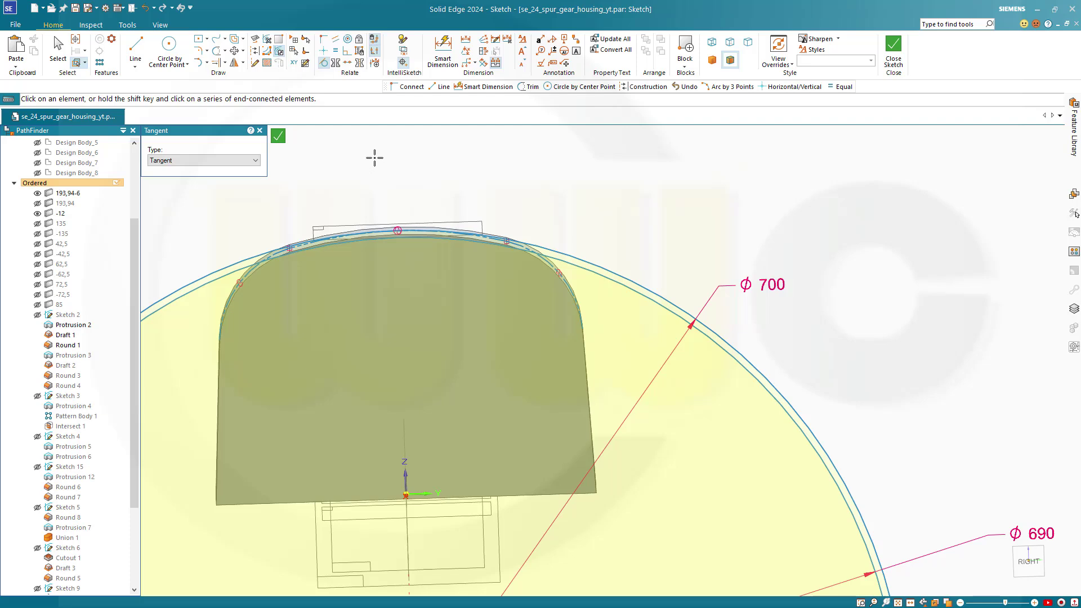
{"action": "key", "text": "Escape"}
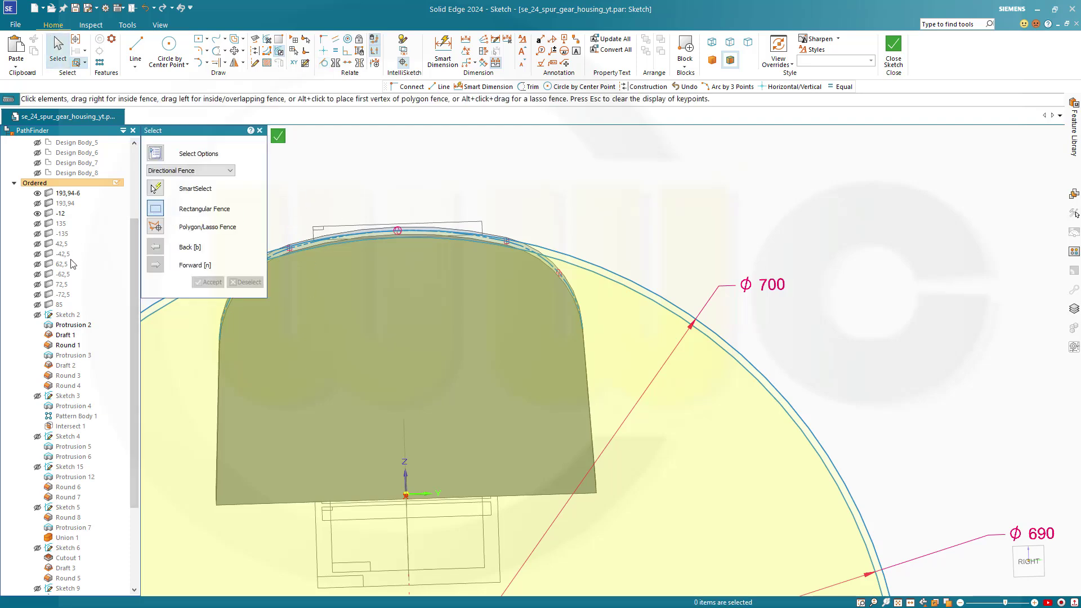
- Hide Design_Body_1 so that the sketch contour and circles are unobstructed
{"action": "scroll", "coordinate": [67, 201], "scroll_direction": "up", "scroll_amount": 2}
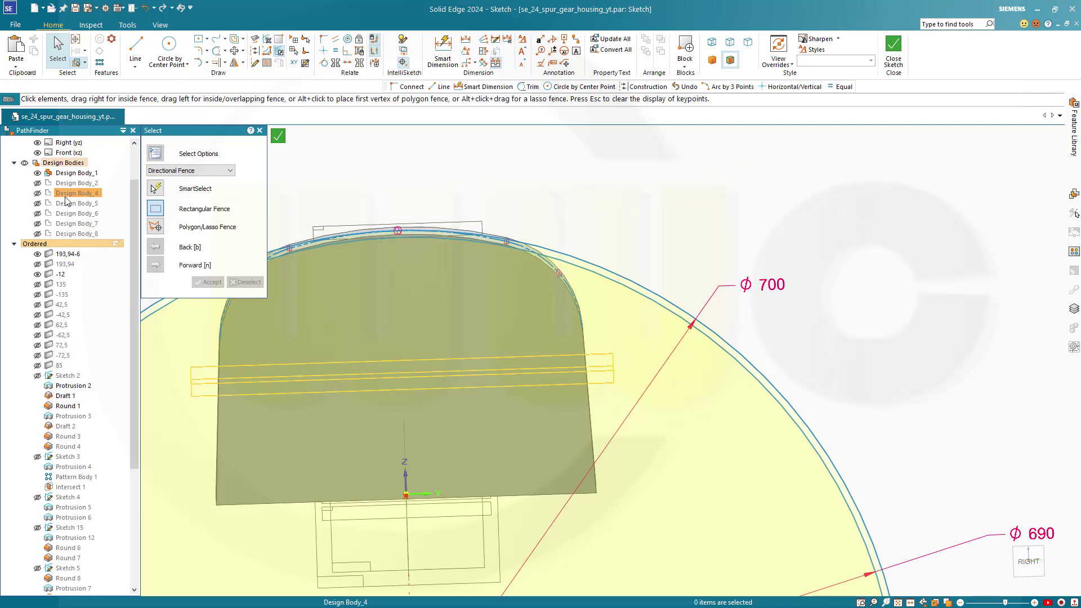
{"action": "left_click", "coordinate": [37, 173]}
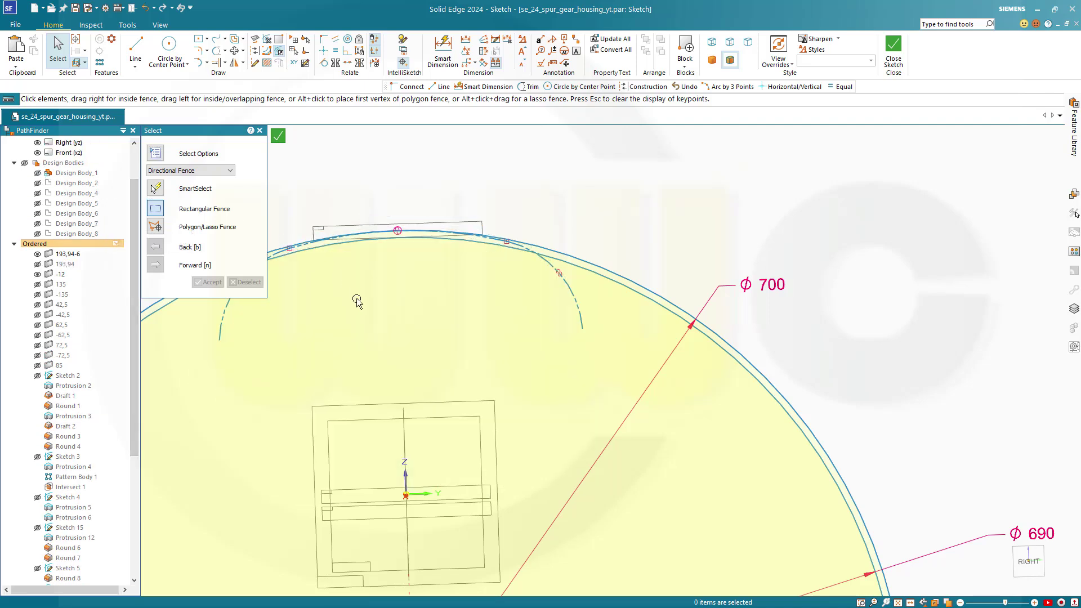
{"action": "middle_click_drag", "start_coordinate": [399, 315], "coordinate": [662, 297], "text": "shift"}
{"action": "scroll", "coordinate": [544, 276], "scroll_direction": "down", "scroll_amount": 1}
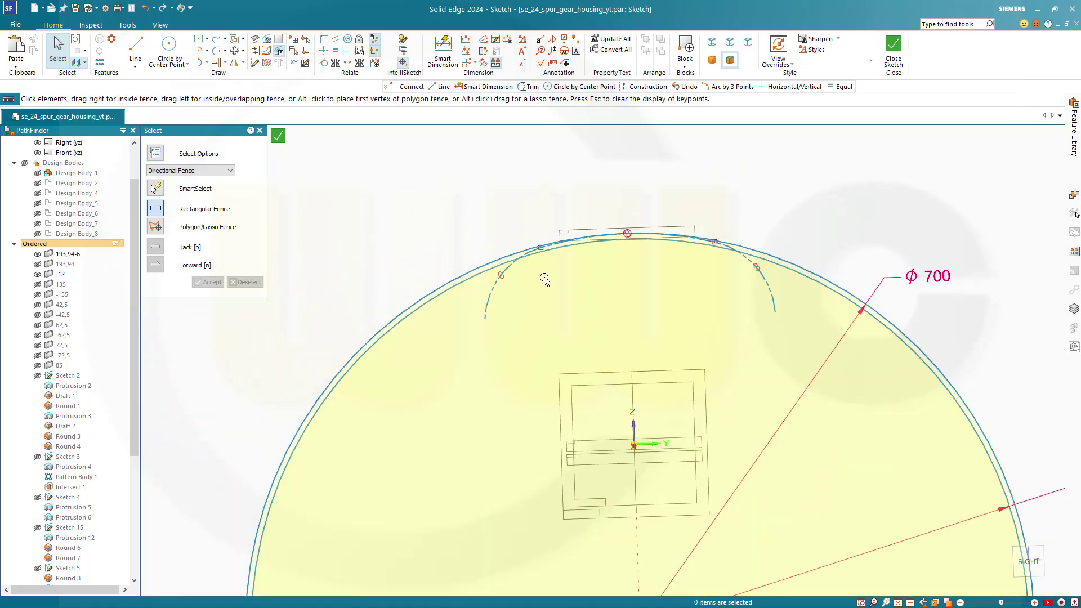
{"action": "scroll", "coordinate": [558, 279], "scroll_direction": "up", "scroll_amount": 3}
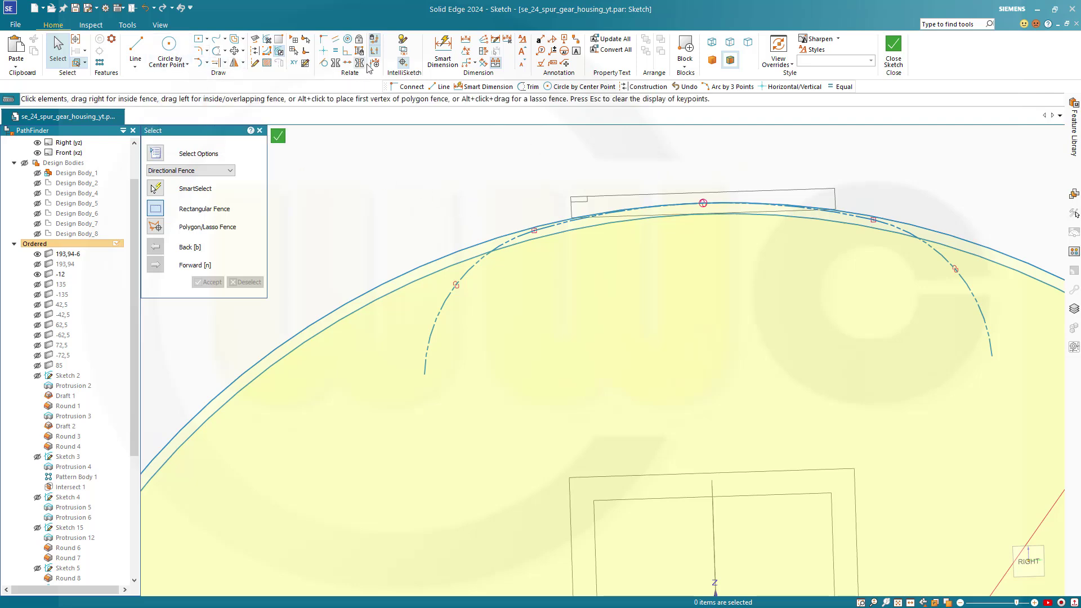
- Draw two circles about 11 mm in diameter, one beside each end of the projected contour, just below the 690 mm circle
{"action": "left_click", "coordinate": [254, 62]}
{"action": "left_click", "coordinate": [163, 48]}
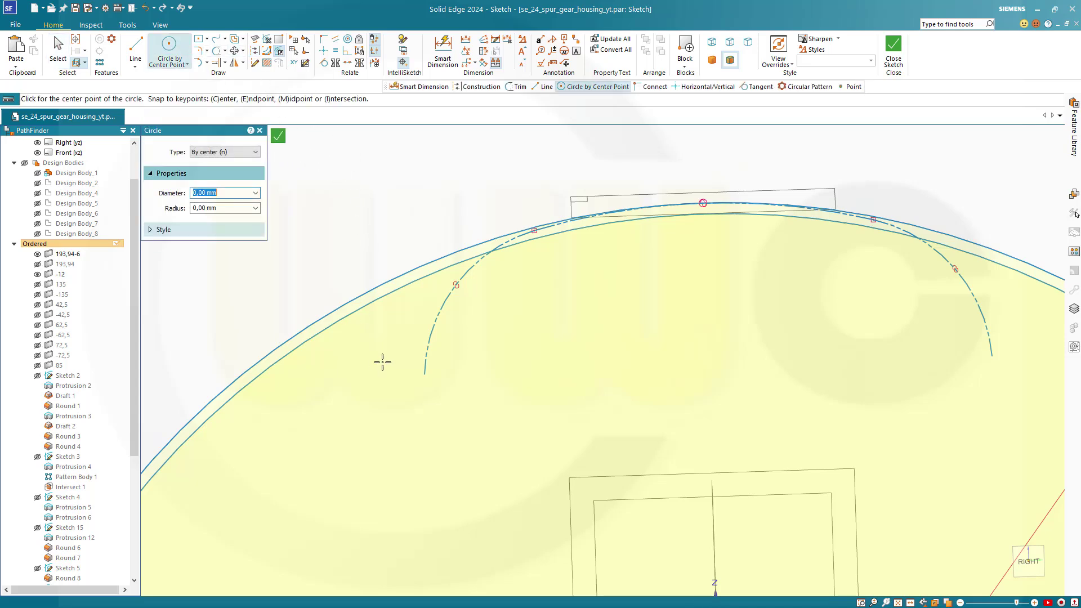
{"action": "scroll", "coordinate": [388, 355], "scroll_direction": "up", "scroll_amount": 3}
{"action": "left_click", "coordinate": [426, 293]}
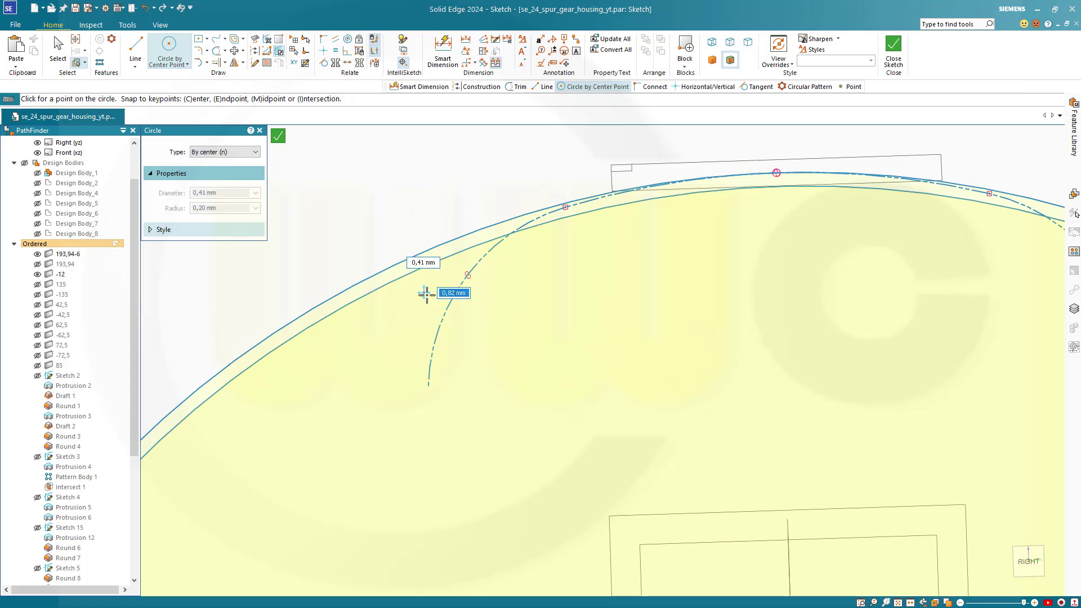
{"action": "left_click", "coordinate": [434, 305]}
{"action": "mouse_move", "coordinate": [731, 338]}
{"action": "middle_mouse_down"}
{"action": "mouse_move", "coordinate": [684, 340]}
{"action": "mouse_move", "coordinate": [797, 343]}
{"action": "middle_mouse_up"}
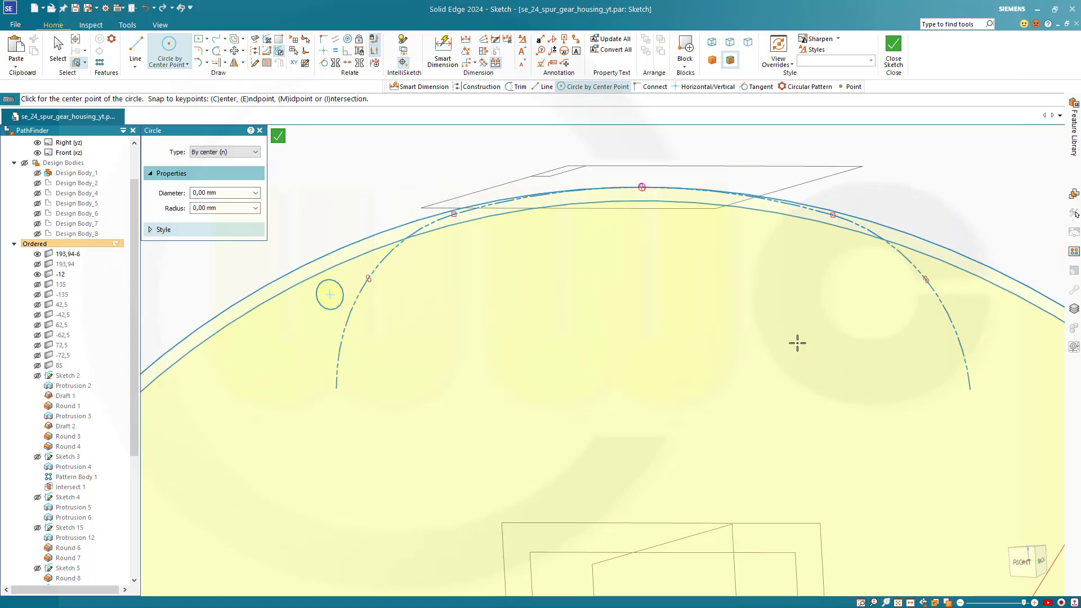
{"action": "left_click", "coordinate": [956, 283]}
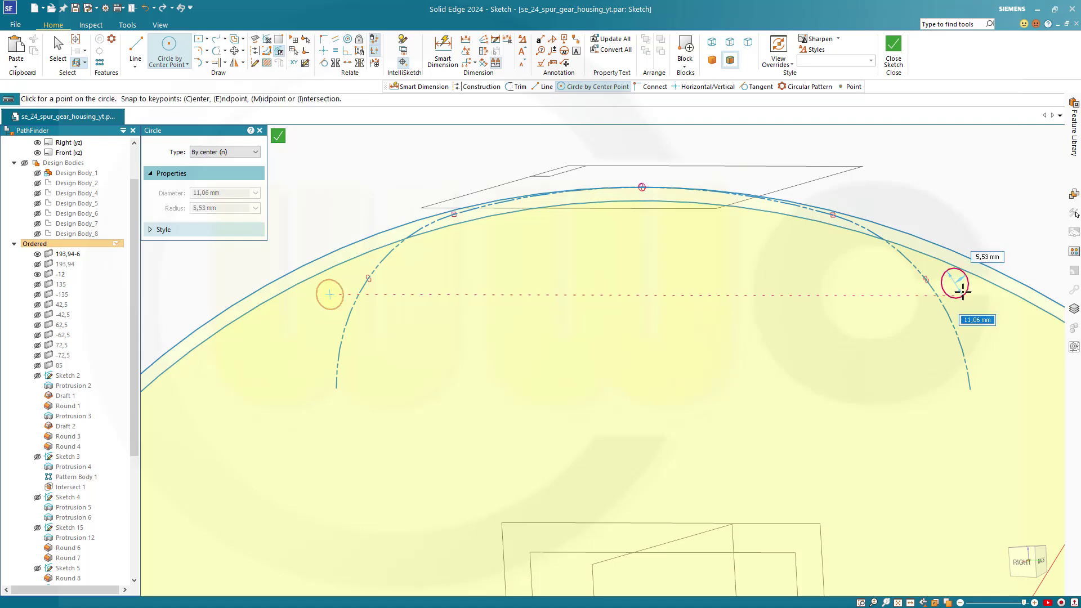
{"action": "left_click", "coordinate": [957, 286]}
{"action": "key", "text": "Escape"}
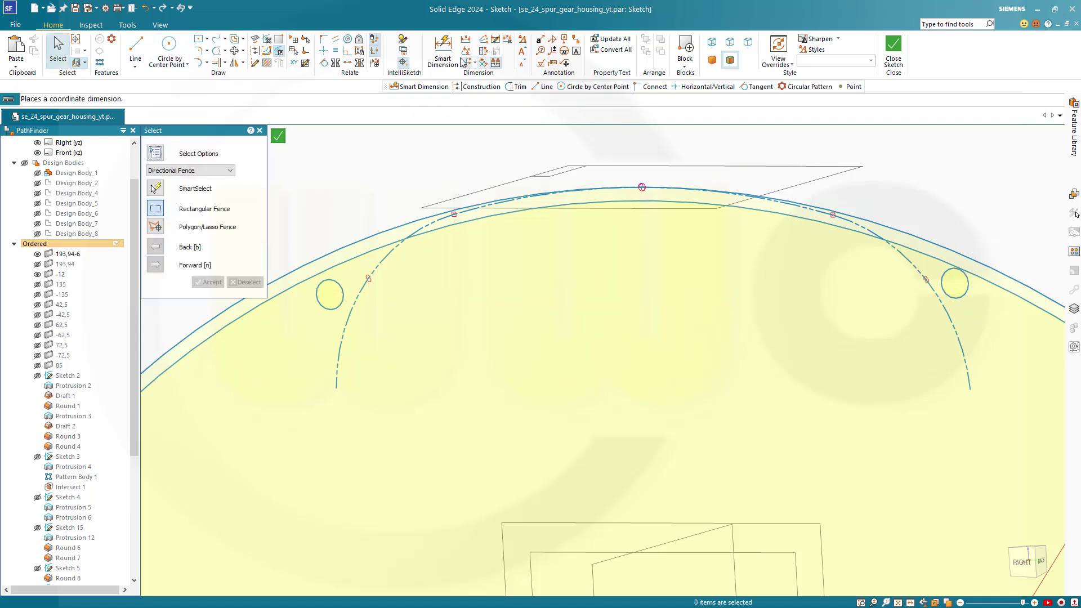
- Dimension both small circles with a diameter of 14 mm
{"action": "left_click", "coordinate": [442, 50]}
{"action": "left_click", "coordinate": [338, 280]}
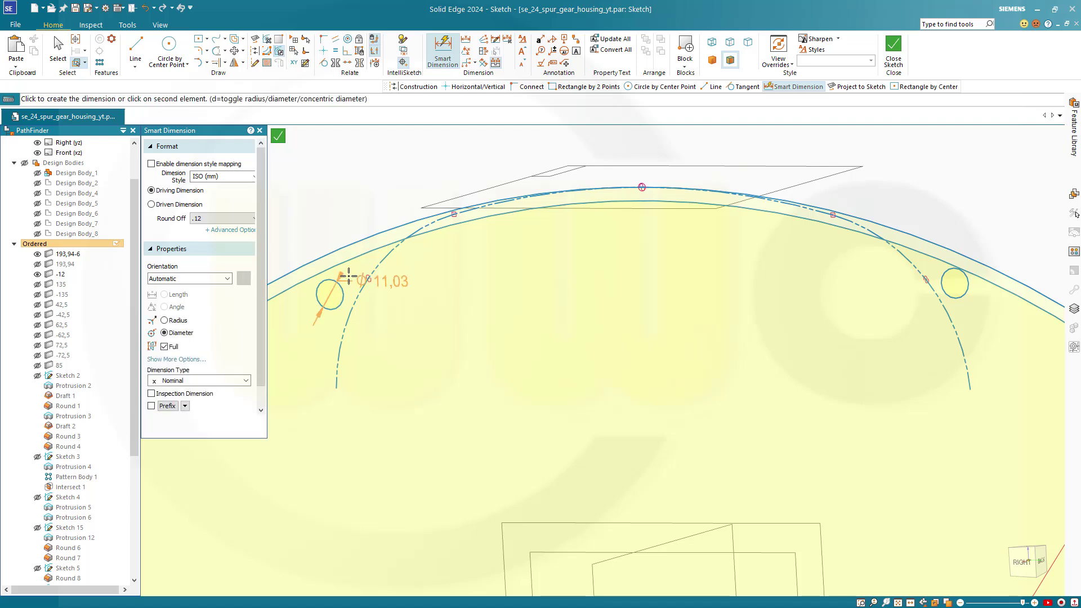
{"action": "left_click", "coordinate": [348, 276]}
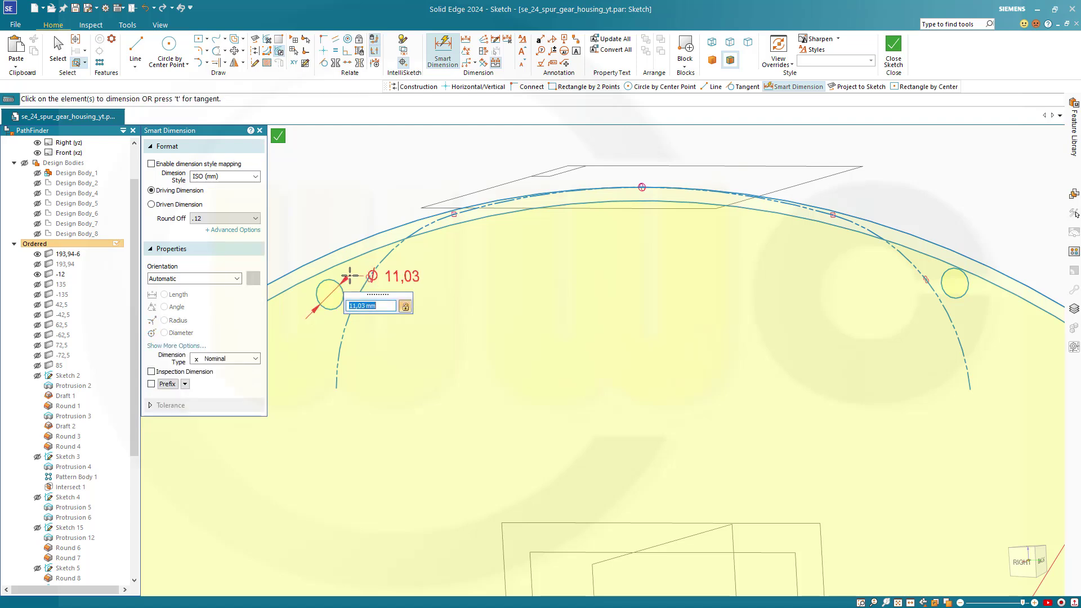
{"action": "key", "text": "Return"}
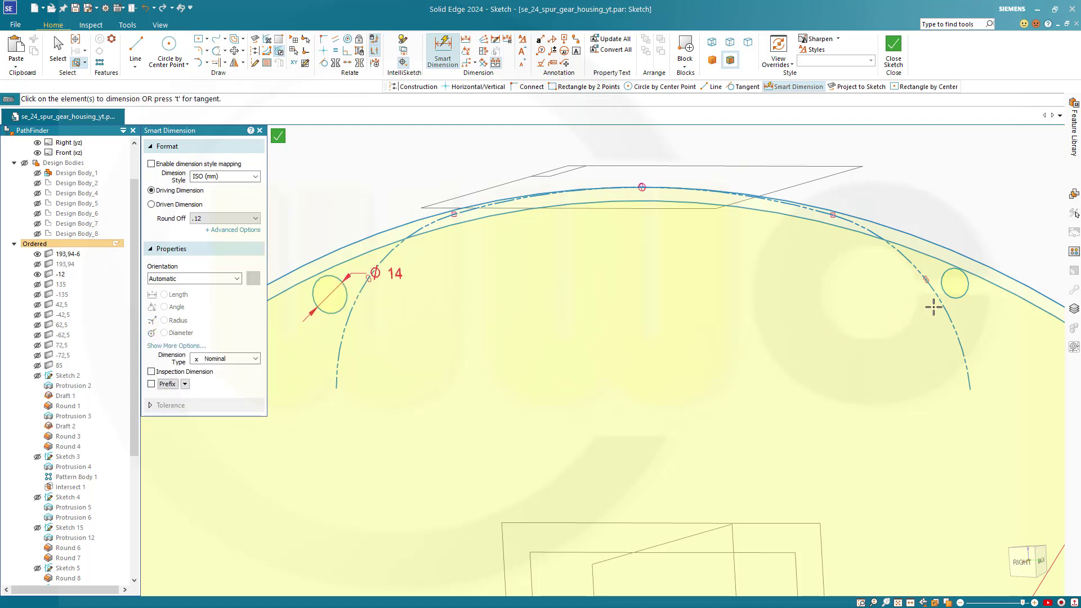
{"action": "left_click", "coordinate": [961, 296]}
{"action": "left_click", "coordinate": [970, 301]}
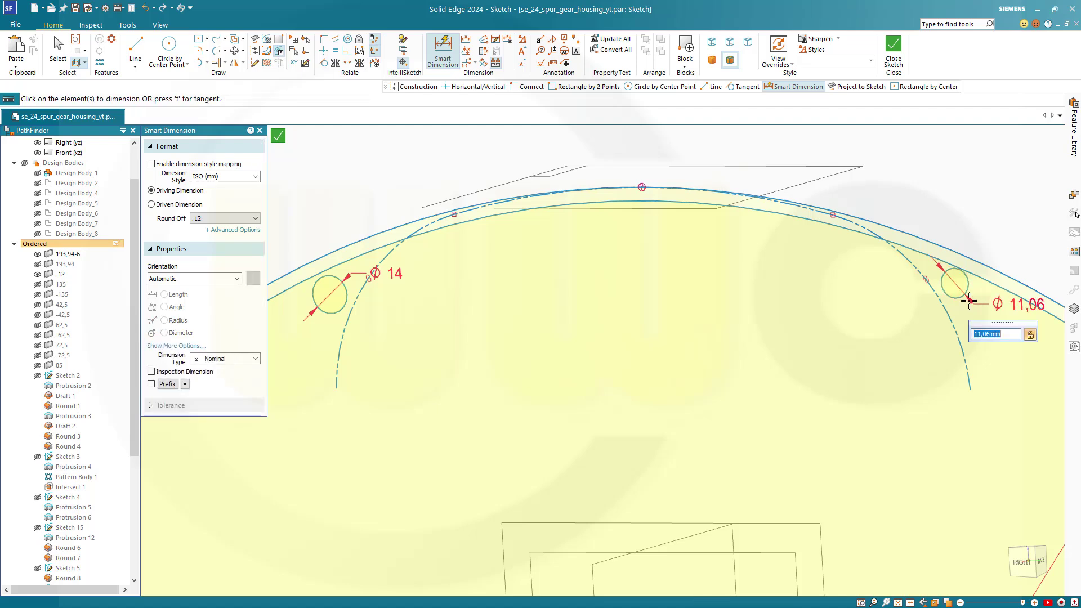
{"action": "key", "text": "Return"}
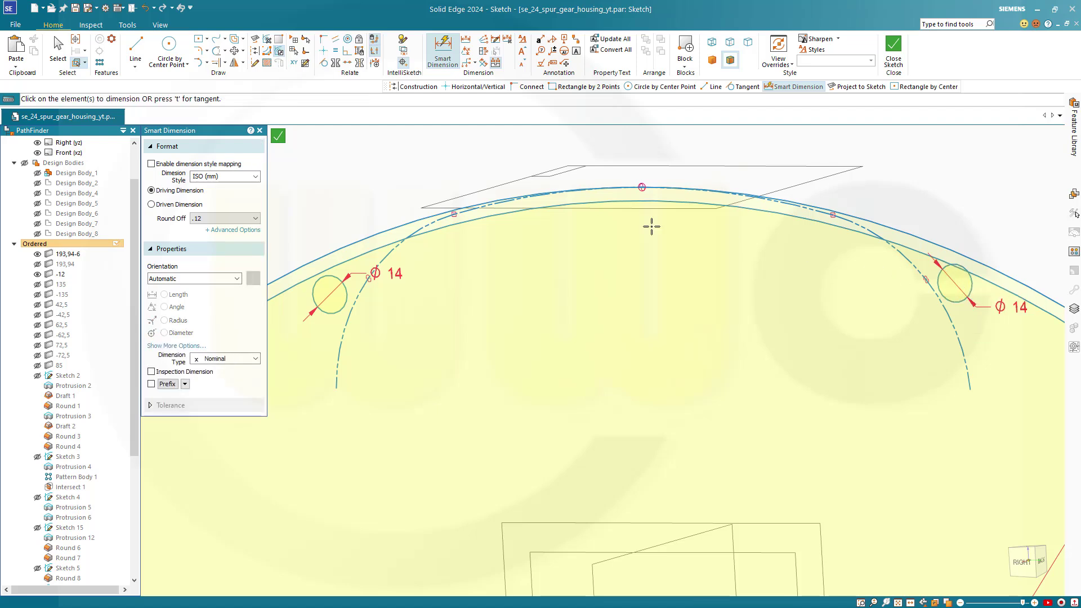
{"action": "key", "text": "Escape"}
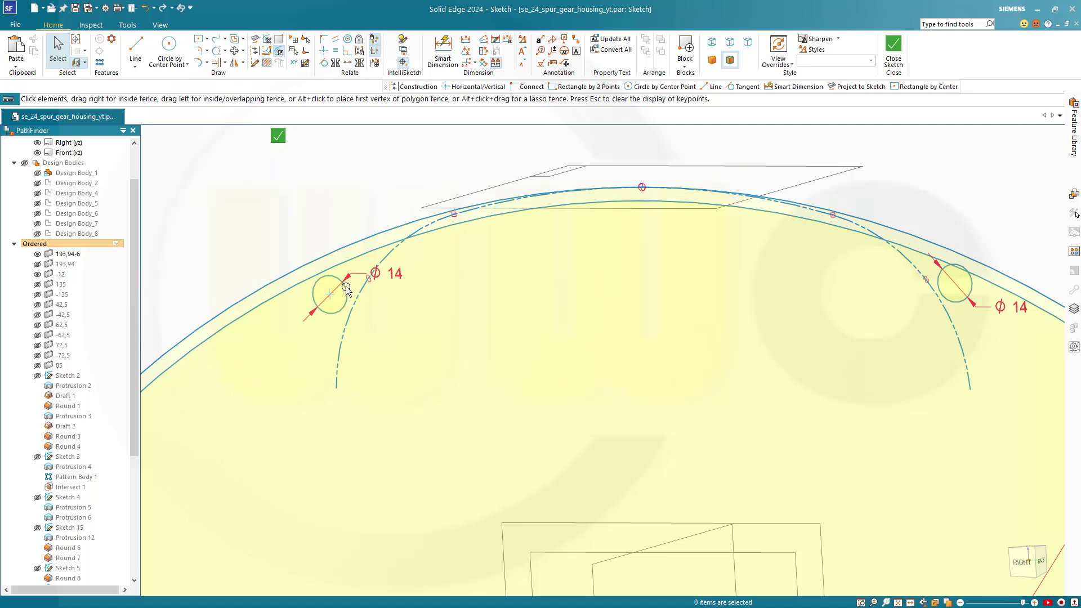
- Convert both 14 mm circles to construction geometry
{"action": "left_click", "coordinate": [347, 289]}
{"action": "left_click", "coordinate": [255, 50]}
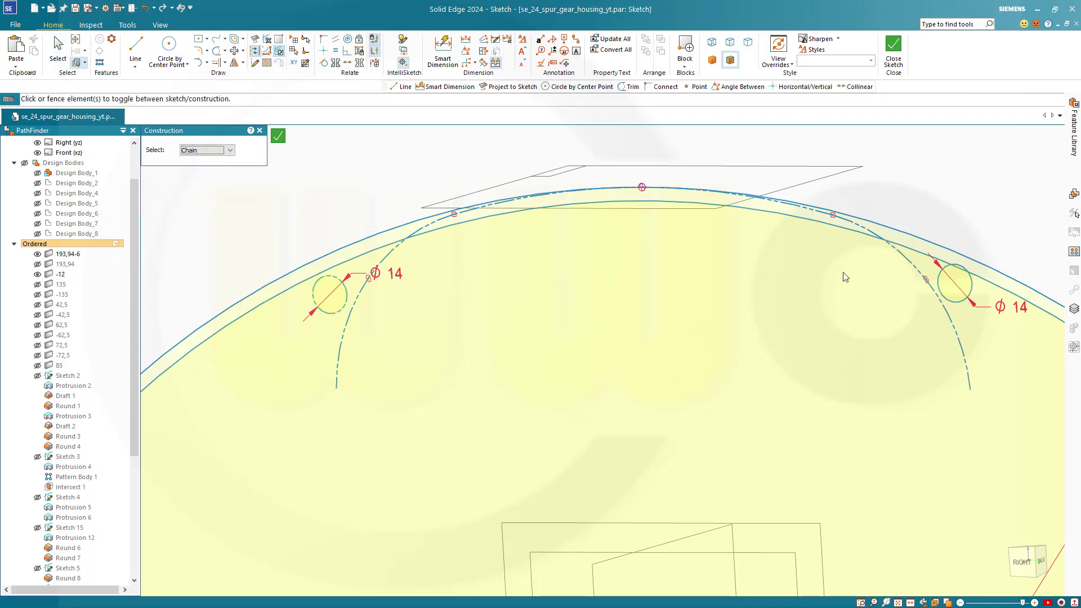
{"action": "key", "text": "Escape"}
{"action": "left_click", "coordinate": [956, 300]}
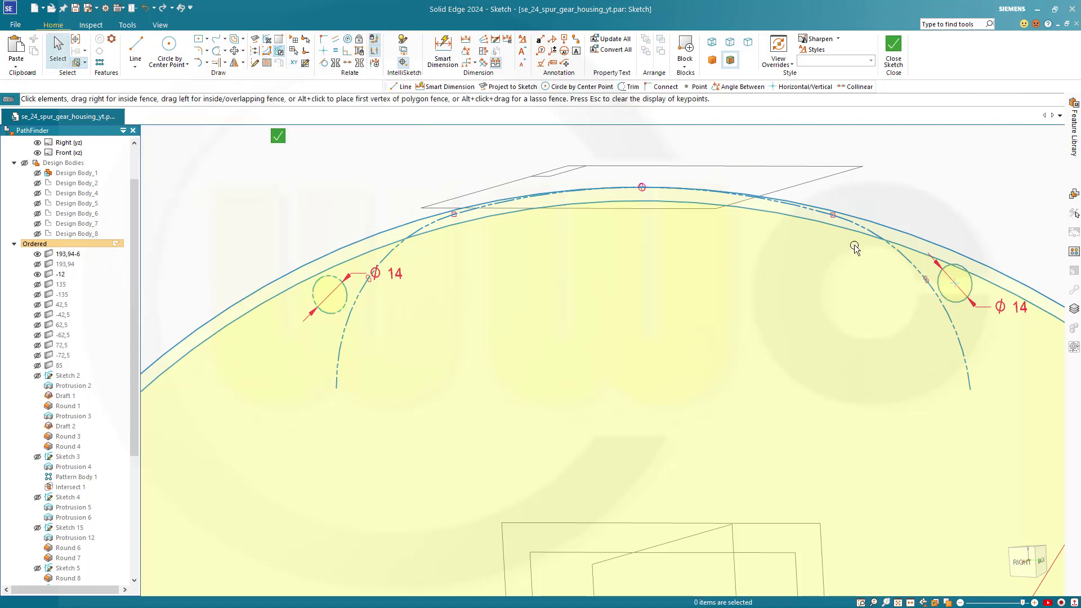
{"action": "left_click", "coordinate": [255, 51]}
{"action": "key", "text": "Escape"}
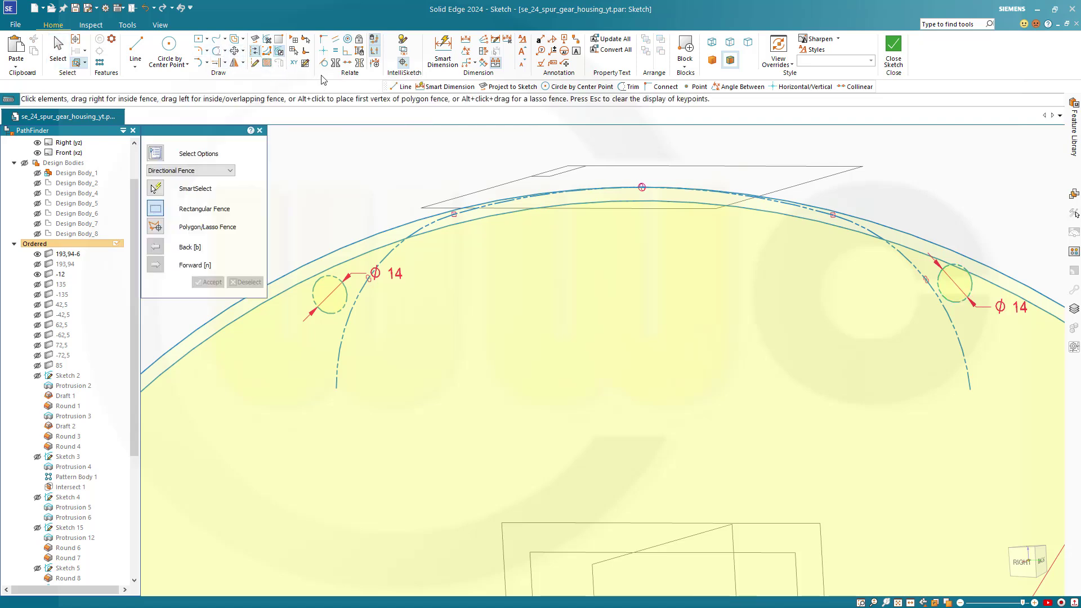
- Make each 14 mm construction circle tangent to the adjacent projected contour arc and to the 690 mm circle
{"action": "left_click", "coordinate": [323, 62]}
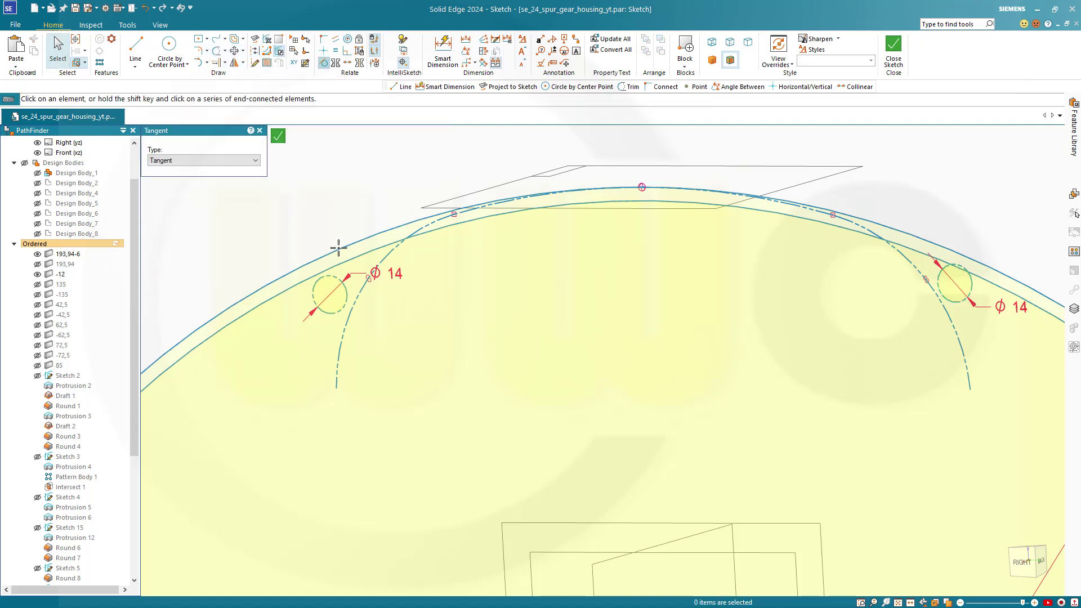
{"action": "left_click", "coordinate": [348, 313]}
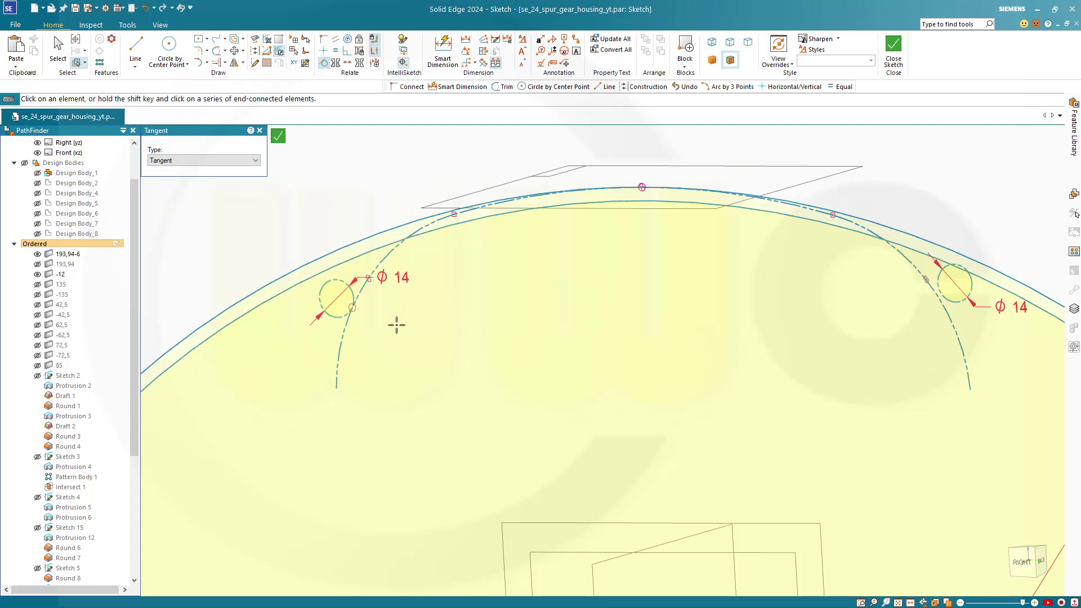
{"action": "left_click", "coordinate": [333, 279]}
{"action": "left_click", "coordinate": [332, 265]}
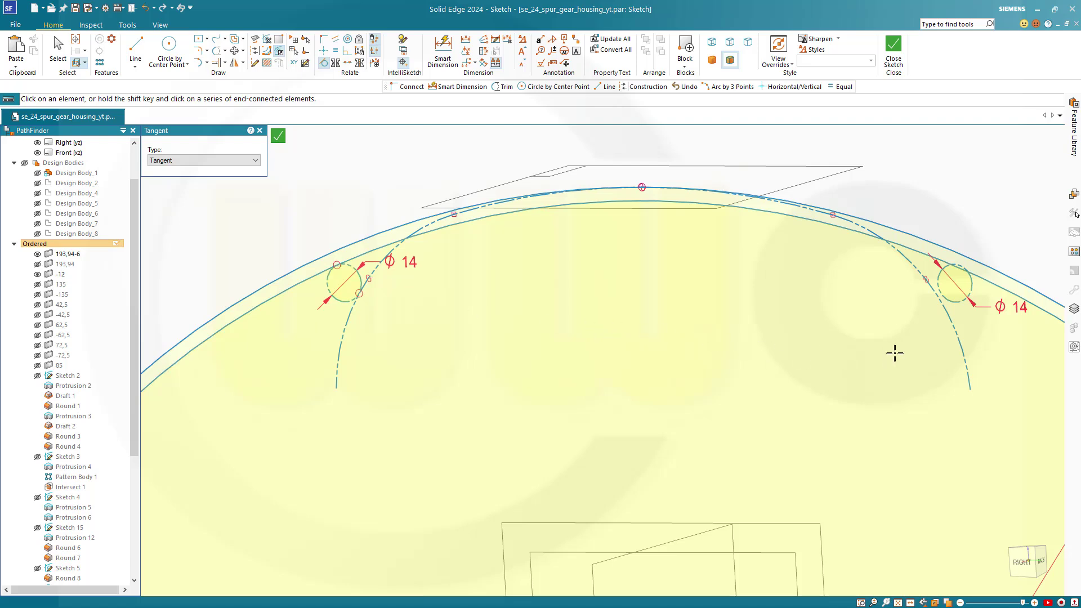
{"action": "left_click", "coordinate": [952, 302]}
{"action": "left_click", "coordinate": [969, 285]}
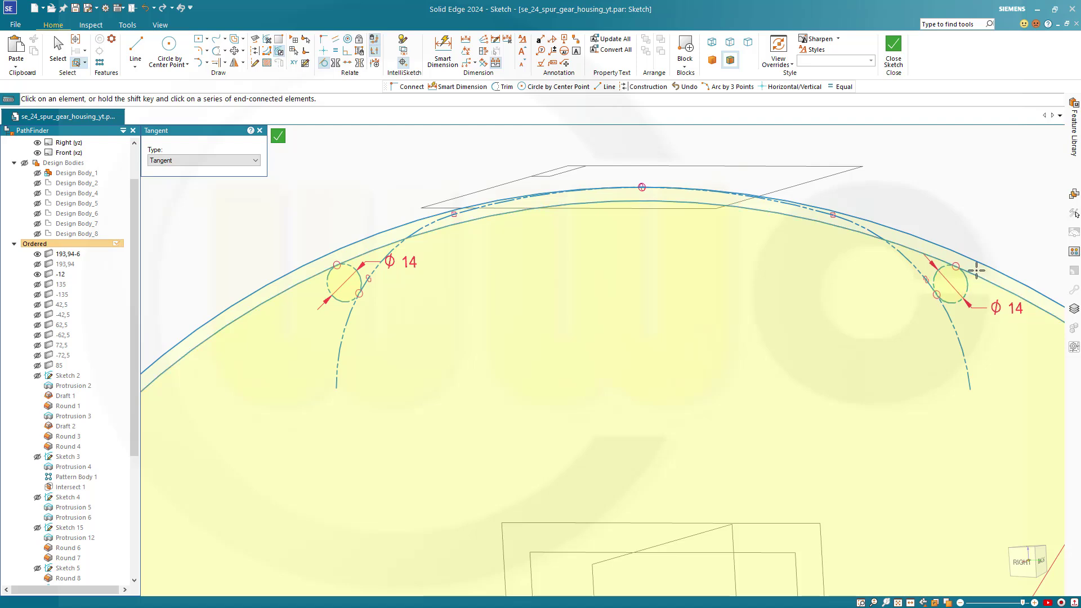
{"action": "left_click", "coordinate": [978, 269]}
{"action": "key", "text": "Escape"}
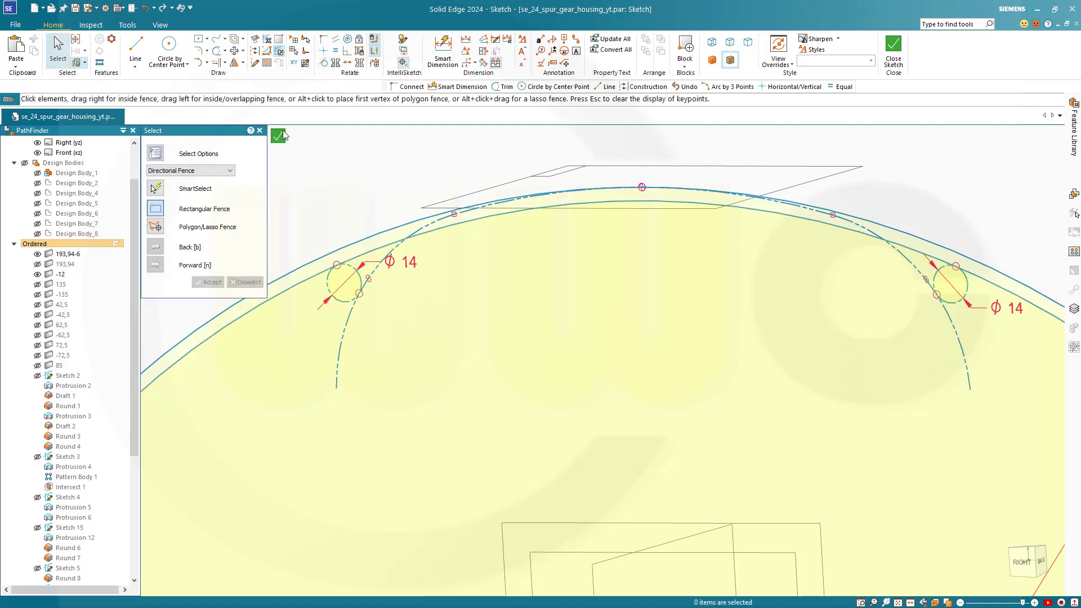
{"action": "left_click", "coordinate": [140, 56]}
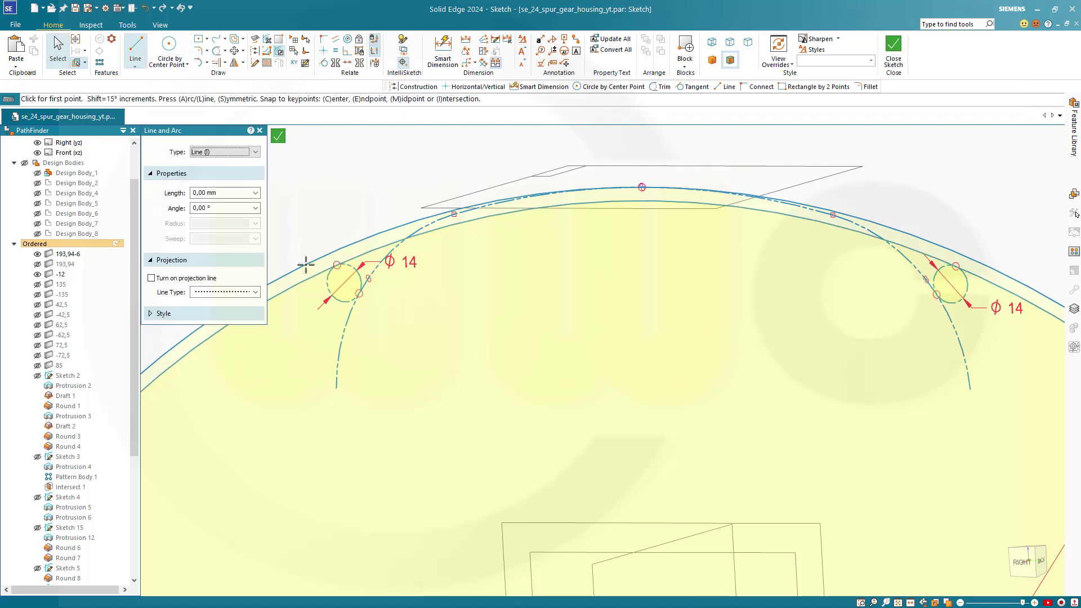
{"action": "scroll", "coordinate": [311, 272], "scroll_direction": "down", "scroll_amount": 1}
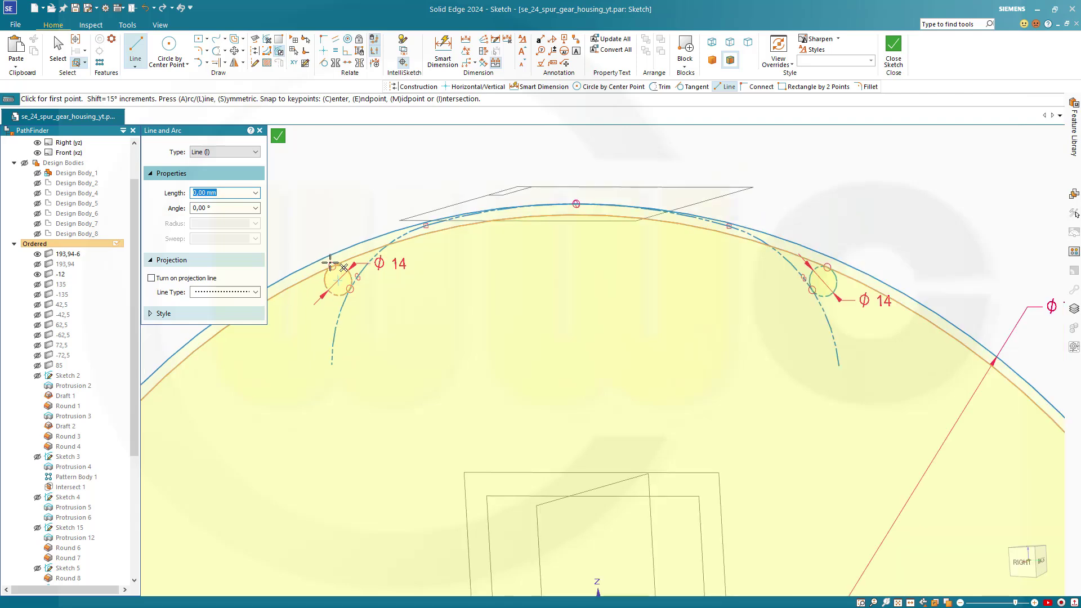
{"action": "key", "text": "Escape"}
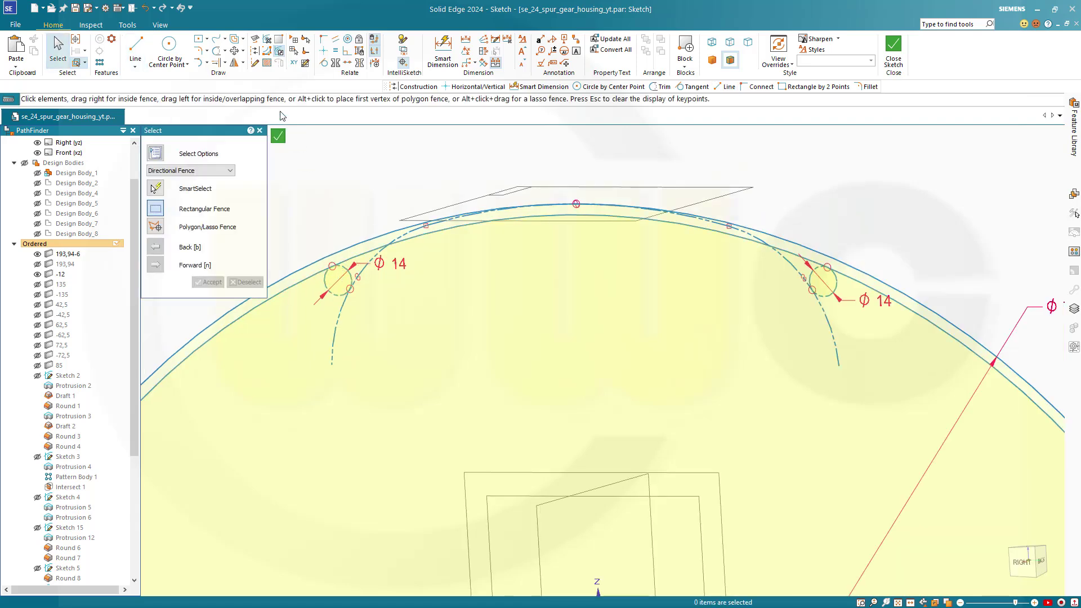
- Trim the 690 mm circle to the upper arc between its tangent points with the two 14 mm construction circles
{"action": "left_click", "coordinate": [216, 51]}
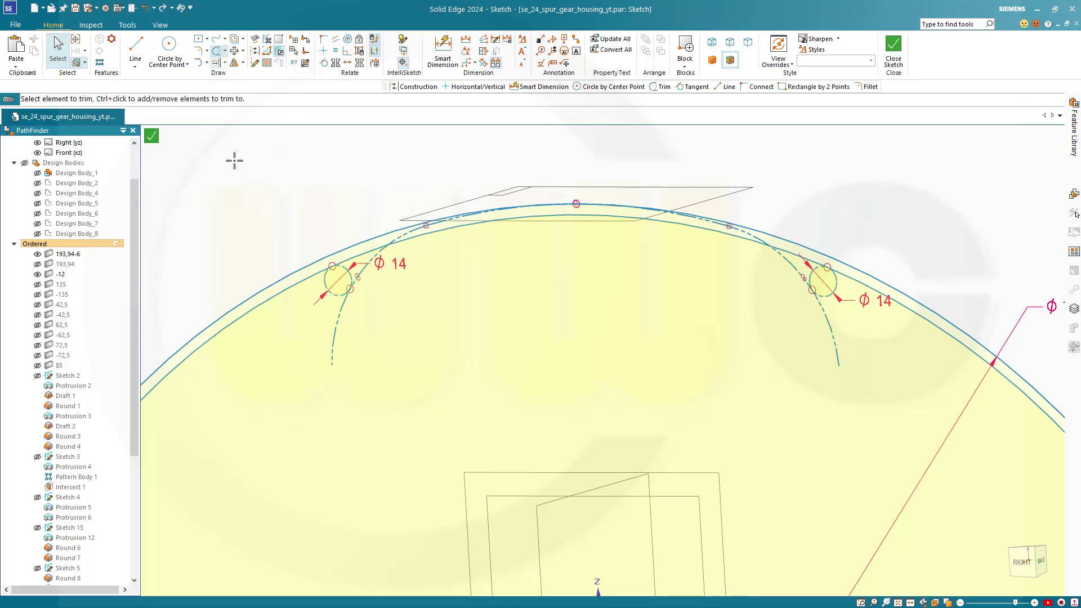
{"action": "left_click", "coordinate": [260, 306], "text": "ctrl"}
{"action": "left_click", "coordinate": [261, 301]}
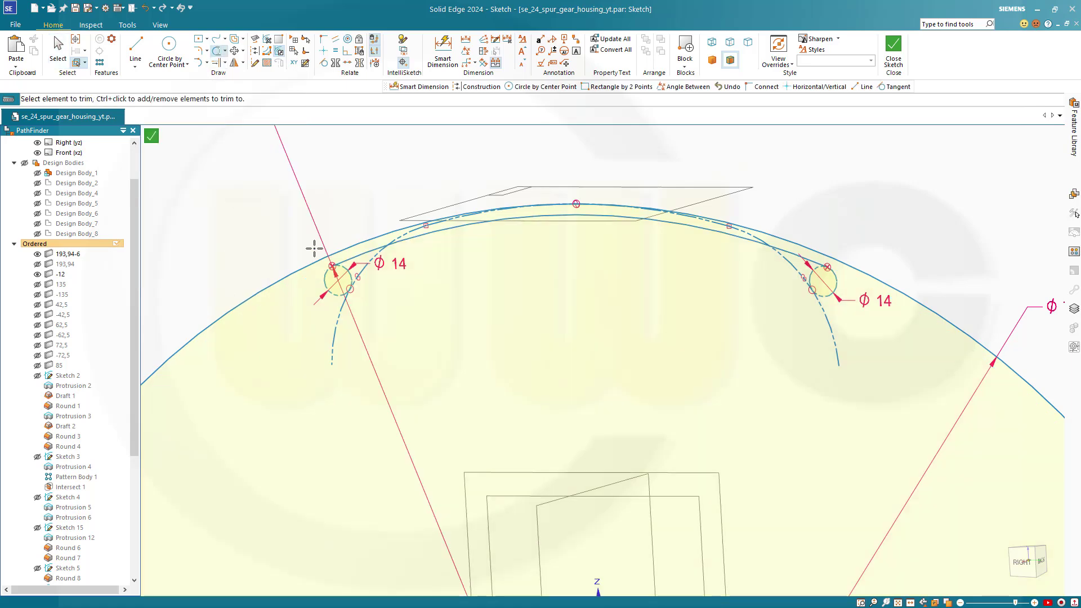
{"action": "key", "text": "Escape"}
- Draw a short line from each end of the trimmed 690 mm arc outward past the 700 mm circle
{"action": "key", "text": "l"}
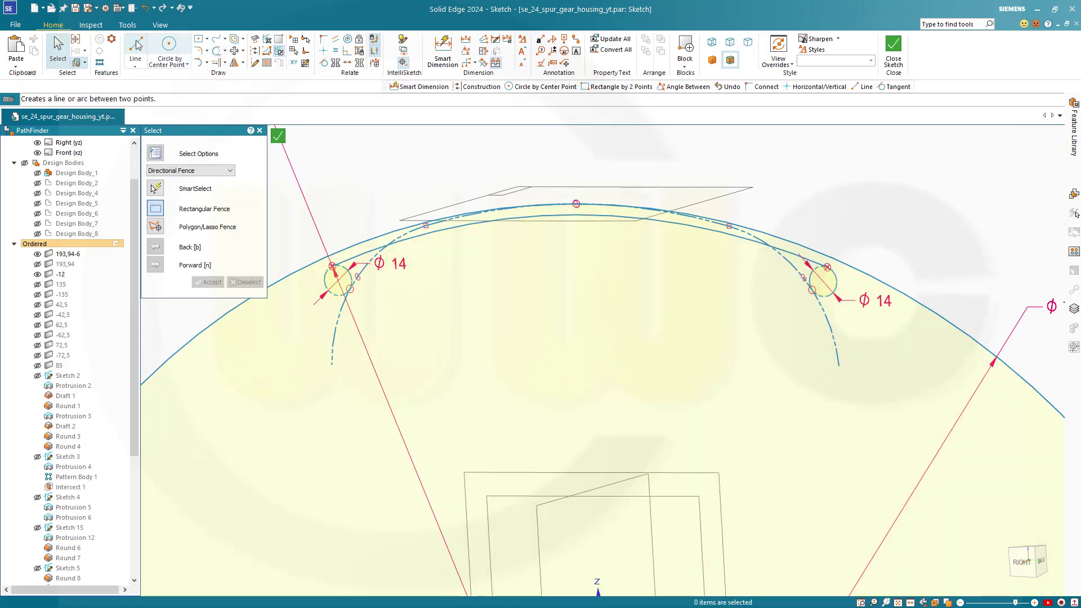
{"action": "left_click", "coordinate": [331, 266]}
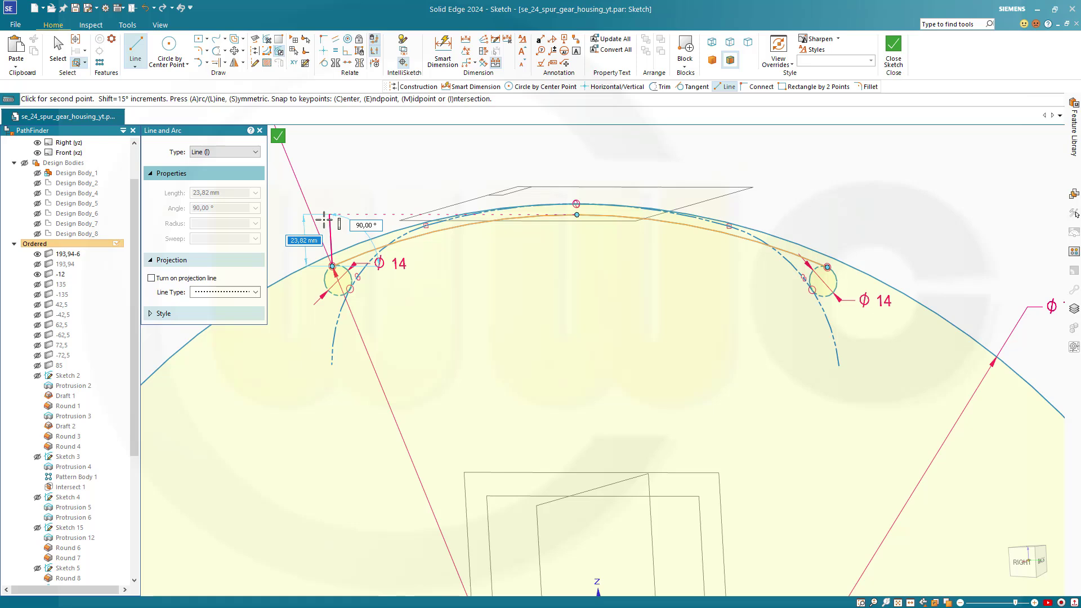
{"action": "left_click", "coordinate": [322, 222]}
{"action": "key", "text": "Escape"}
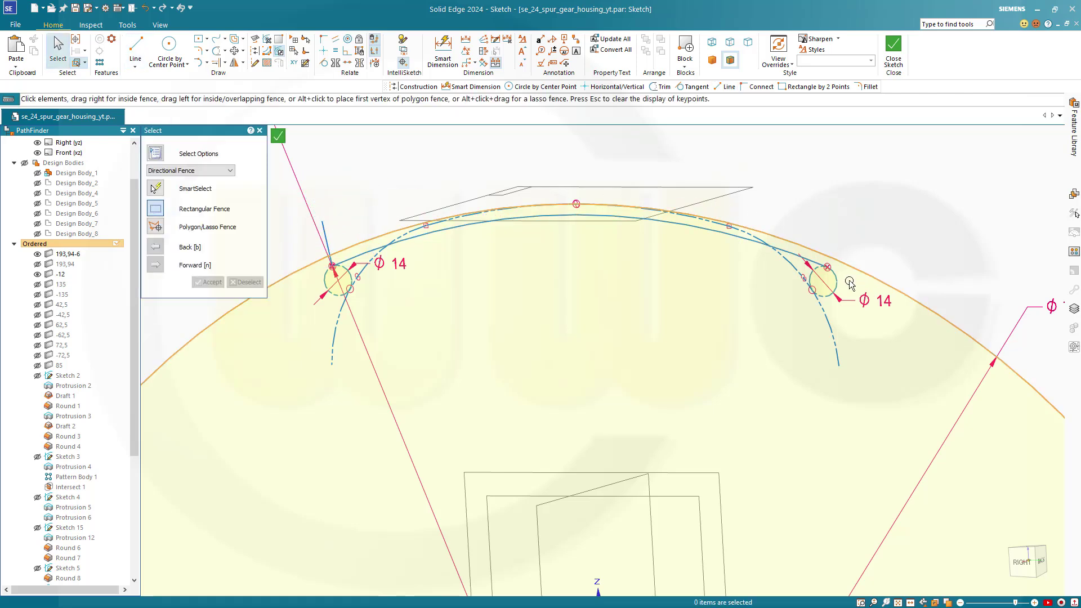
{"action": "left_click", "coordinate": [137, 48]}
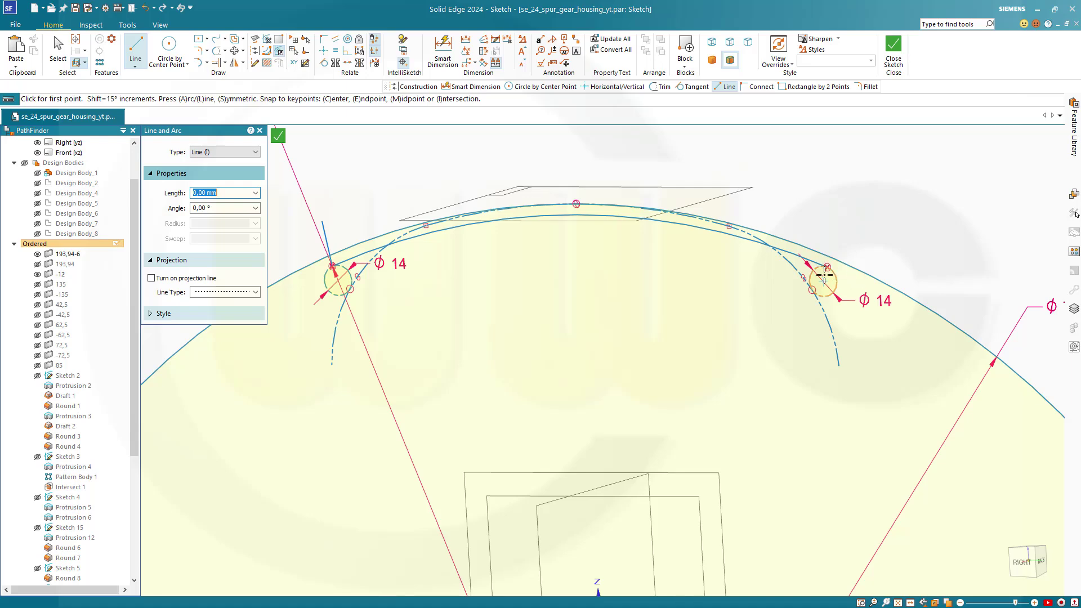
{"action": "scroll", "coordinate": [824, 275], "scroll_direction": "down", "scroll_amount": 4}
{"action": "scroll", "coordinate": [819, 270], "scroll_direction": "up", "scroll_amount": 6}
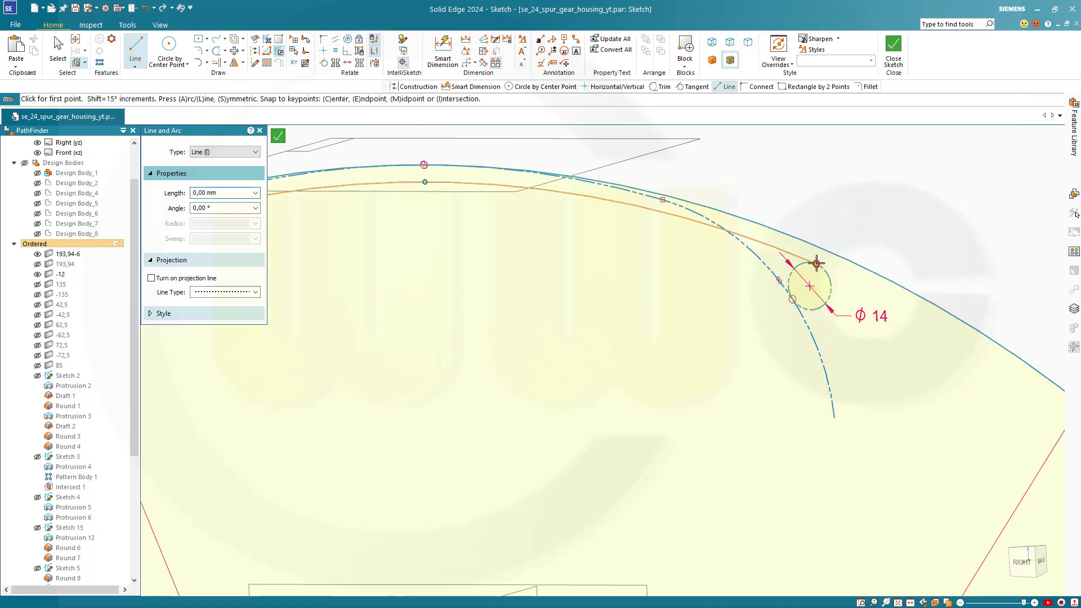
{"action": "left_click", "coordinate": [817, 263]}
{"action": "left_click", "coordinate": [849, 212]}
{"action": "key", "text": "Escape"}
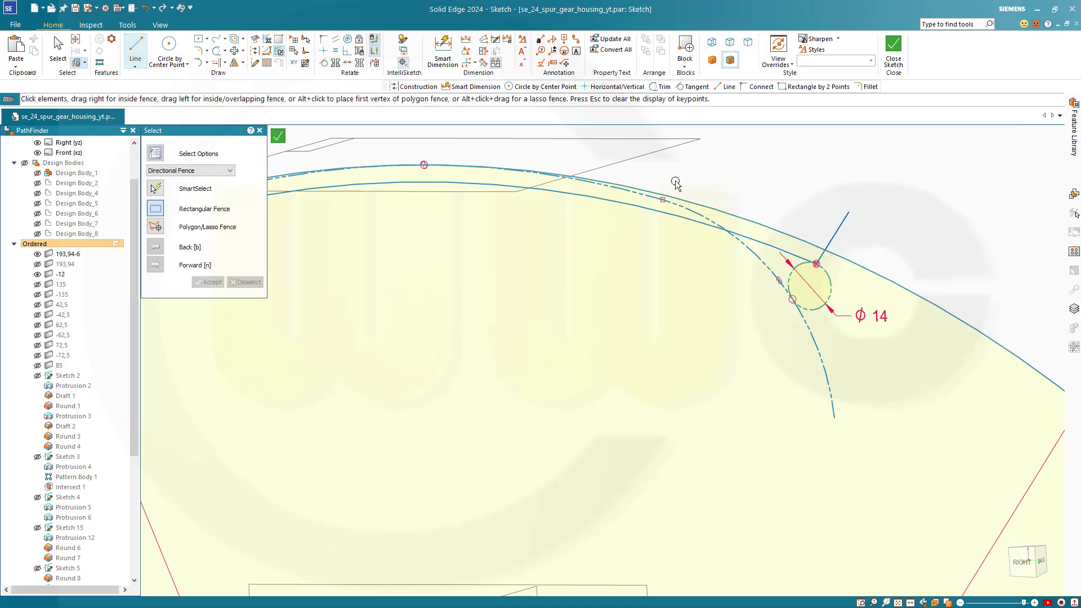
- Add a Connect relation aligning the short line at the arc's left end with the centre of its 14 mm circle
{"action": "scroll", "coordinate": [707, 295], "scroll_direction": "down", "scroll_amount": 4}
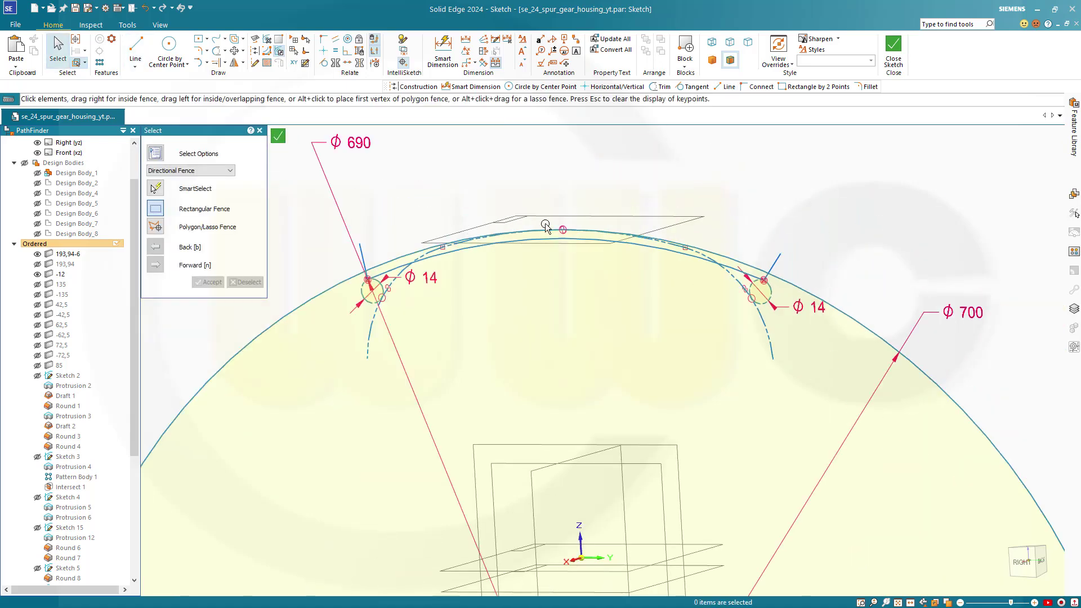
{"action": "left_click", "coordinate": [325, 45]}
{"action": "scroll", "coordinate": [360, 317], "scroll_direction": "up", "scroll_amount": 3}
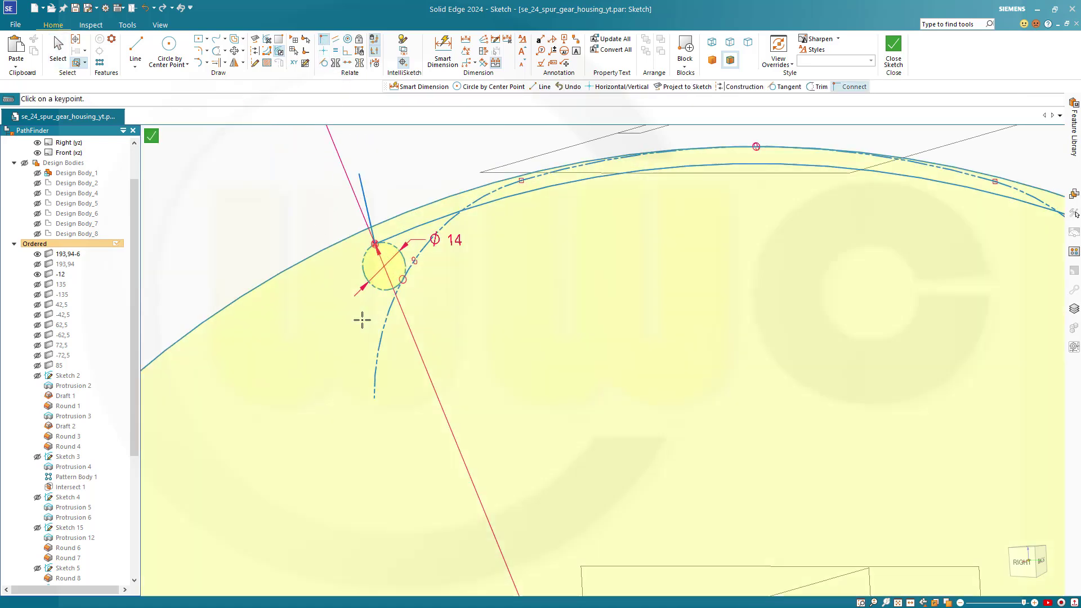
{"action": "left_click", "coordinate": [384, 266]}
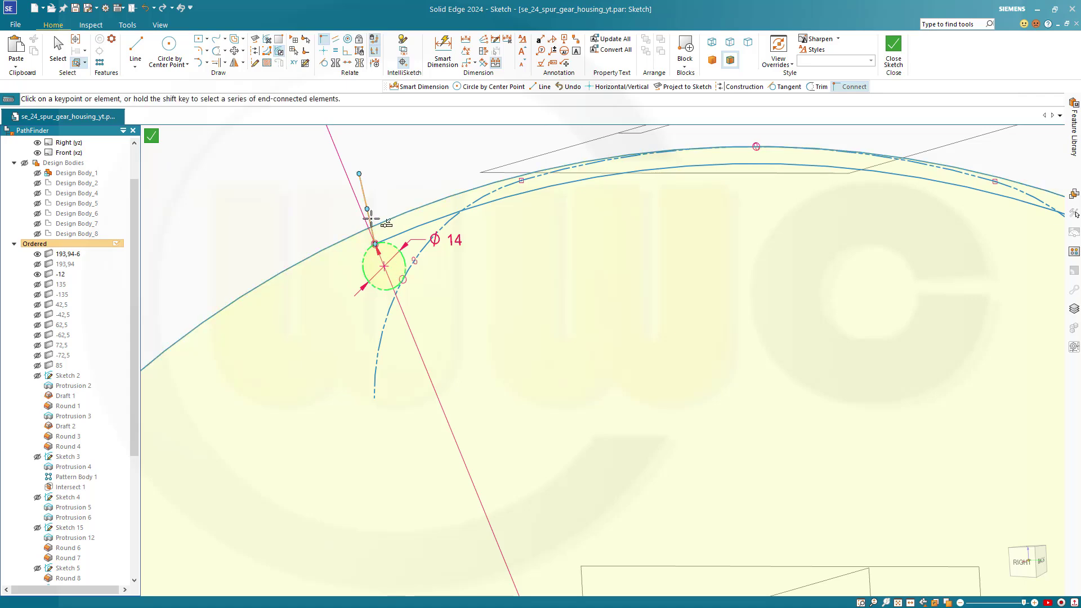
{"action": "left_click", "coordinate": [371, 219]}
{"action": "scroll", "coordinate": [774, 280], "scroll_direction": "up", "scroll_amount": 1}
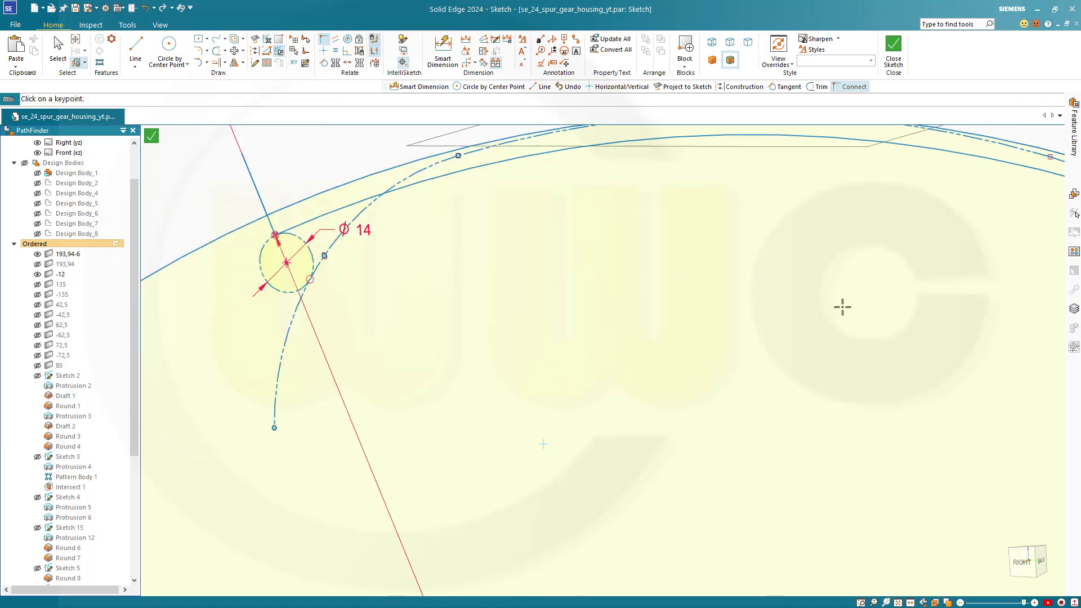
- Try to connect the right-hand 14 mm construction circle to the short line at the arc's right end
{"action": "scroll", "coordinate": [843, 307], "scroll_direction": "down", "scroll_amount": 3}
{"action": "scroll", "coordinate": [1037, 287], "scroll_direction": "up", "scroll_amount": 3}
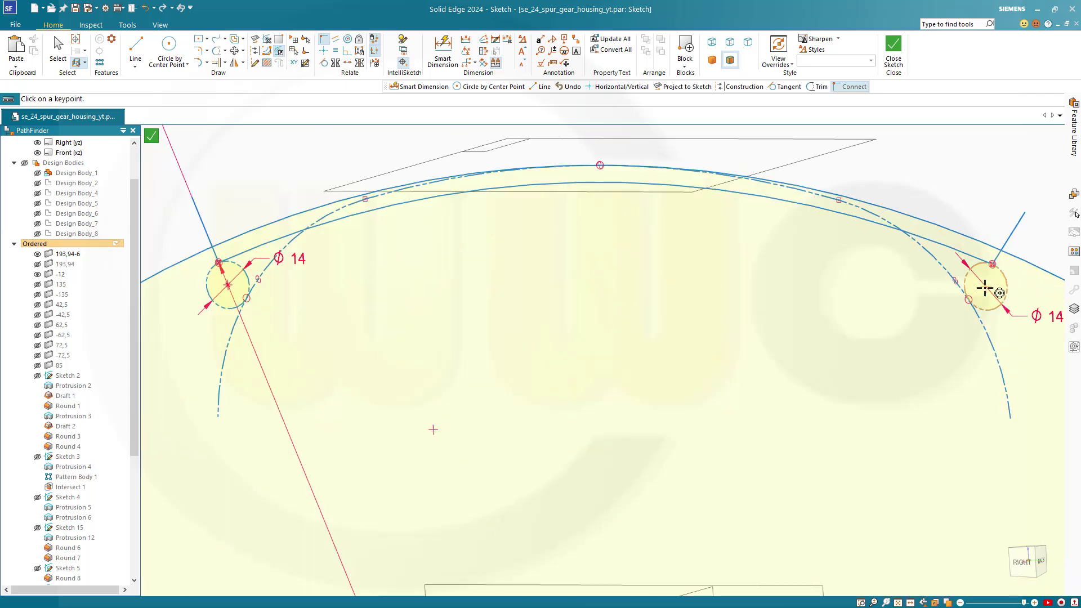
{"action": "left_click", "coordinate": [986, 289]}
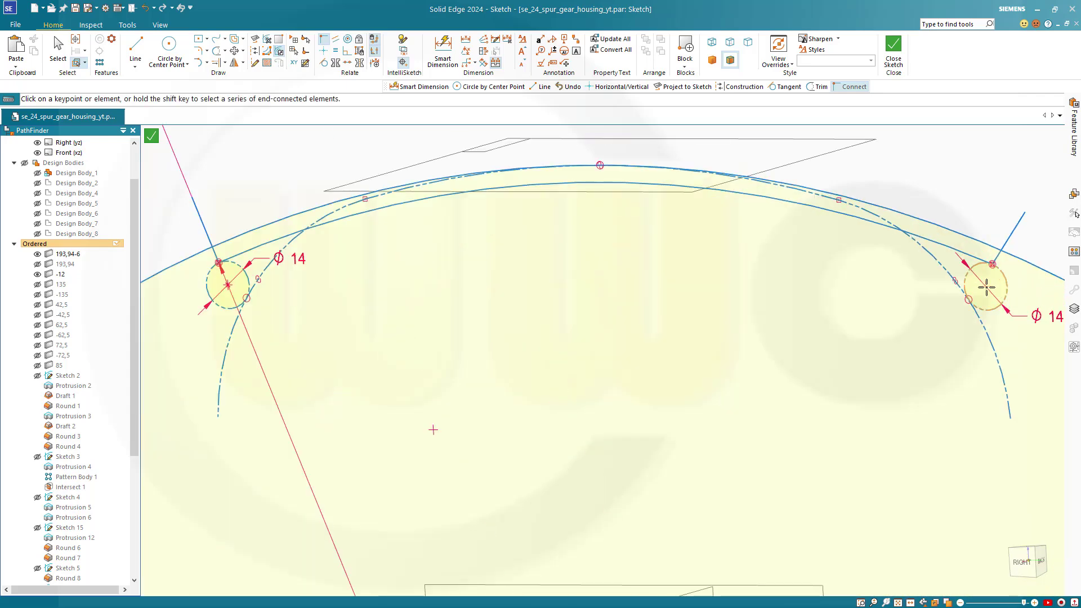
{"action": "left_click", "coordinate": [1002, 246]}
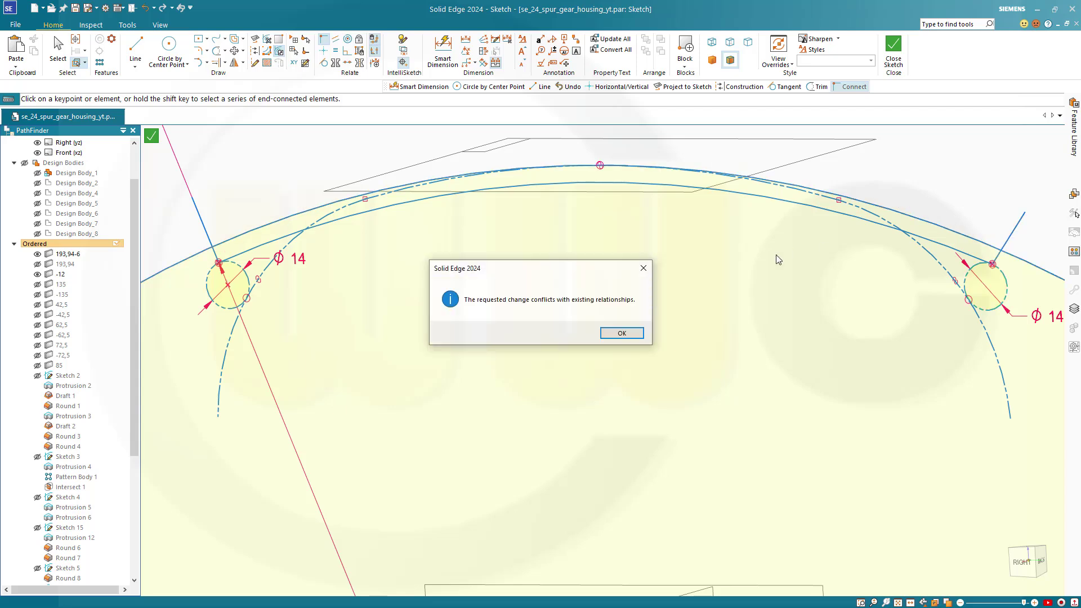
{"action": "left_click", "coordinate": [622, 332]}
{"action": "left_click", "coordinate": [58, 49]}
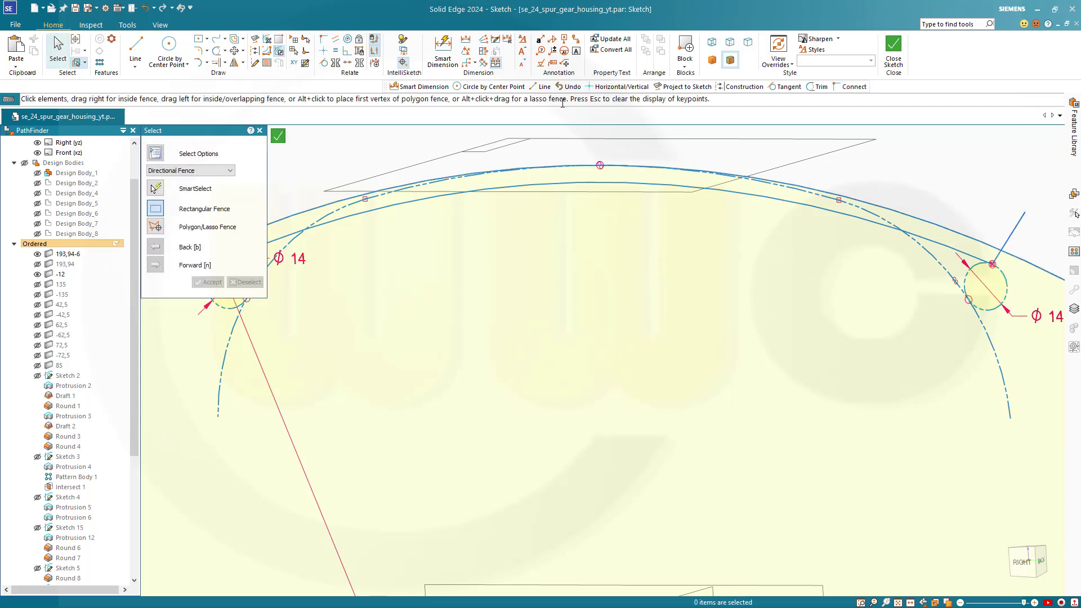
- Add a Connect relation aligning the short line at the arc's right end with the centre of its 14 mm circle
{"action": "left_click", "coordinate": [322, 43]}
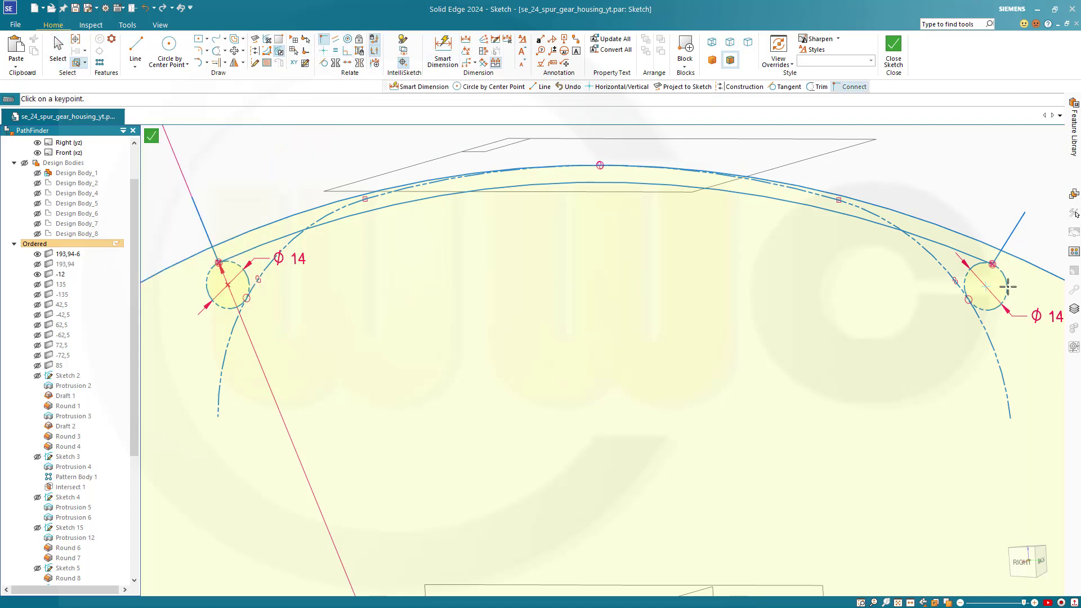
{"action": "left_click", "coordinate": [986, 288]}
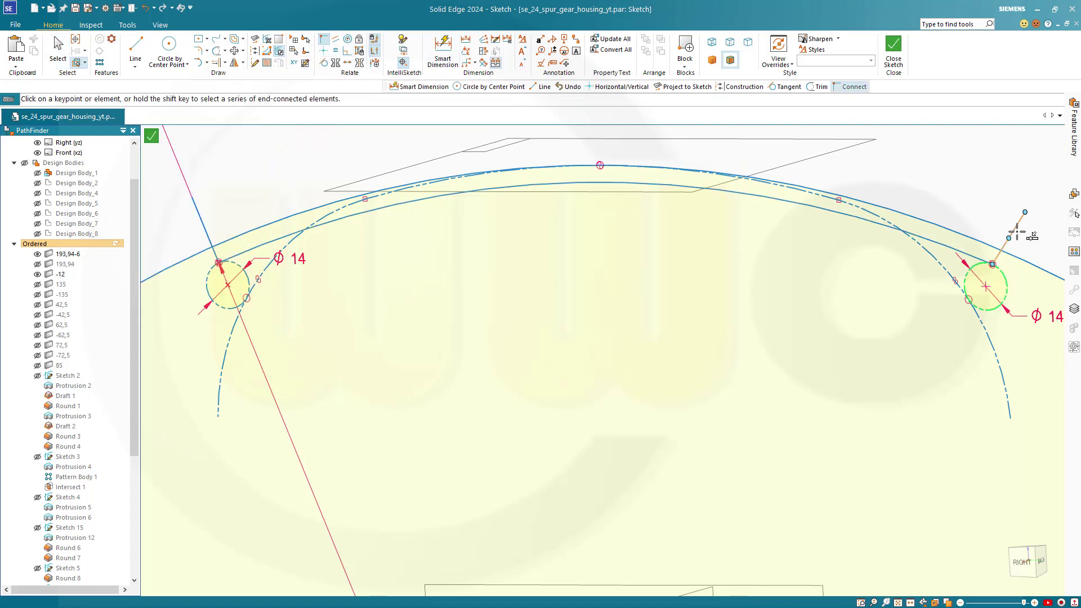
{"action": "left_click", "coordinate": [1016, 230]}
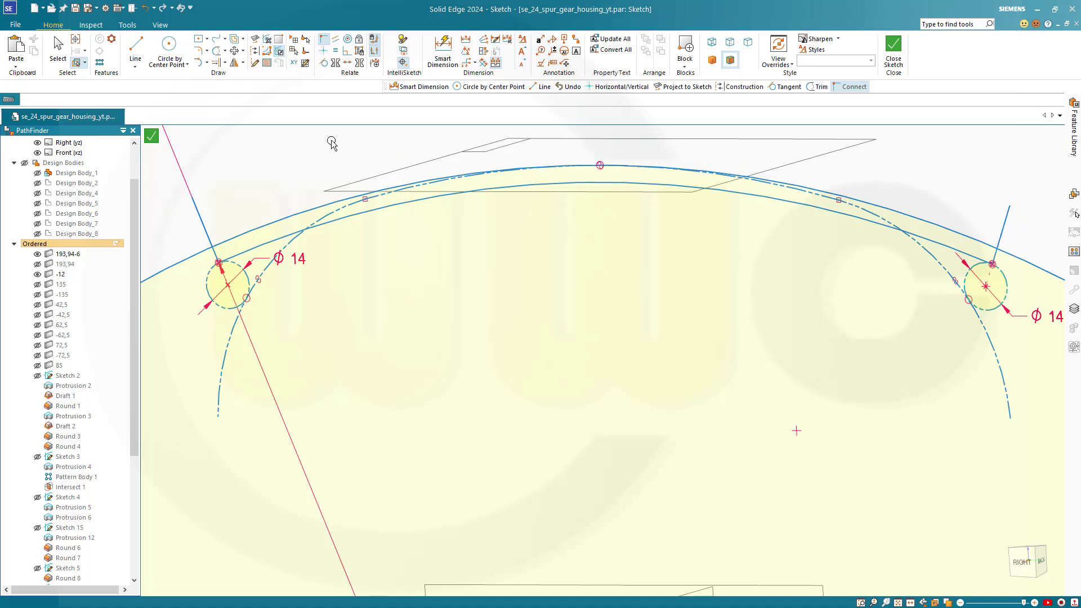
{"action": "key", "text": "Escape"}
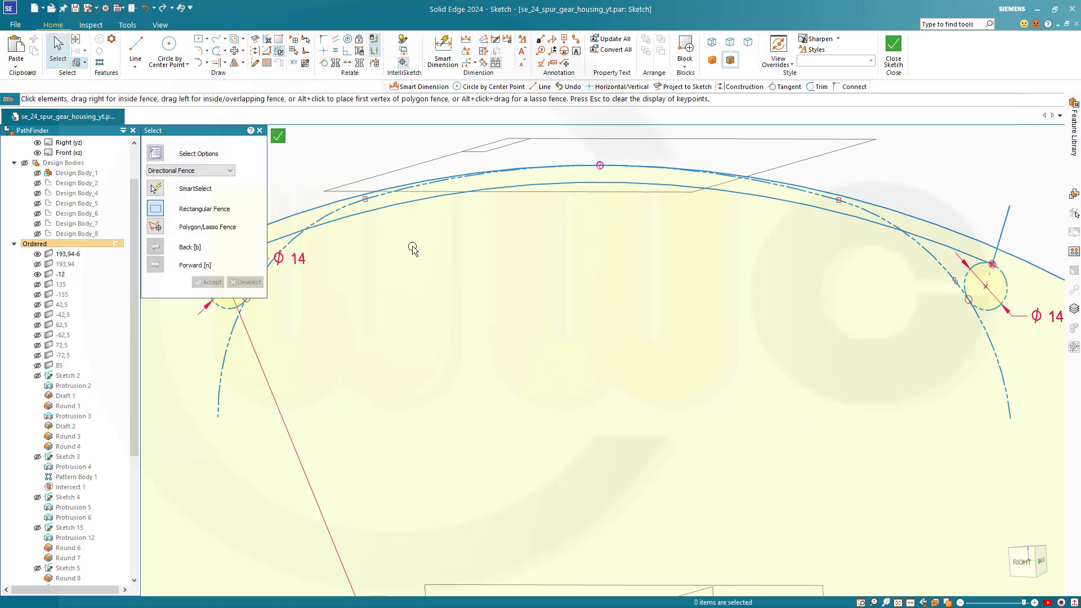
- Trim the line overhangs and the 700 mm circle outside the two lines to leave a closed arc band, and finish the sketch
{"action": "scroll", "coordinate": [460, 247], "scroll_direction": "down", "scroll_amount": 3}
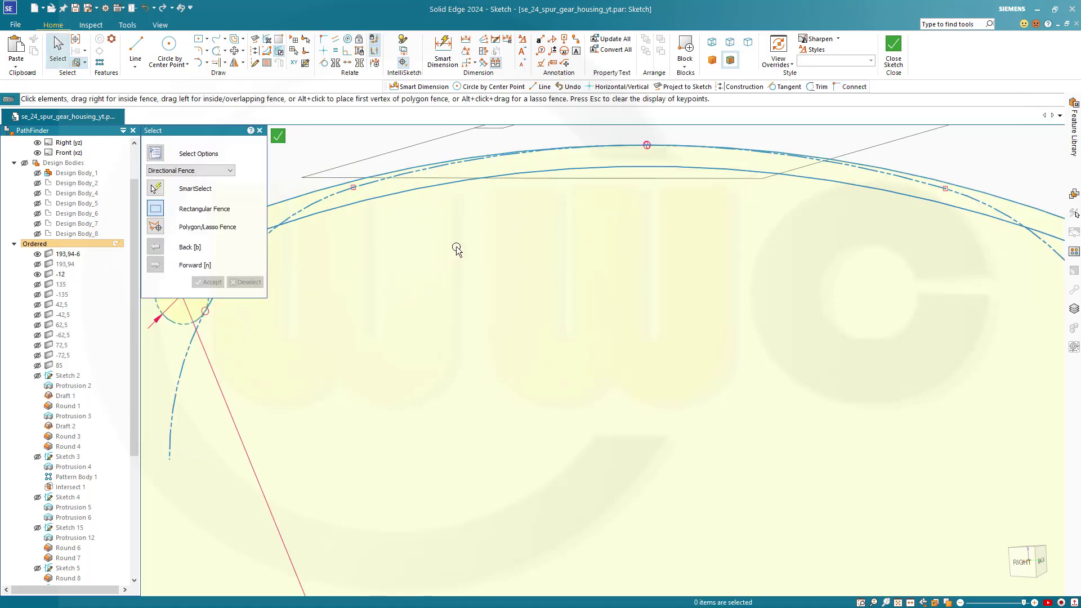
{"action": "left_click", "coordinate": [218, 52]}
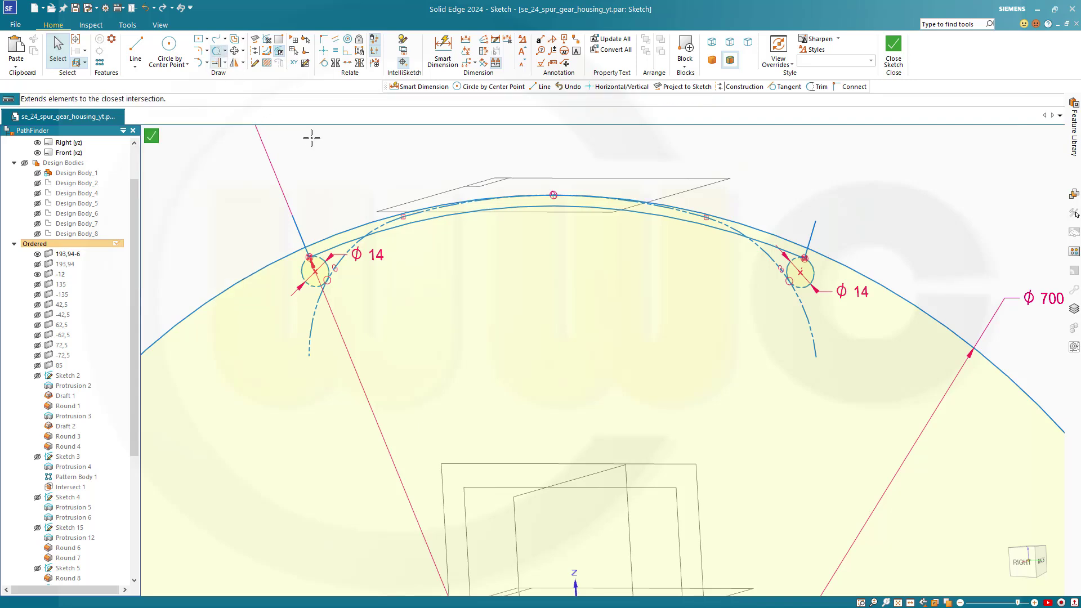
{"action": "left_click", "coordinate": [299, 230]}
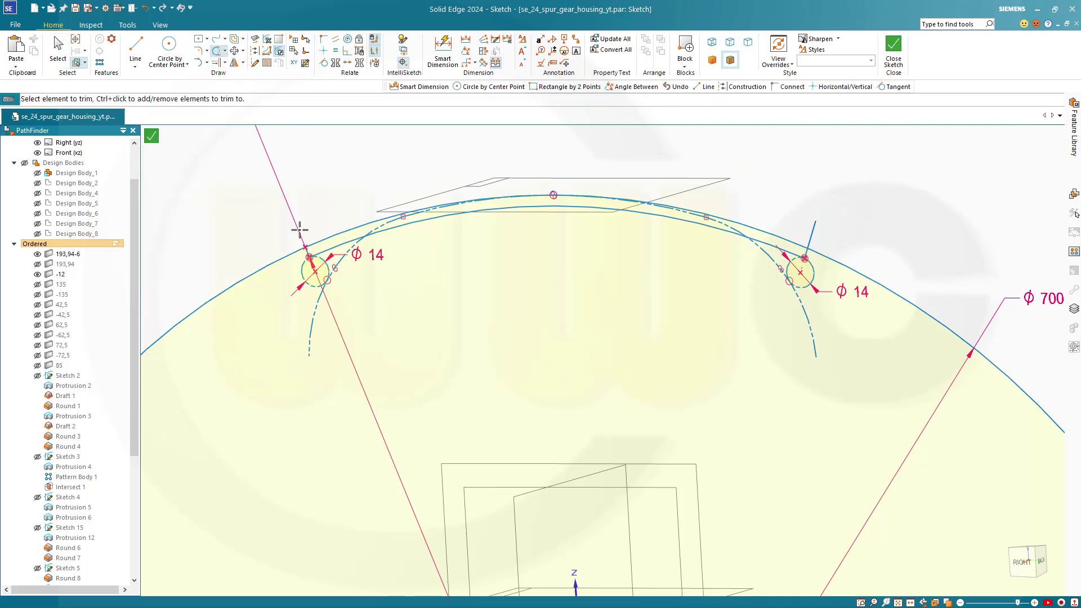
{"action": "left_click", "coordinate": [817, 229]}
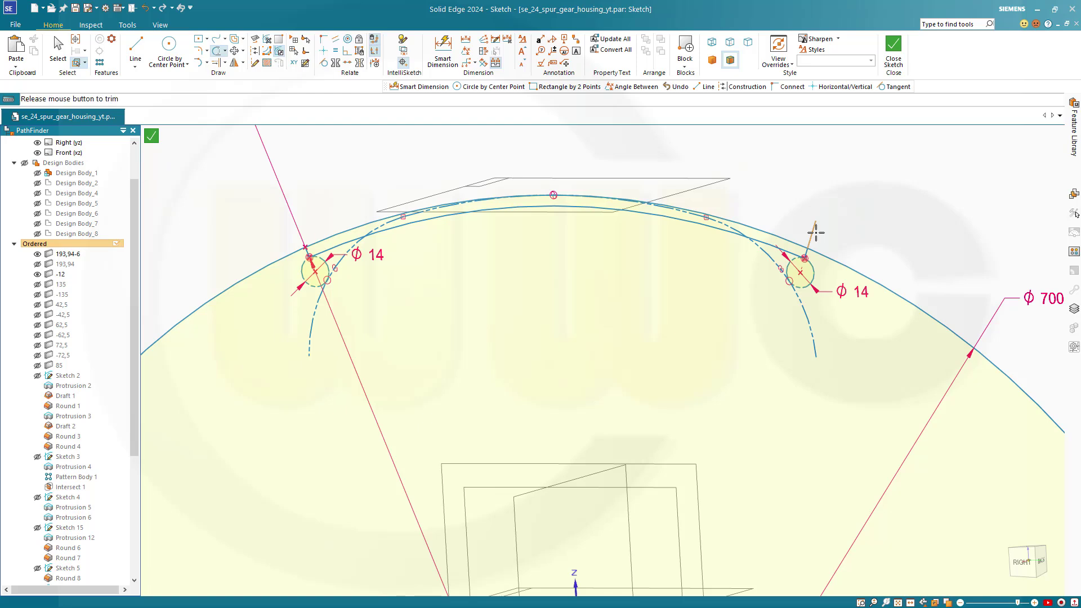
{"action": "left_click", "coordinate": [850, 265]}
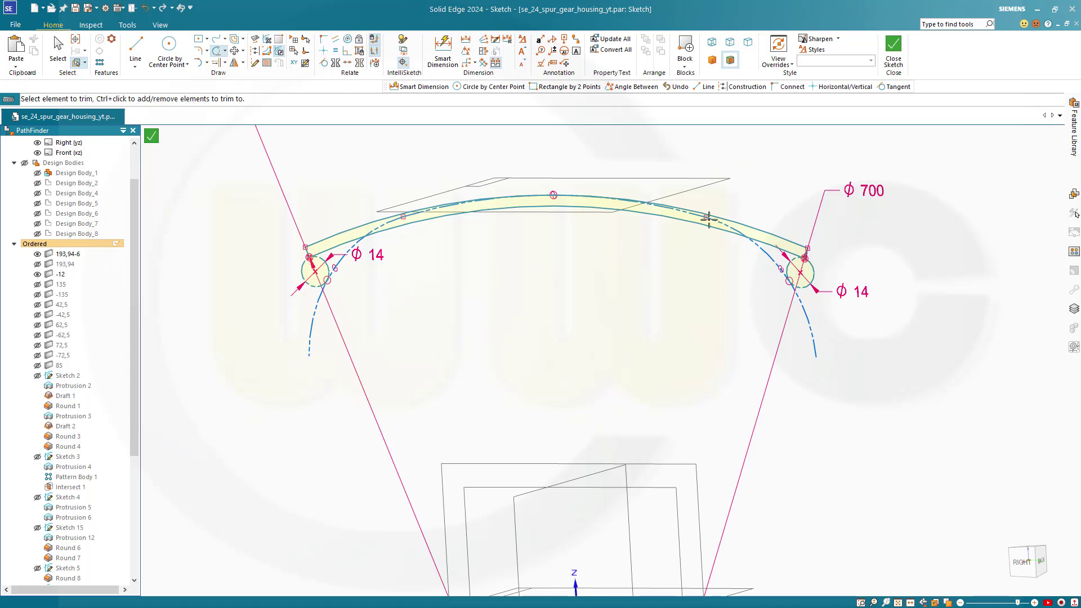
{"action": "left_click", "coordinate": [901, 64]}
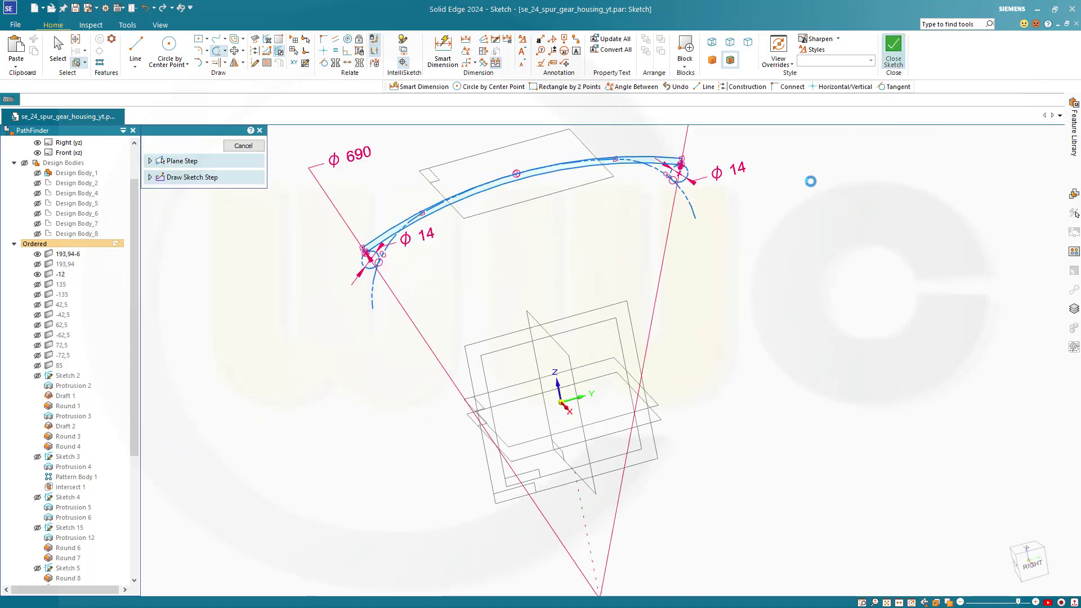
{"action": "left_click", "coordinate": [243, 147]}
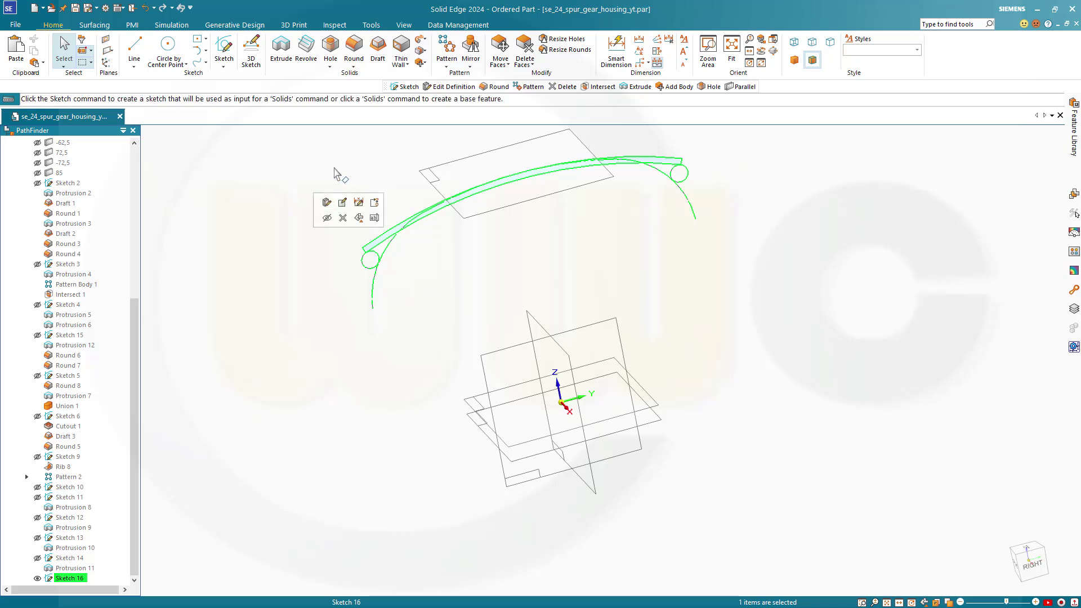
- Extrude the closed arc band of Sketch 16 with a symmetric finite extent
{"action": "scroll", "coordinate": [337, 174], "scroll_direction": "up", "scroll_amount": 2}
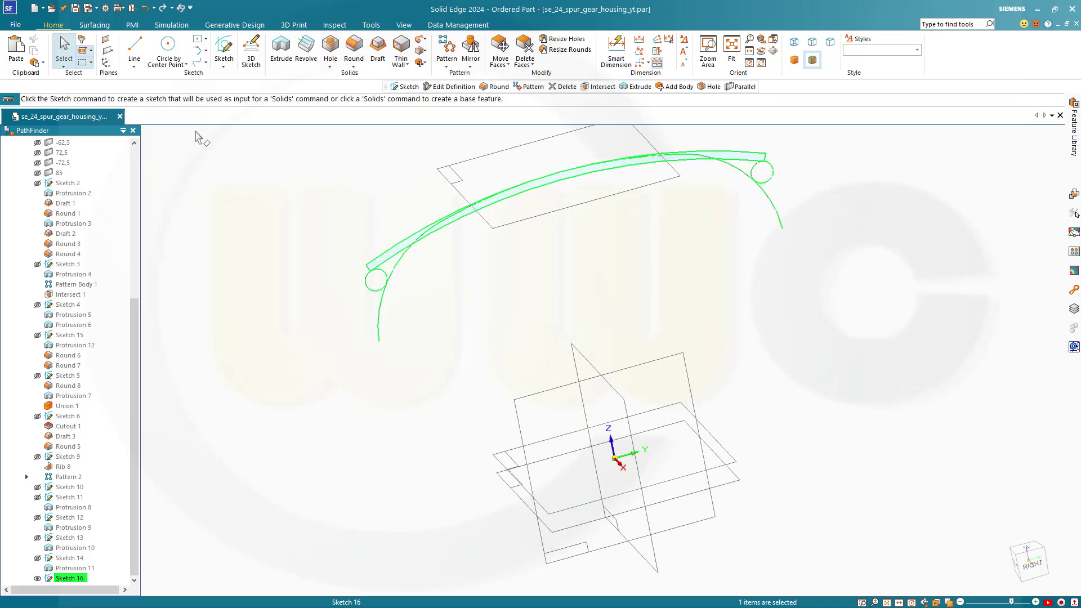
{"action": "left_click", "coordinate": [282, 52]}
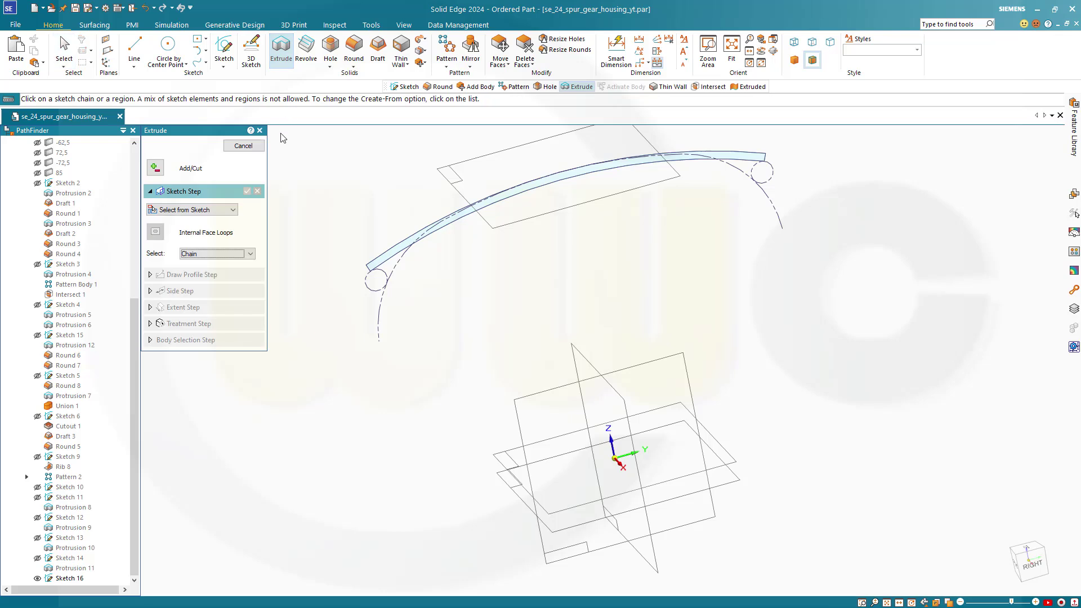
{"action": "left_click", "coordinate": [383, 259]}
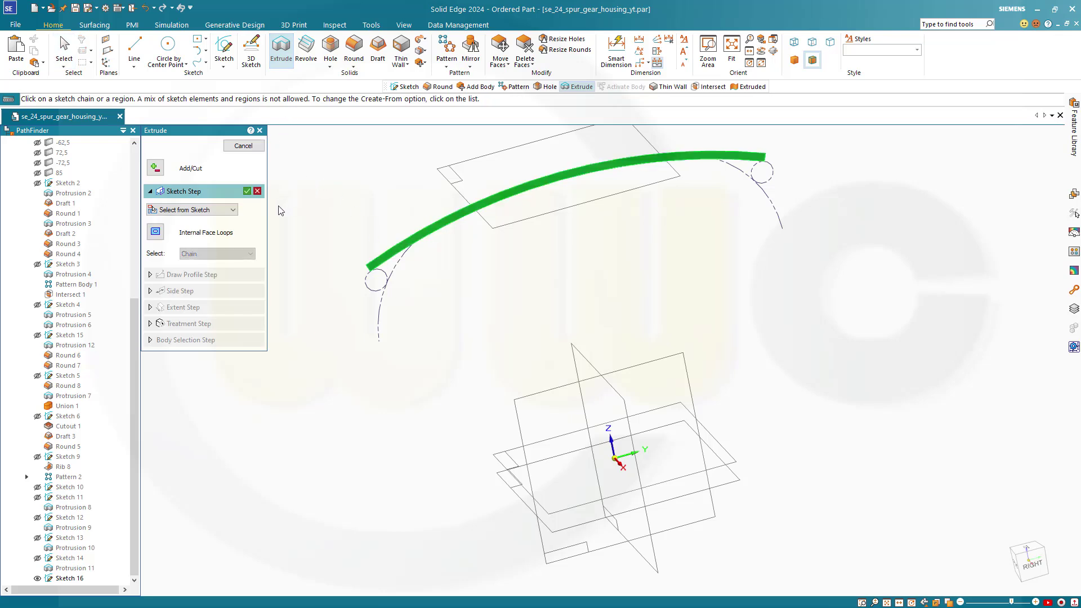
{"action": "left_click", "coordinate": [247, 191]}
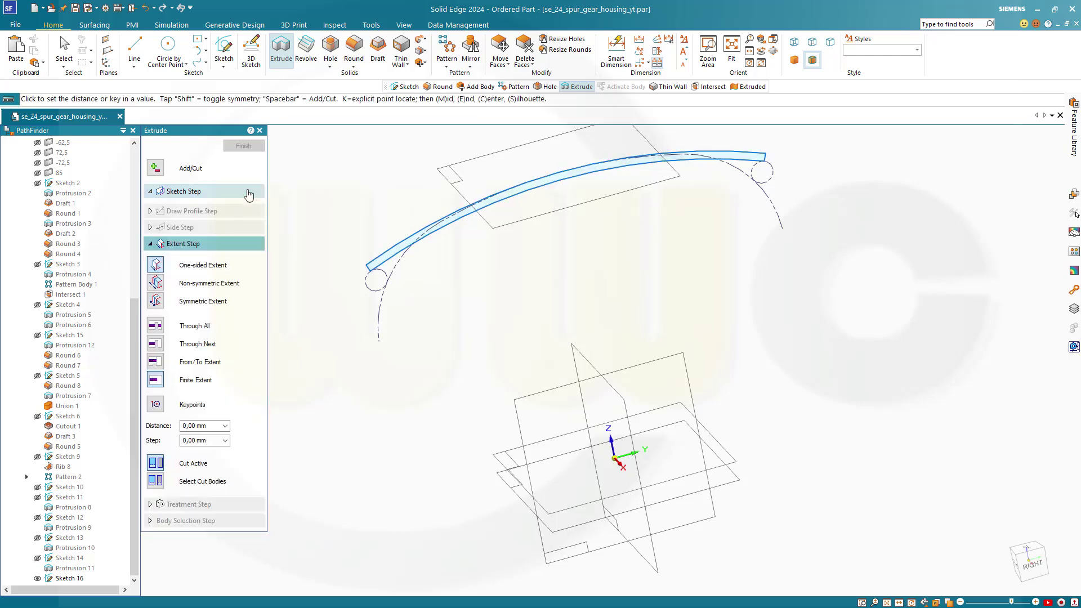
{"action": "left_click", "coordinate": [156, 301]}
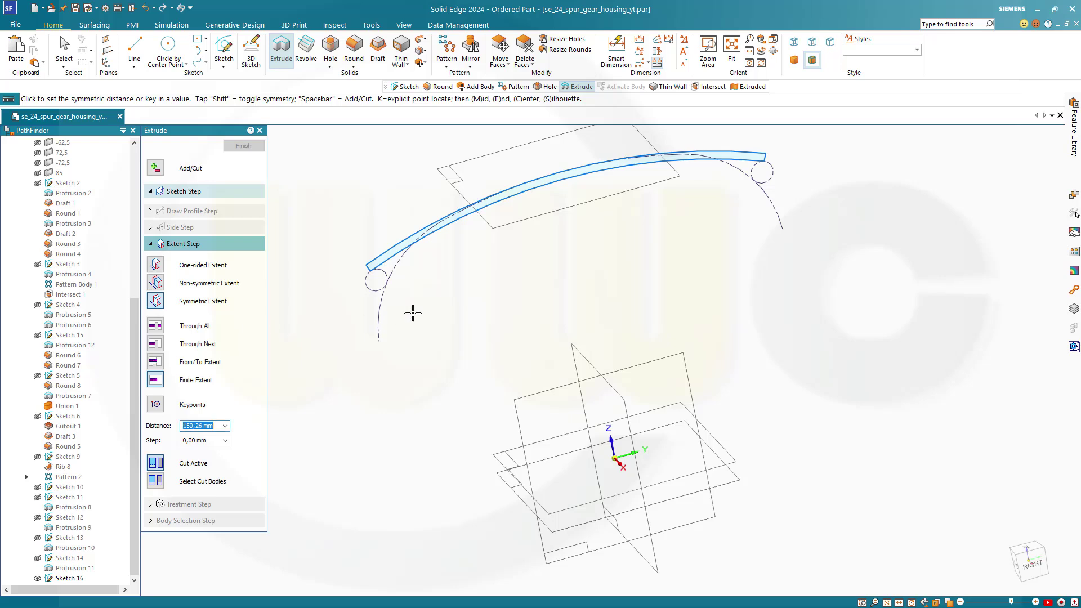
{"action": "left_click", "coordinate": [212, 426]}
{"action": "key", "text": "Return"}
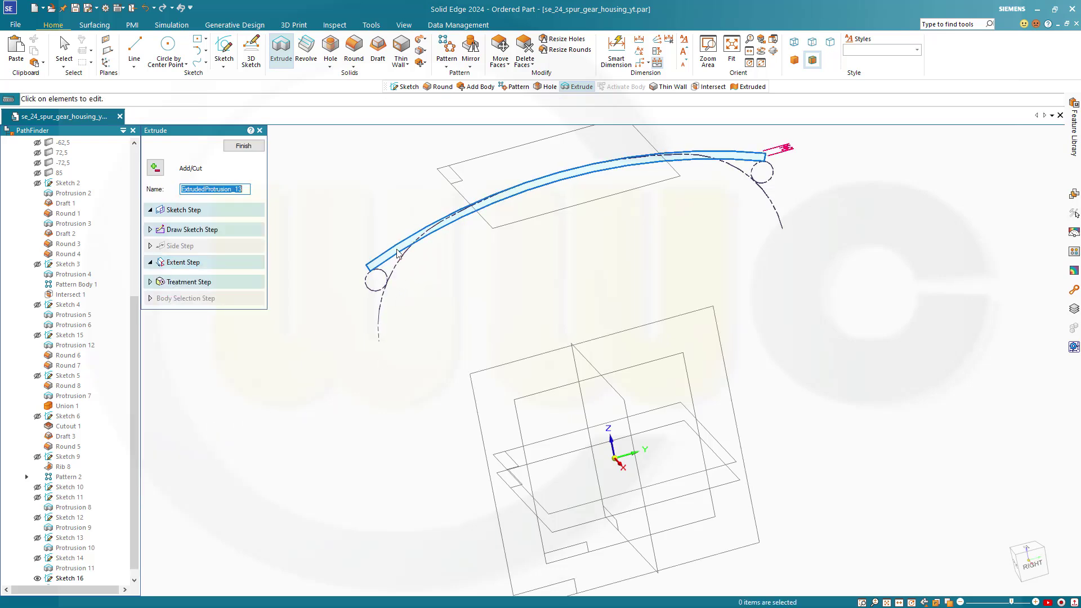
- Show Design Body_1 to check the arc band against the housing, and finish the extrusion
{"action": "left_click", "coordinate": [397, 254]}
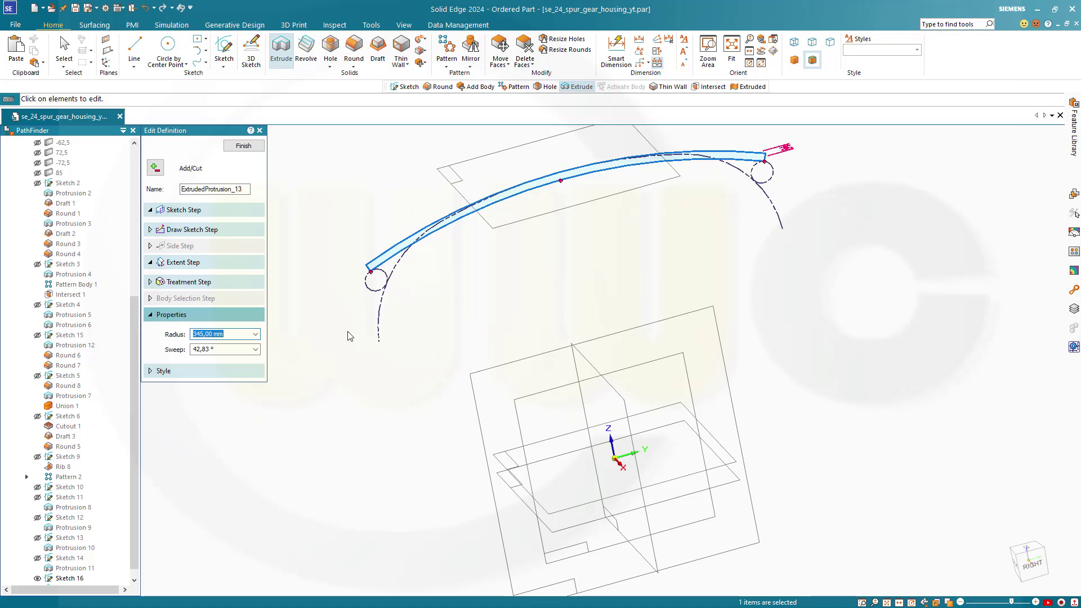
{"action": "middle_click_drag", "start_coordinate": [393, 330], "coordinate": [421, 337], "text": "shift"}
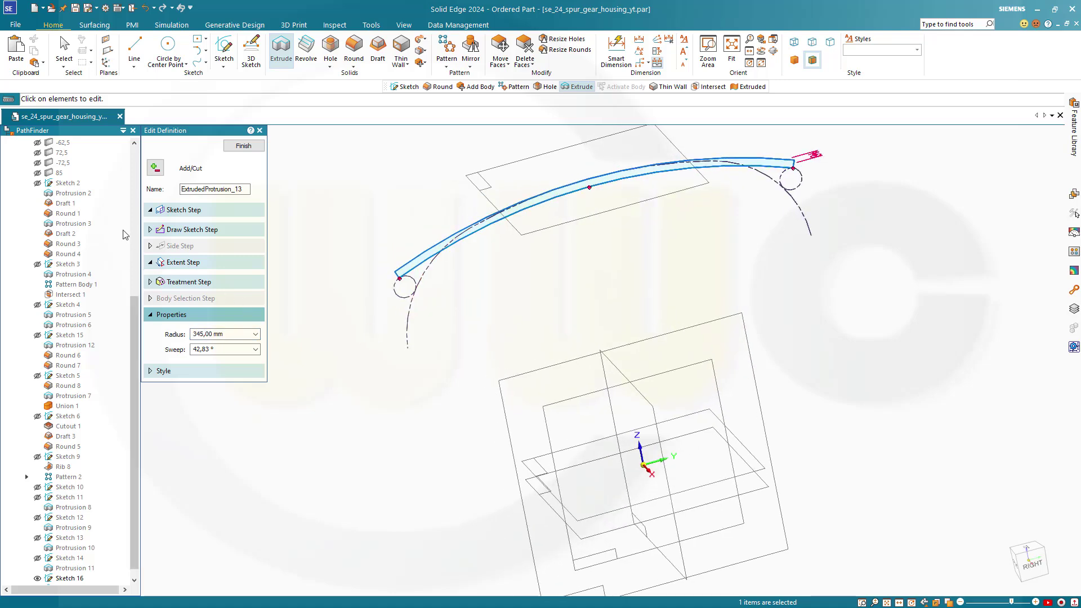
{"action": "scroll", "coordinate": [100, 188], "scroll_direction": "up", "scroll_amount": 2}
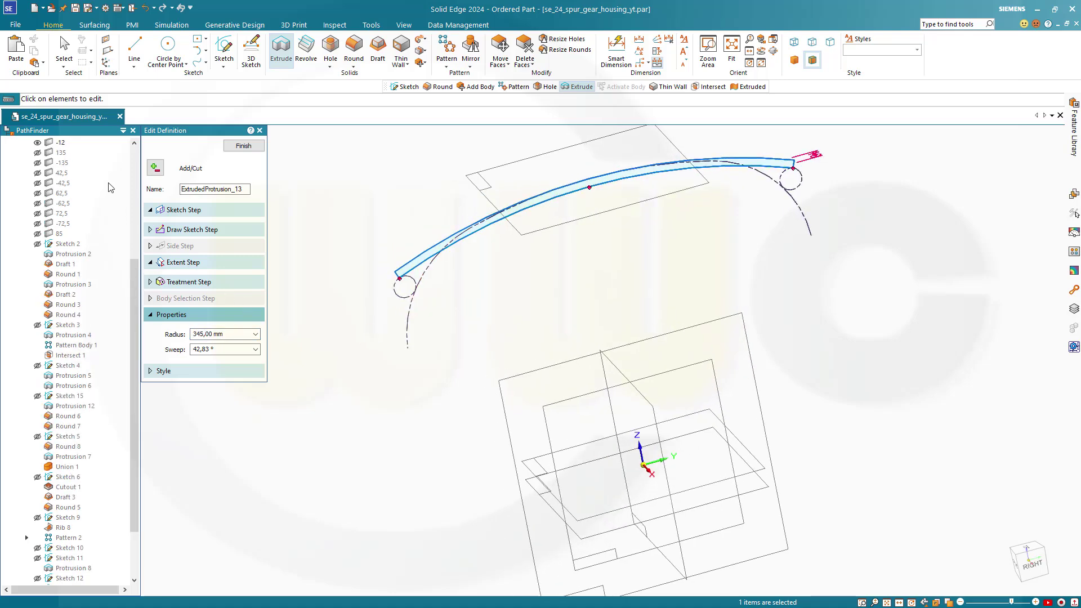
{"action": "scroll", "coordinate": [110, 188], "scroll_direction": "up", "scroll_amount": 5}
{"action": "left_click", "coordinate": [37, 194]}
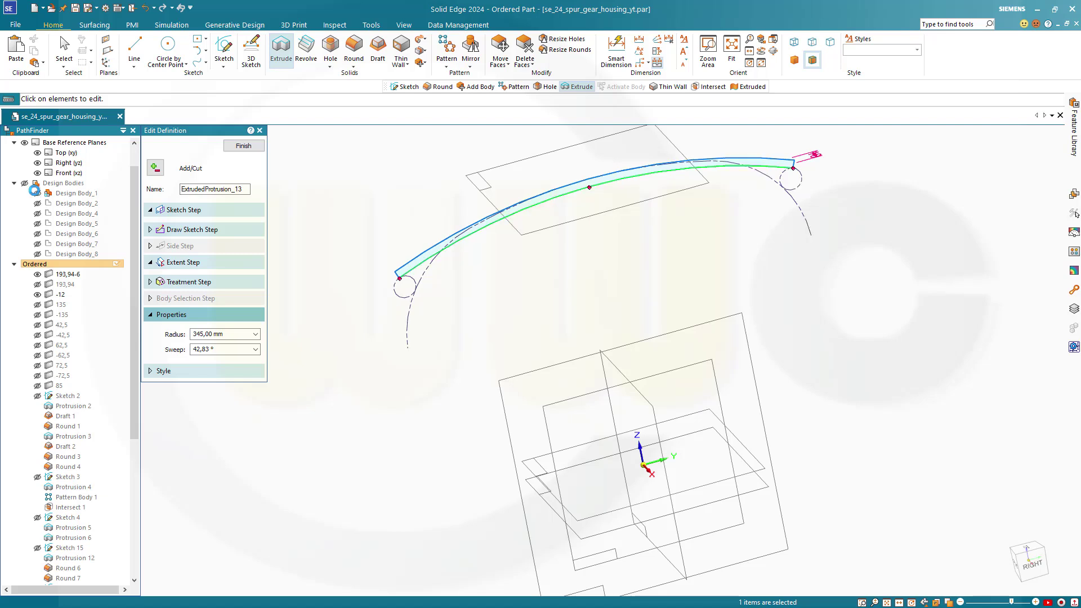
{"action": "key", "text": "Caps_Lock"}
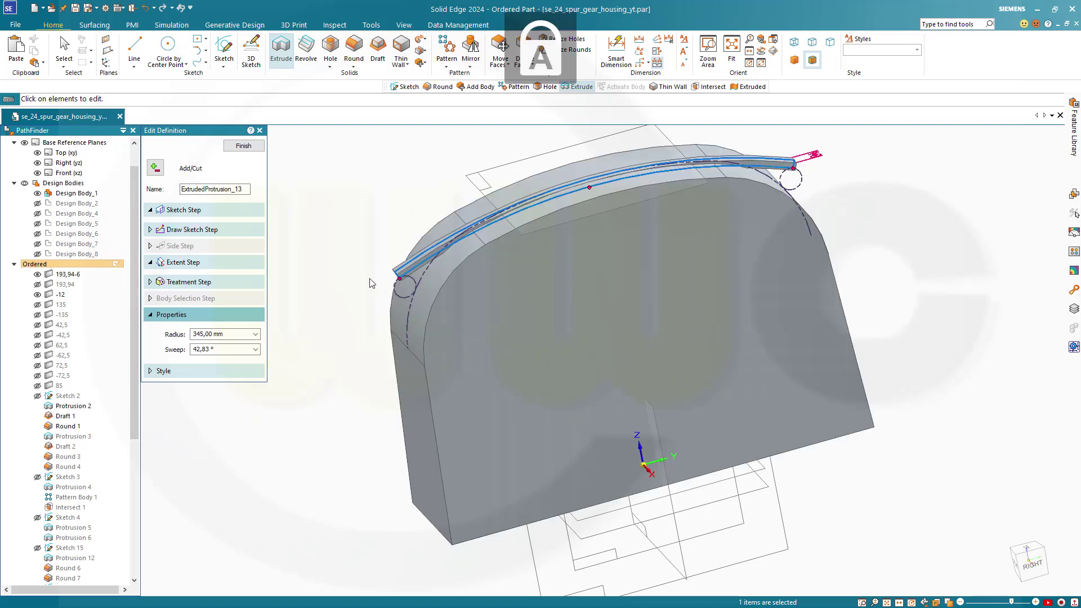
{"action": "middle_click_drag", "start_coordinate": [367, 238], "coordinate": [466, 221]}
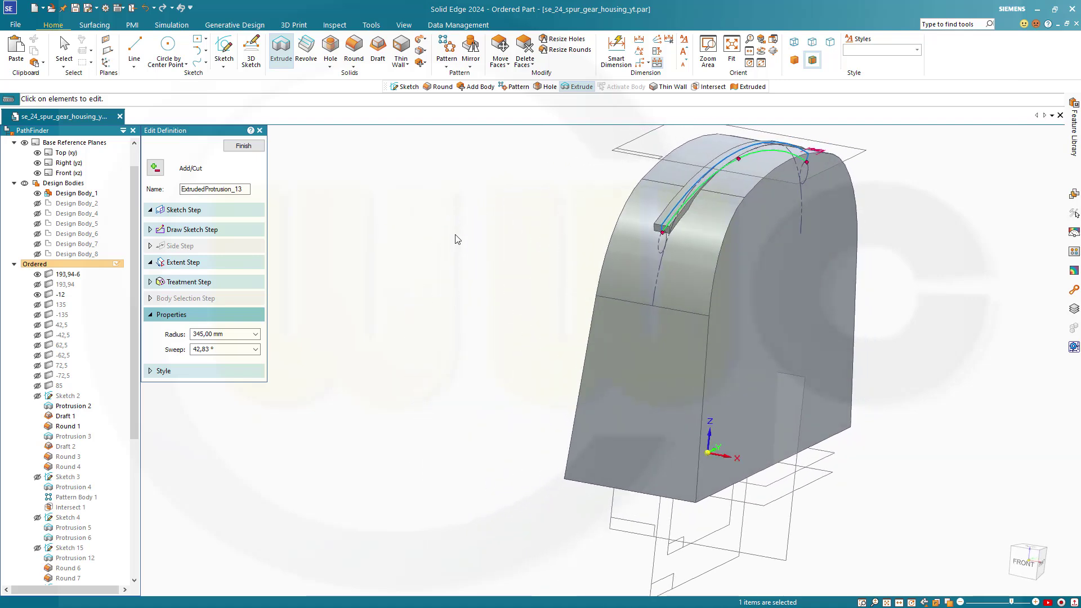
{"action": "left_click", "coordinate": [243, 145]}
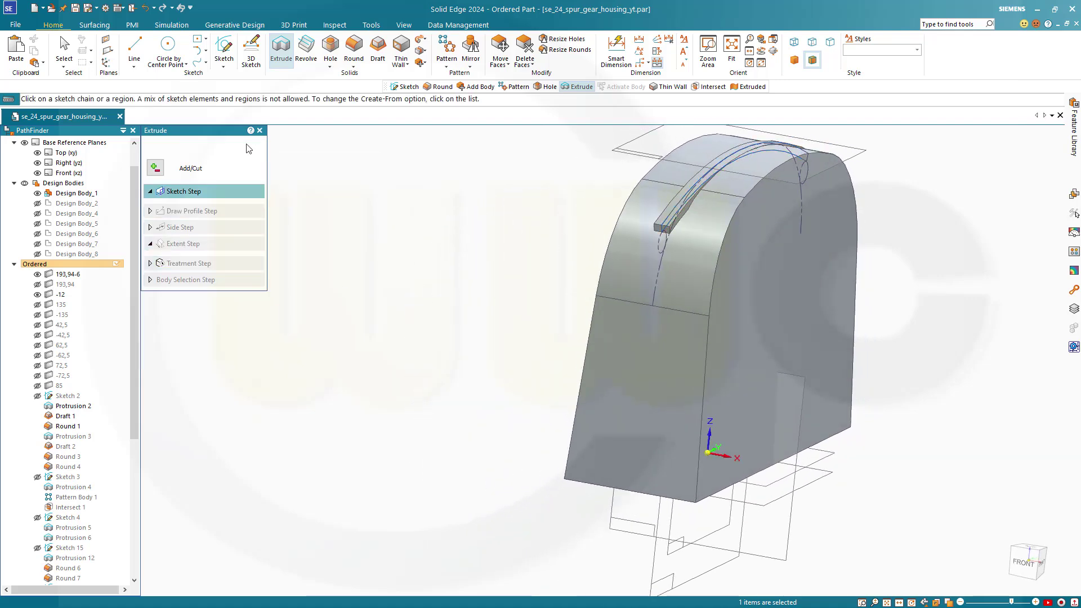
{"action": "left_click", "coordinate": [243, 145]}
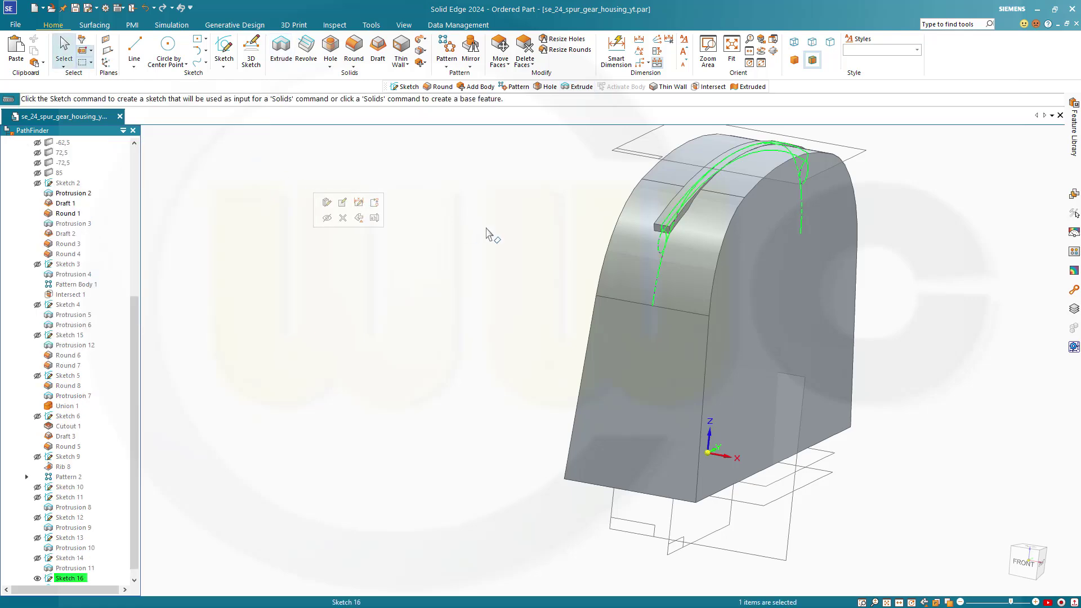
- Clear the selection and hide Sketch 16
{"action": "scroll", "coordinate": [506, 239], "scroll_direction": "down", "scroll_amount": 2}
{"action": "mouse_move", "coordinate": [495, 258]}
{"action": "middle_mouse_down"}
{"action": "mouse_move", "coordinate": [434, 212]}
{"action": "mouse_move", "coordinate": [429, 249]}
{"action": "middle_mouse_up"}
{"action": "left_click", "coordinate": [418, 256]}
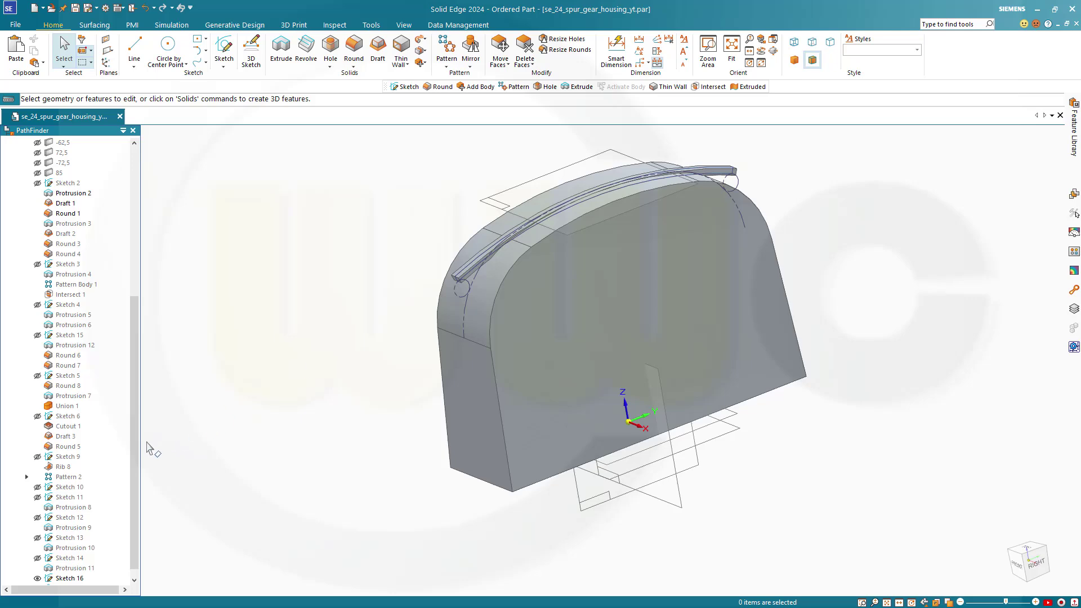
{"action": "scroll", "coordinate": [99, 517], "scroll_direction": "down", "scroll_amount": 1}
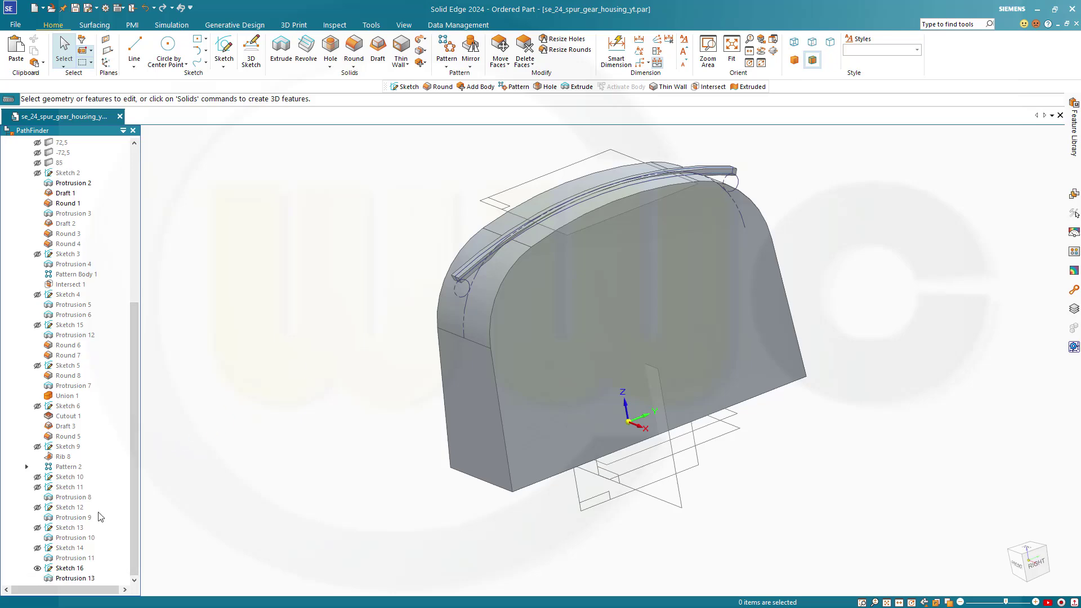
{"action": "left_click", "coordinate": [37, 569]}
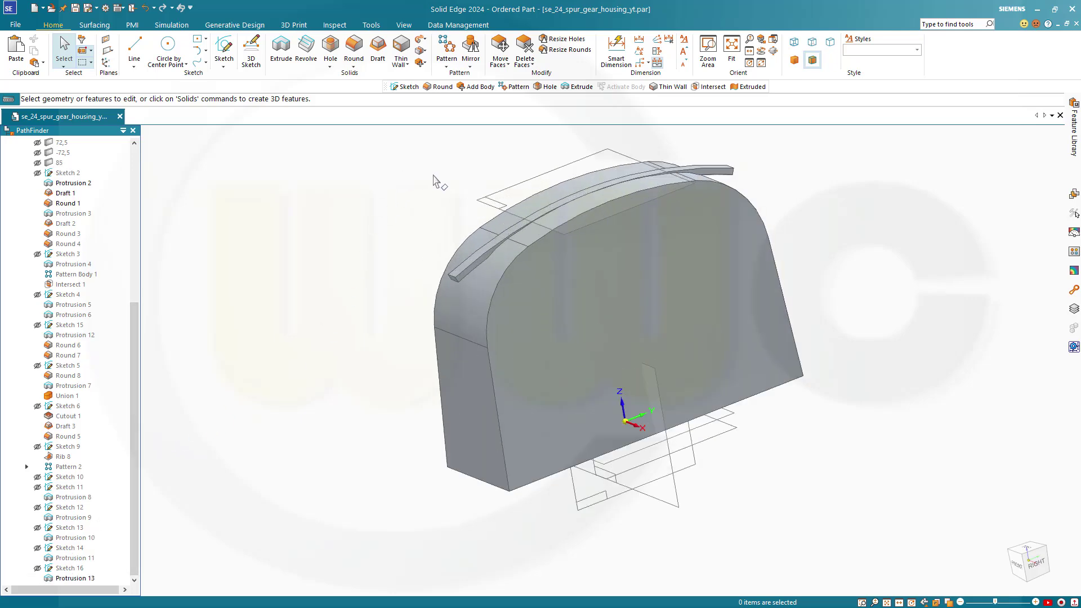
- Round the two edges where the underside of the arc rib's ends meets the housing with a 7 mm radius
{"action": "scroll", "coordinate": [434, 180], "scroll_direction": "up", "scroll_amount": 2}
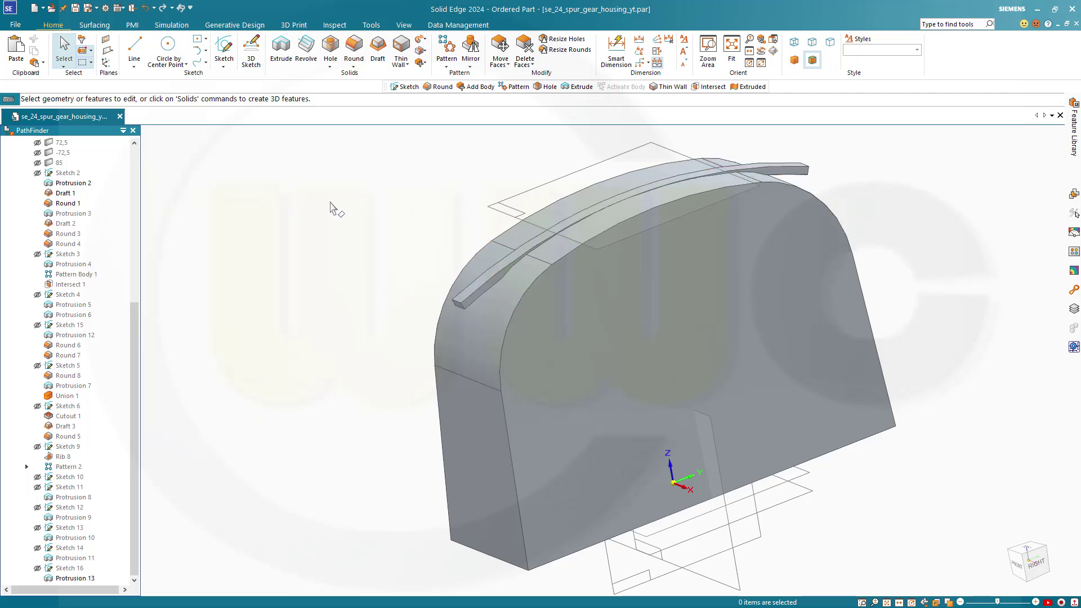
{"action": "middle_click_drag", "start_coordinate": [334, 194], "coordinate": [372, 227]}
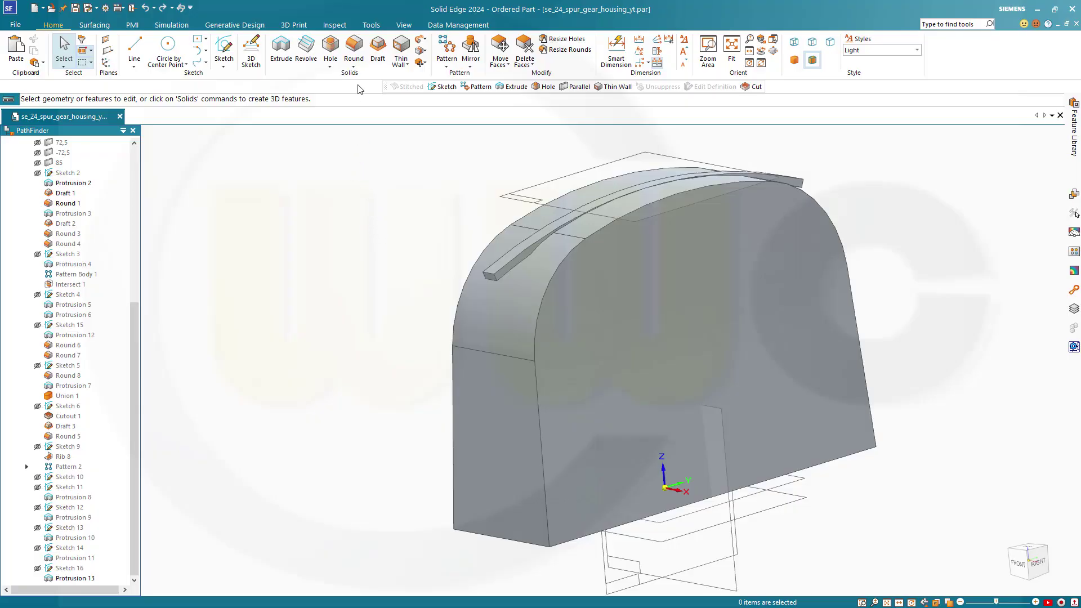
{"action": "left_click", "coordinate": [353, 50]}
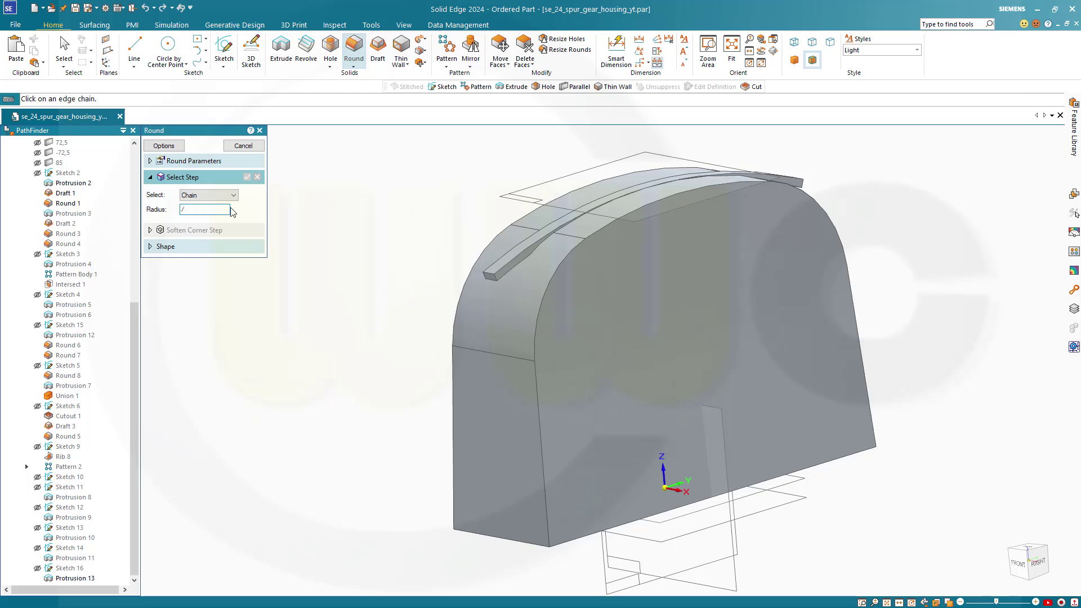
{"action": "key", "text": "Caps_Lock"}
{"action": "scroll", "coordinate": [403, 227], "scroll_direction": "down", "scroll_amount": 5}
{"action": "scroll", "coordinate": [503, 169], "scroll_direction": "up", "scroll_amount": 6}
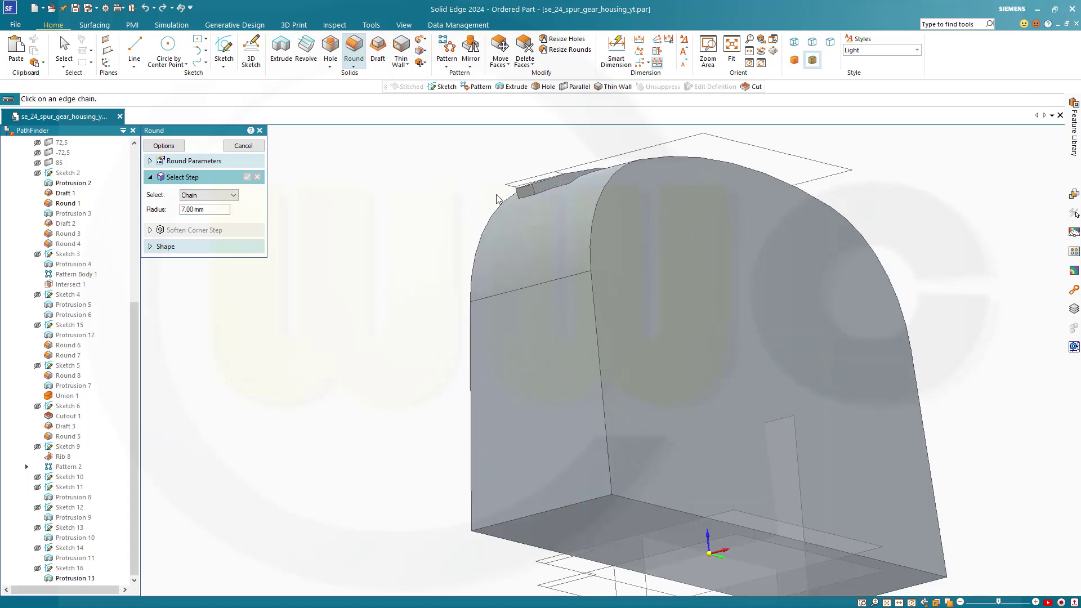
{"action": "scroll", "coordinate": [592, 181], "scroll_direction": "down", "scroll_amount": 1}
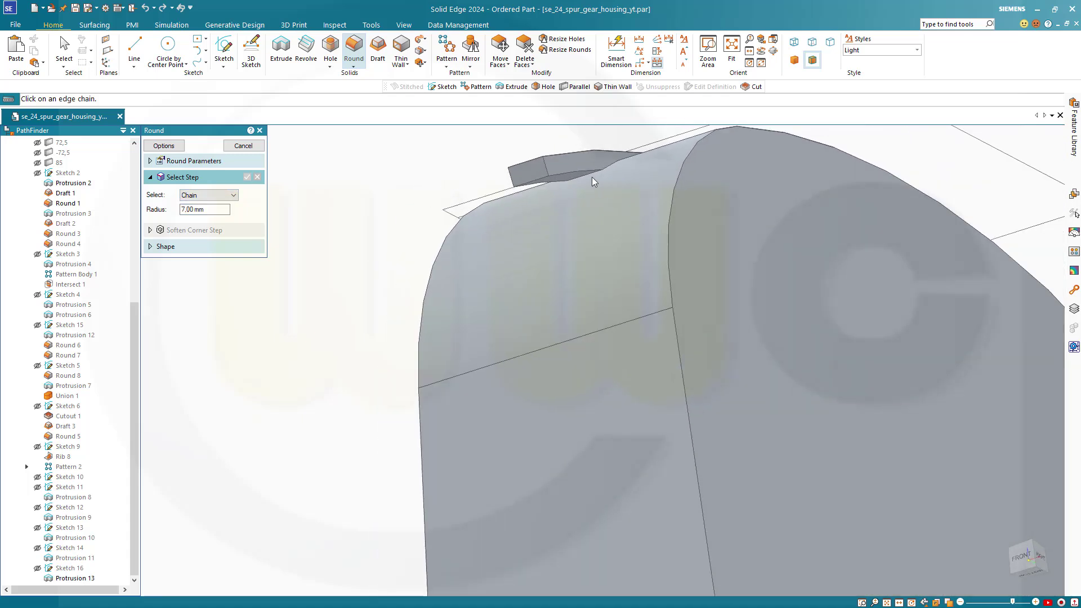
{"action": "left_click", "coordinate": [584, 178]}
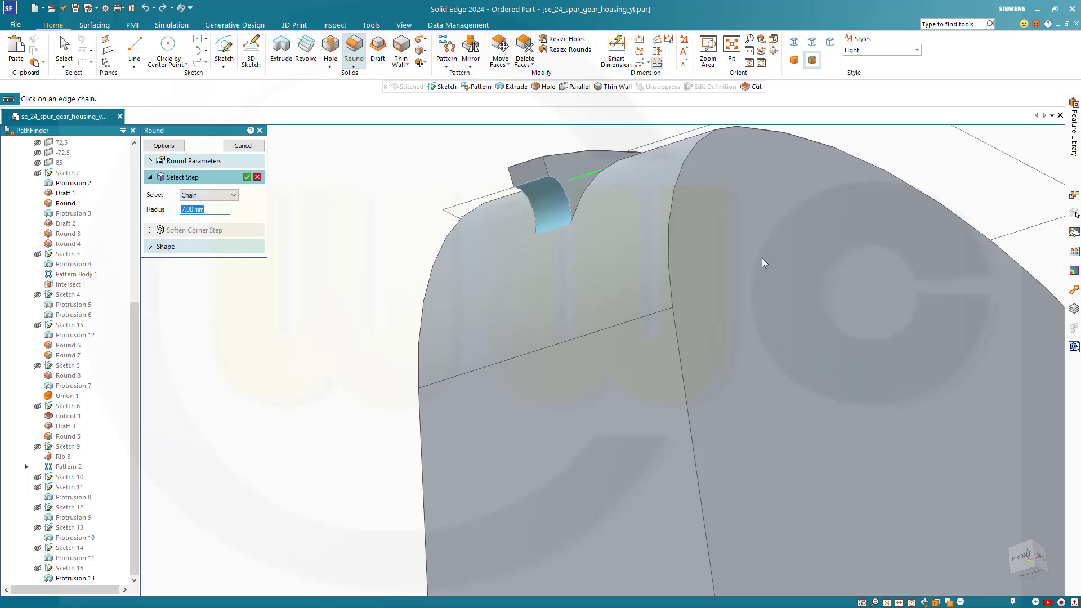
{"action": "middle_click_drag", "start_coordinate": [763, 260], "coordinate": [498, 223]}
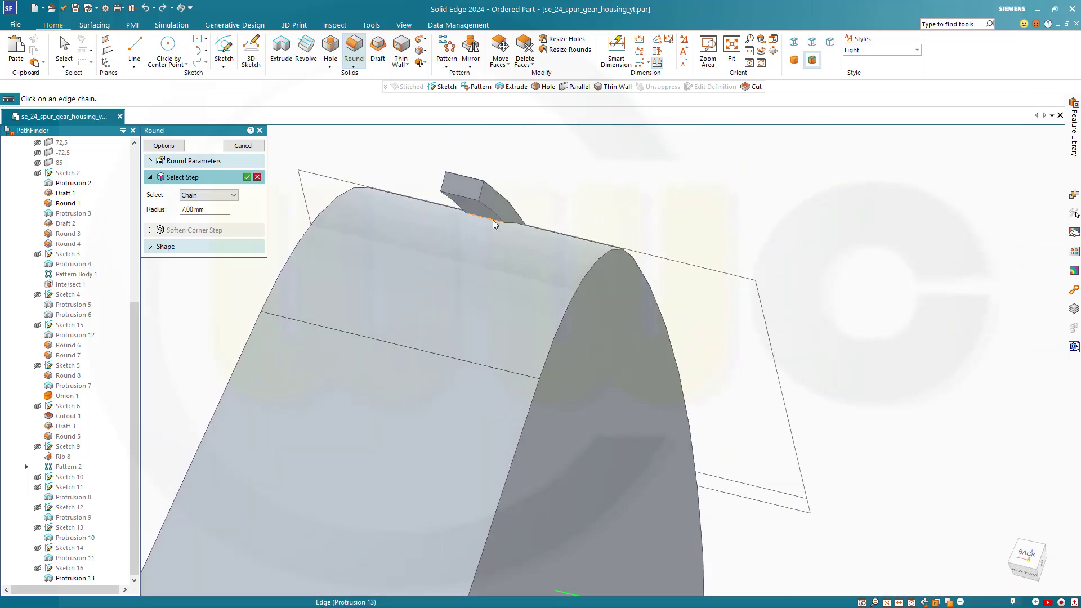
{"action": "left_click", "coordinate": [493, 221]}
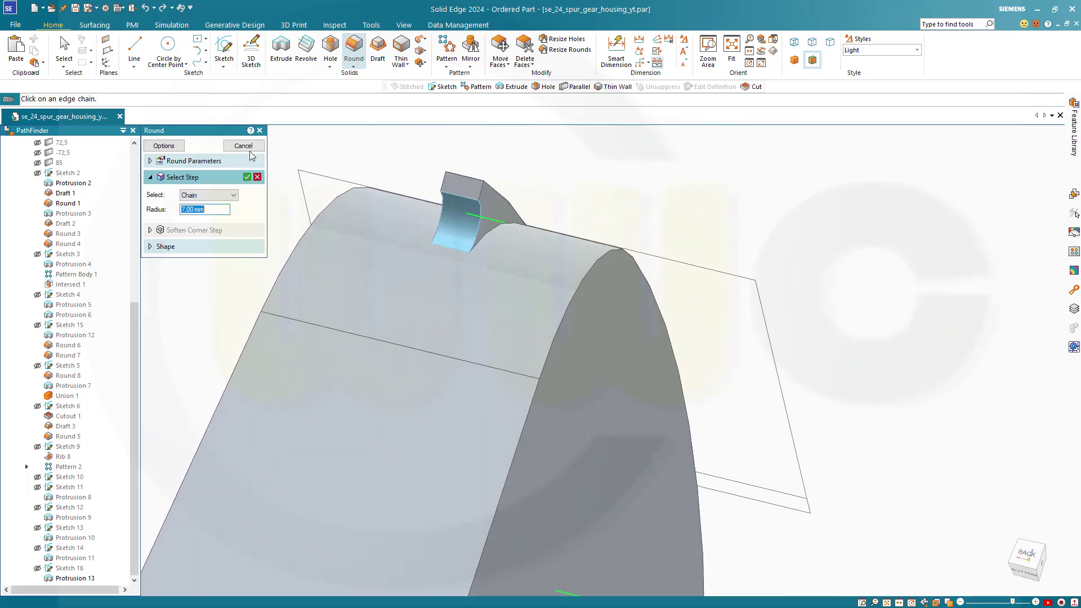
{"action": "left_click", "coordinate": [247, 177]}
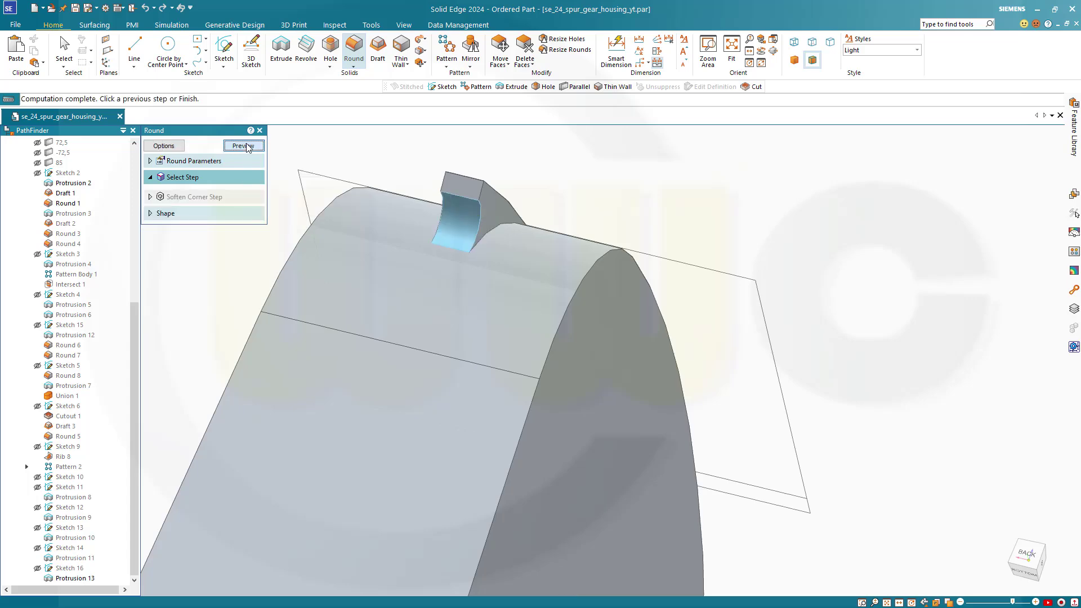
{"action": "left_click", "coordinate": [244, 145]}
{"action": "left_click", "coordinate": [243, 145]}
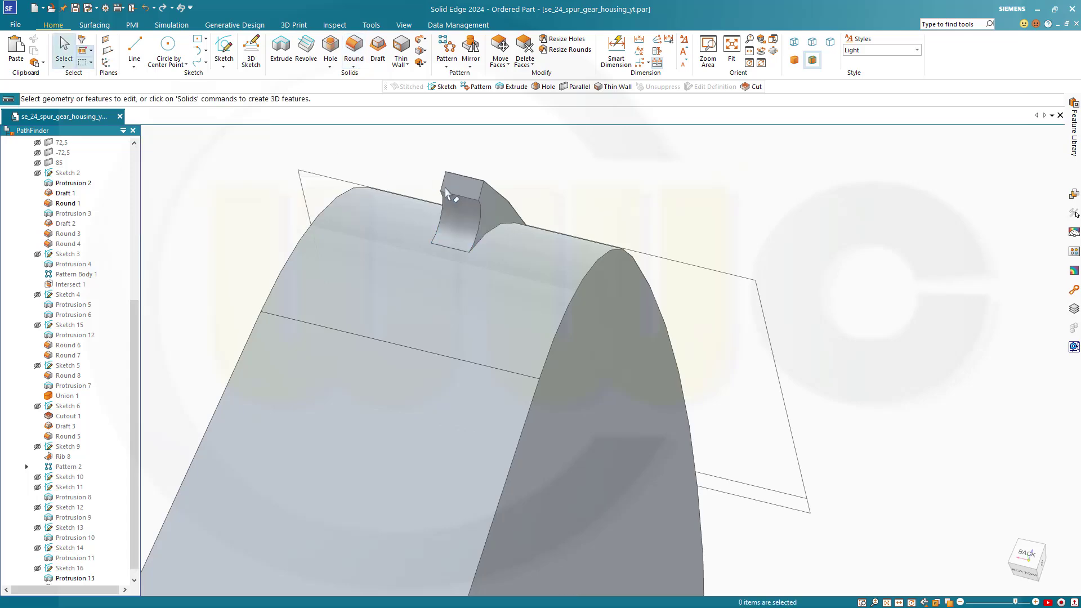
- Round the front and back outer edge chains of the housing body with a 10 mm radius
{"action": "middle_click_drag", "start_coordinate": [445, 192], "coordinate": [444, 274]}
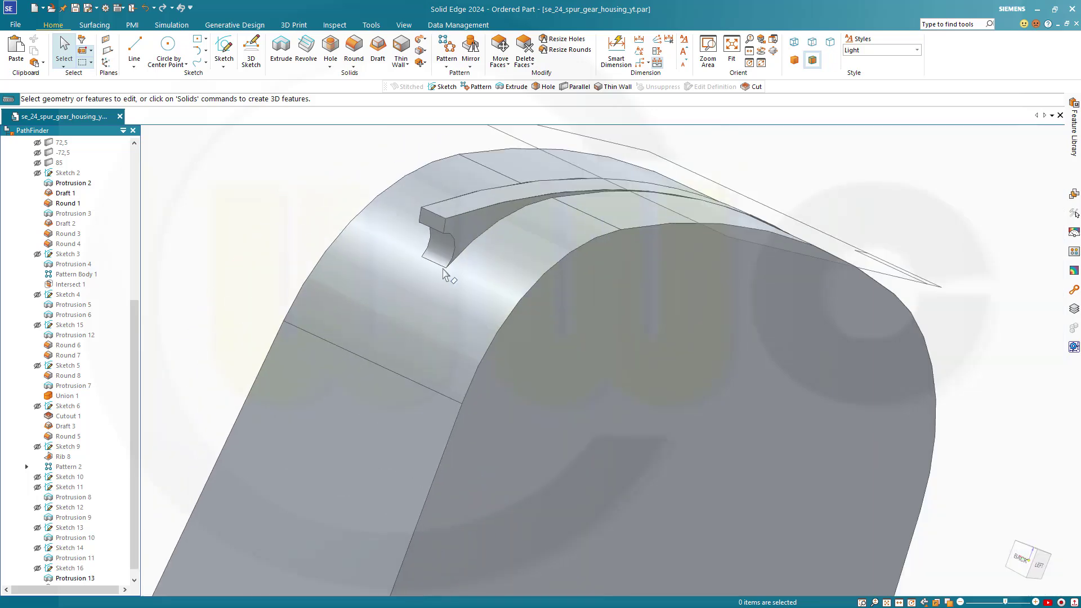
{"action": "scroll", "coordinate": [445, 279], "scroll_direction": "down", "scroll_amount": 5}
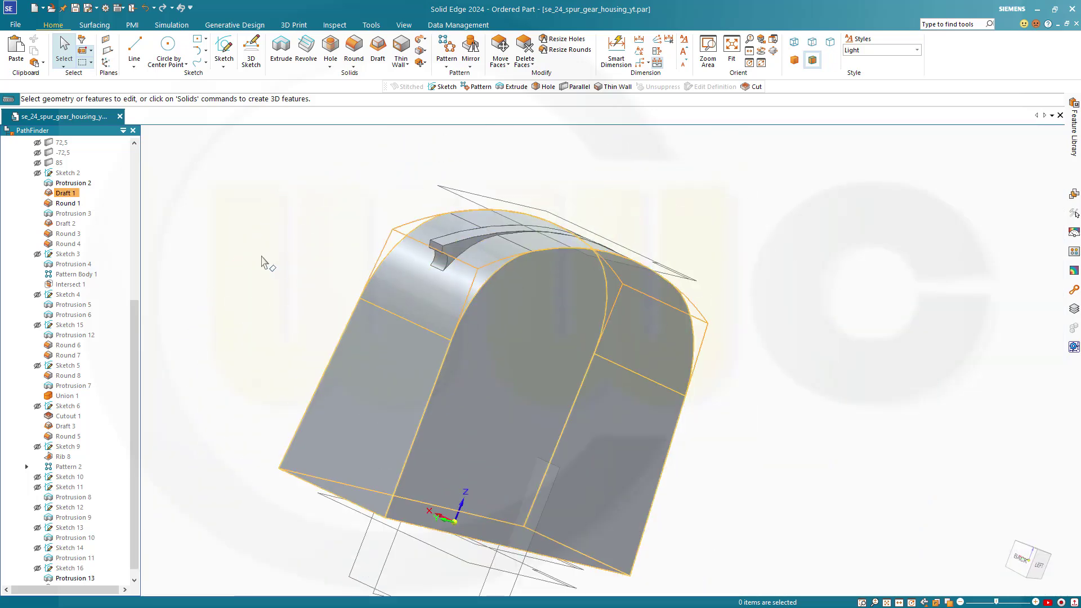
{"action": "middle_click_drag", "start_coordinate": [176, 270], "coordinate": [188, 271]}
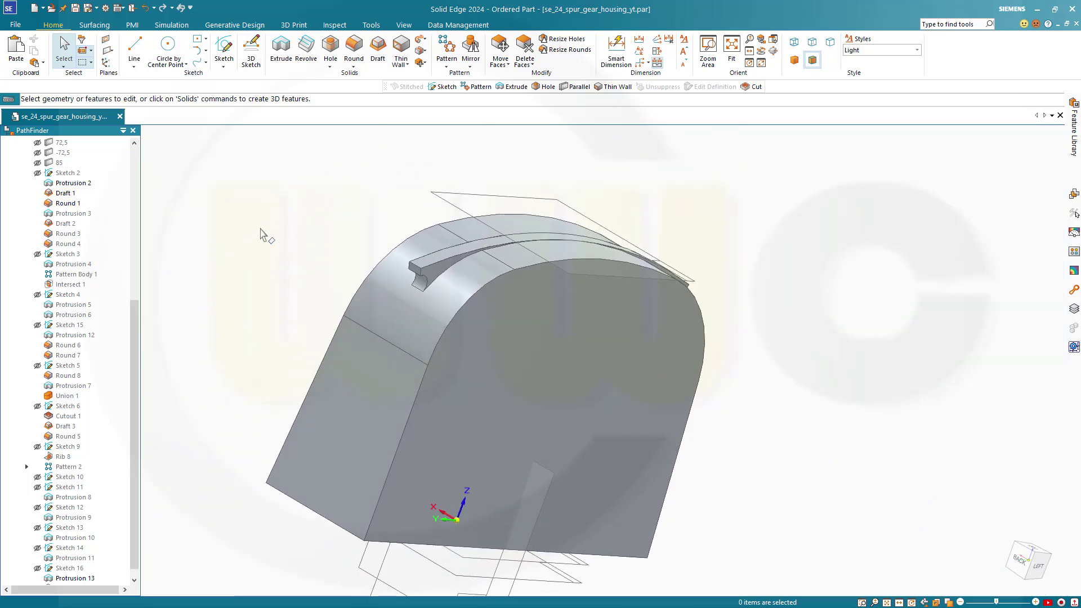
{"action": "left_click", "coordinate": [354, 50]}
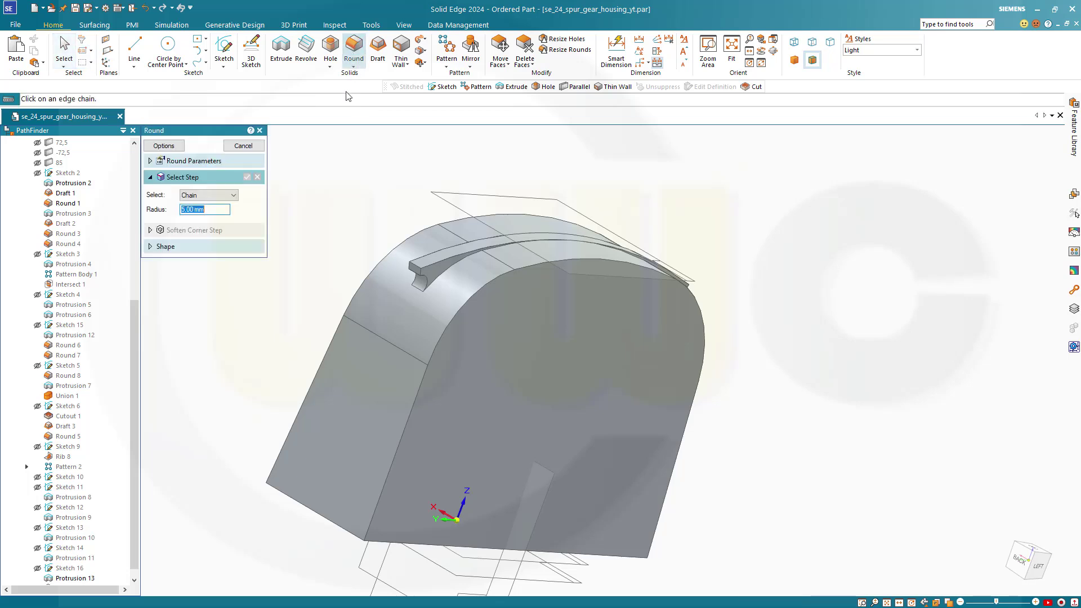
{"action": "type", "text": "10"}
{"action": "left_click", "coordinate": [410, 414]}
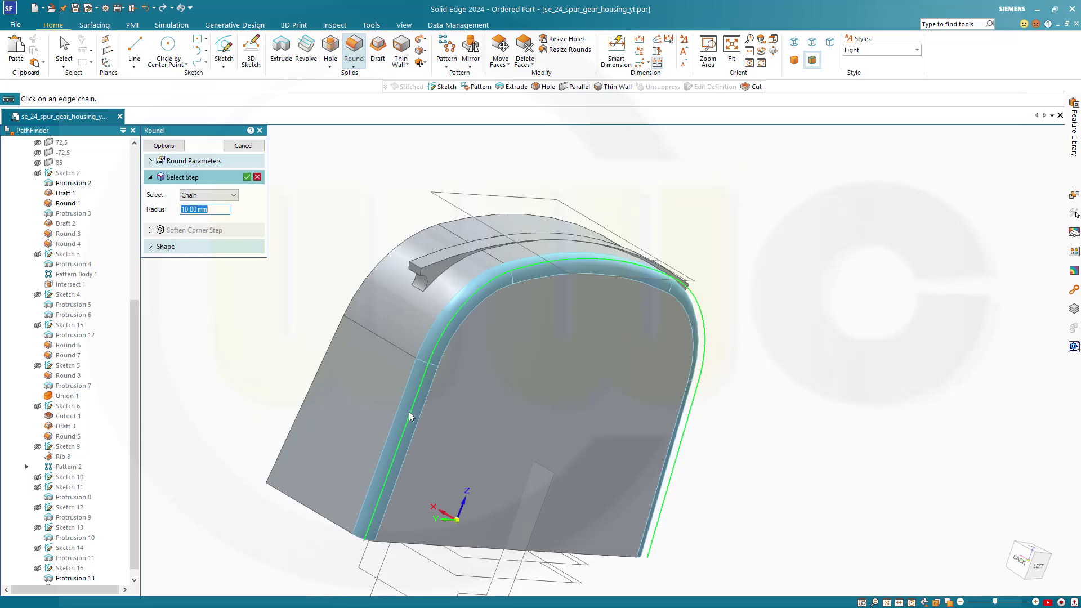
{"action": "left_click", "coordinate": [326, 359]}
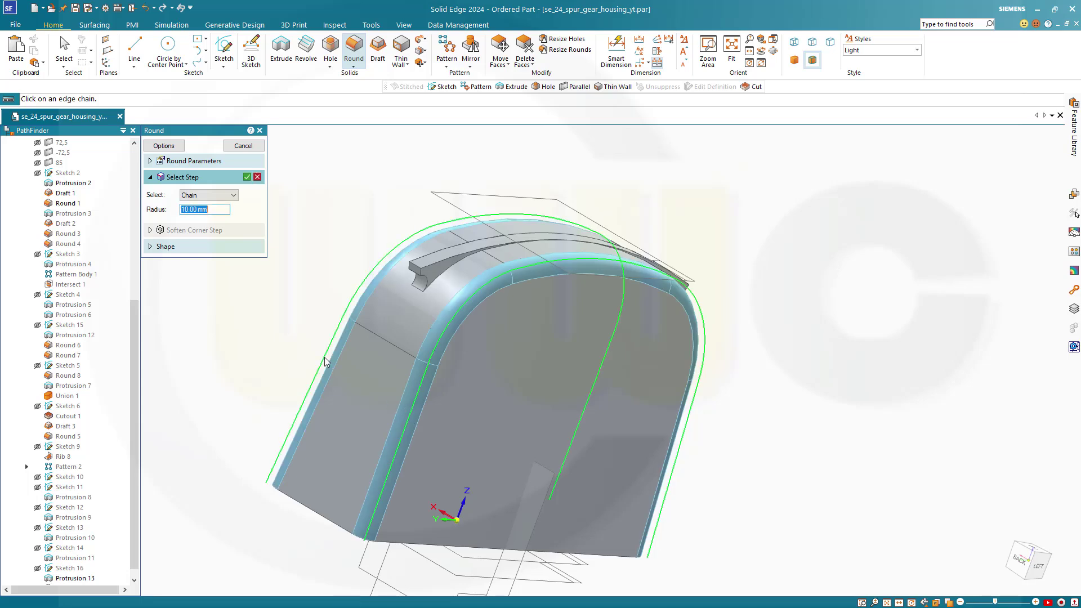
{"action": "left_click", "coordinate": [249, 177]}
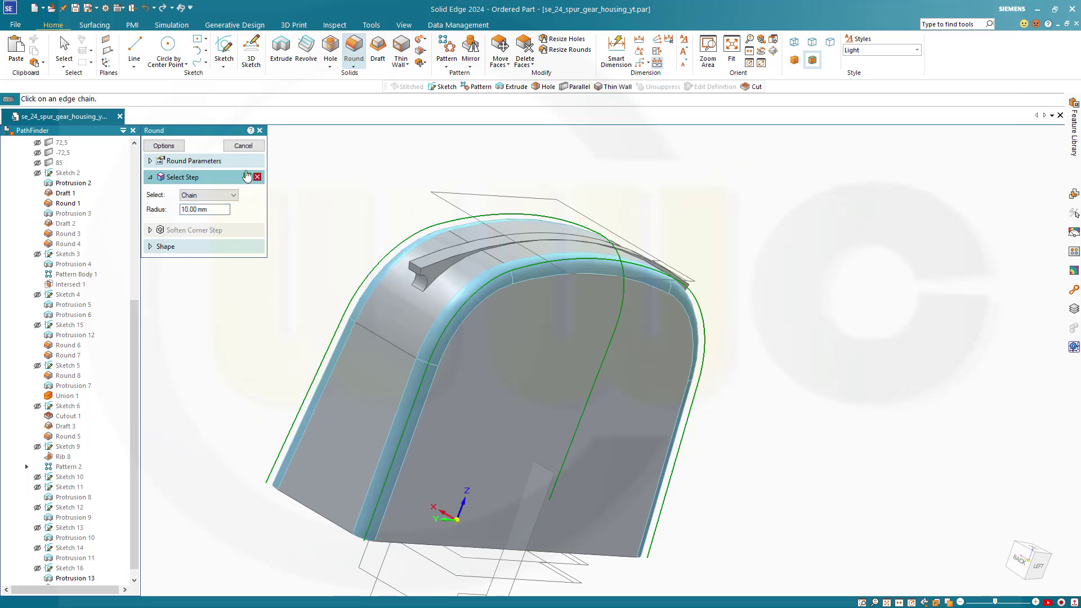
{"action": "left_click", "coordinate": [253, 149]}
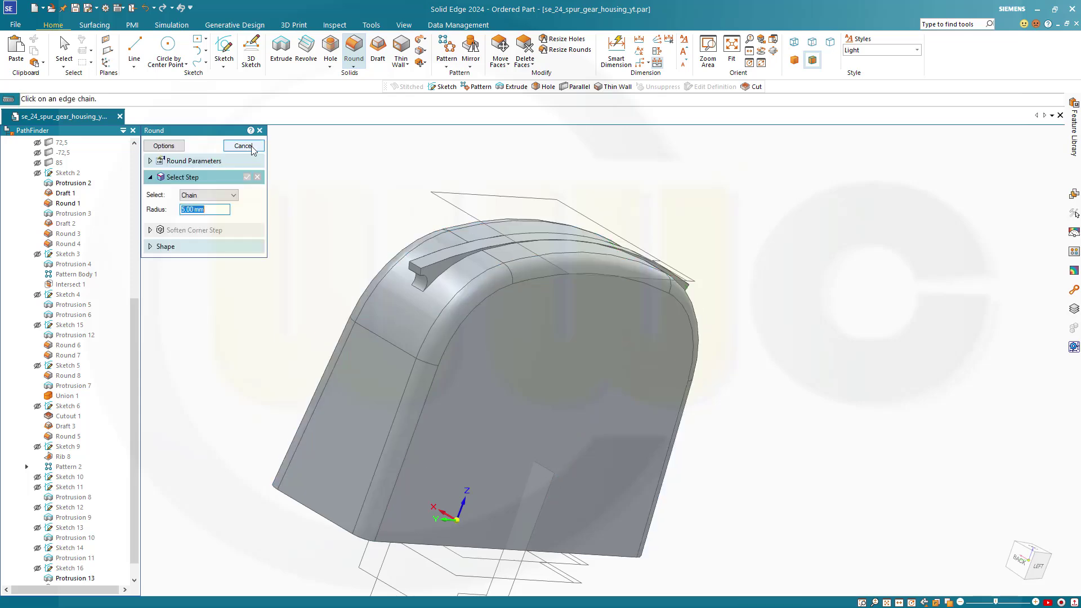
- Create a derived curve from the single edges where one side of the arc rib meets the housing
{"action": "left_click", "coordinate": [253, 149]}
{"action": "middle_click_drag", "start_coordinate": [341, 220], "coordinate": [316, 190]}
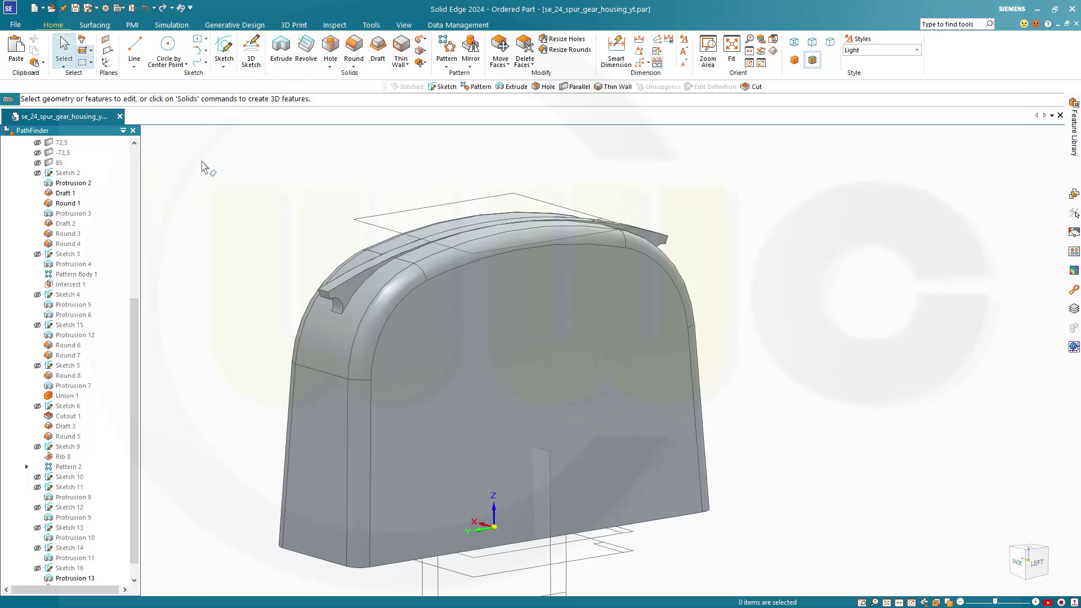
{"action": "left_click", "coordinate": [102, 25]}
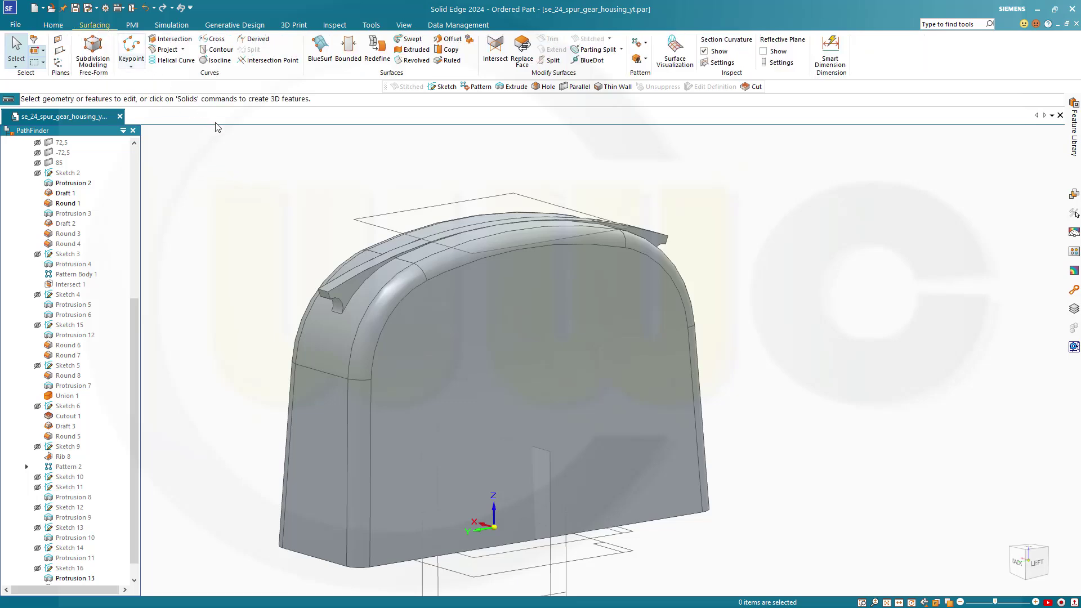
{"action": "left_click", "coordinate": [253, 39]}
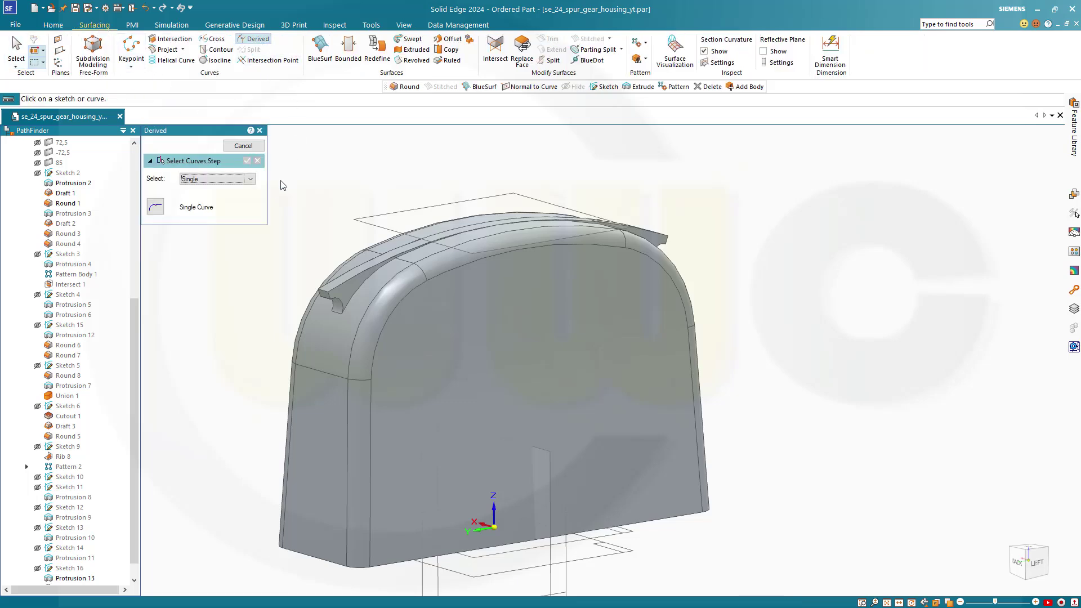
{"action": "scroll", "coordinate": [279, 235], "scroll_direction": "up", "scroll_amount": 3}
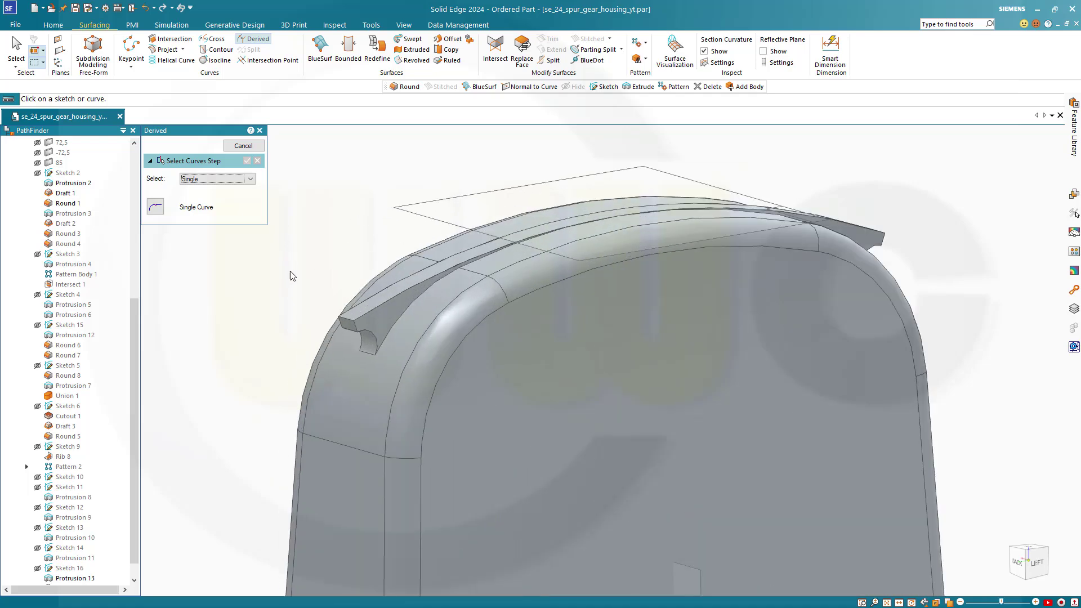
{"action": "left_click", "coordinate": [249, 178]}
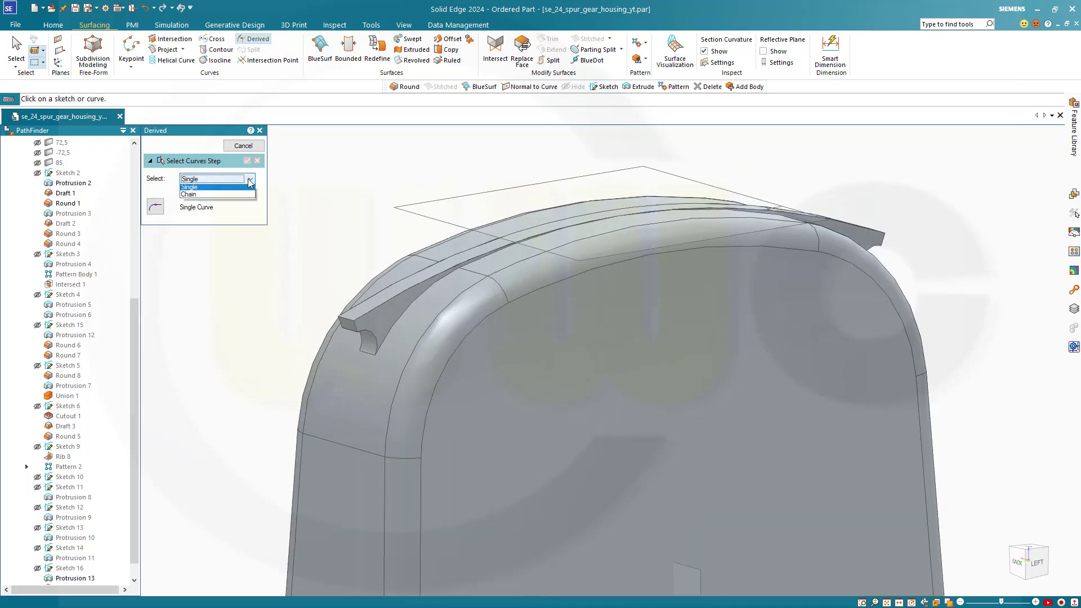
{"action": "left_click", "coordinate": [251, 187]}
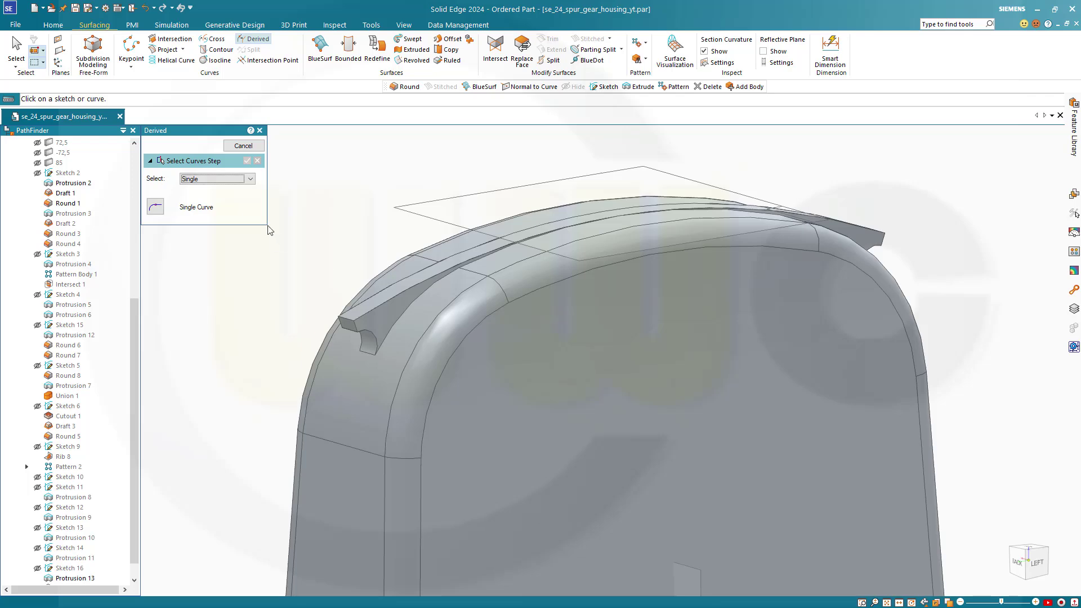
{"action": "left_click", "coordinate": [407, 309]}
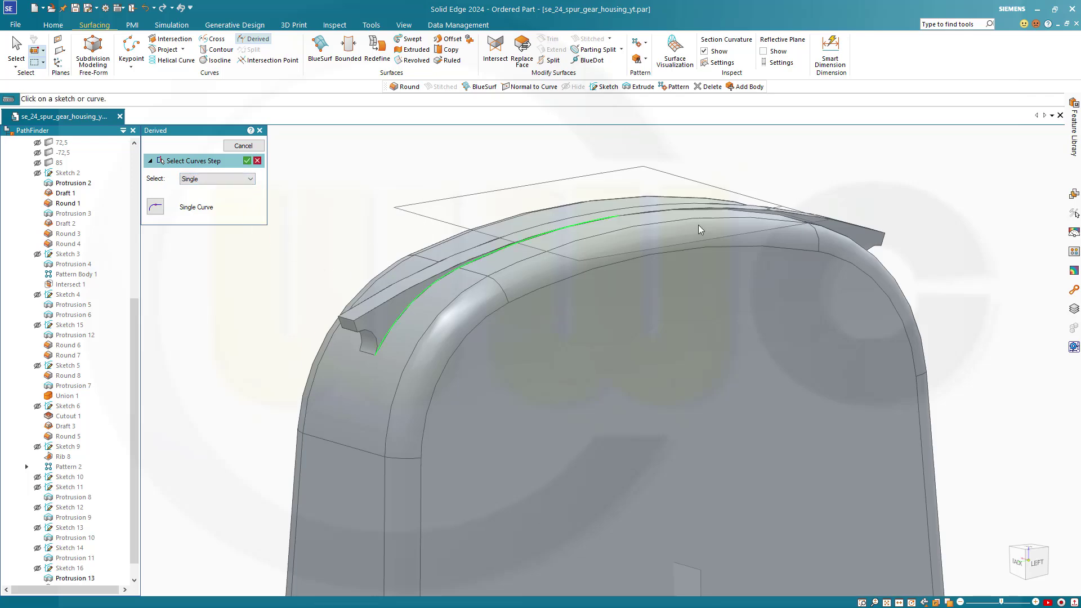
{"action": "middle_click_drag", "start_coordinate": [698, 225], "coordinate": [760, 233]}
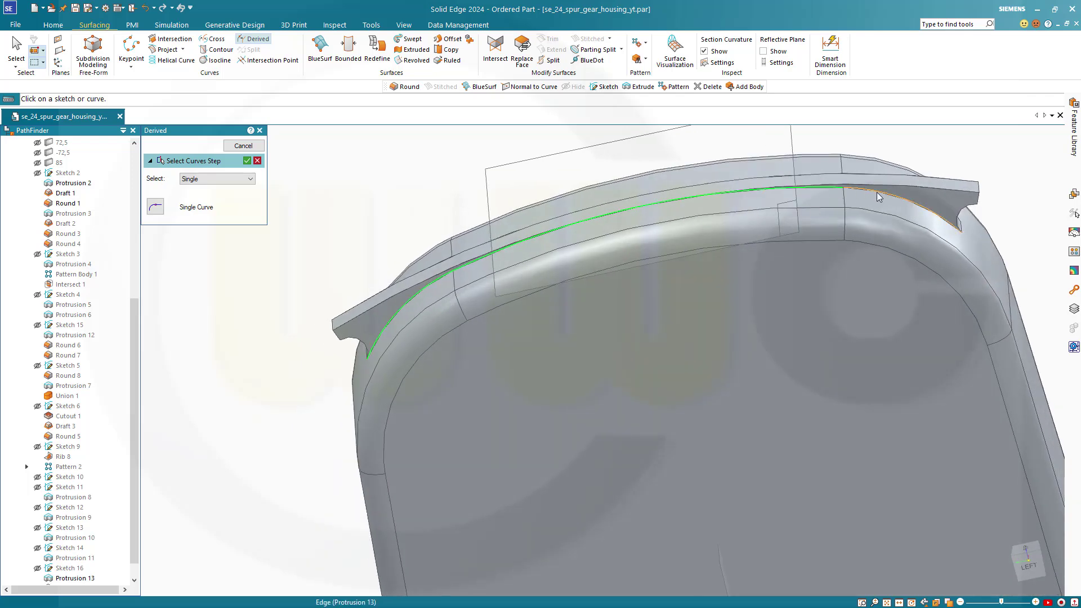
{"action": "left_click", "coordinate": [248, 160]}
{"action": "left_click", "coordinate": [244, 147]}
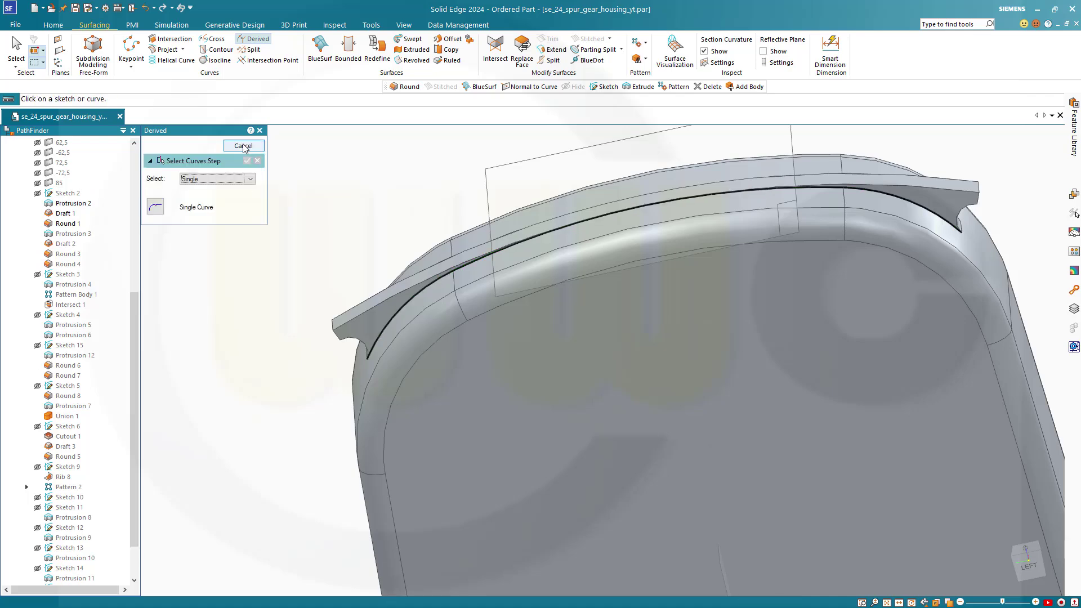
{"action": "key", "text": "Escape"}
- Sketch on the front plane a slanted line about 50 mm long up from the derived curve's top point and a horizontal line about 17 mm long
{"action": "middle_click_drag", "start_coordinate": [355, 217], "coordinate": [477, 184]}
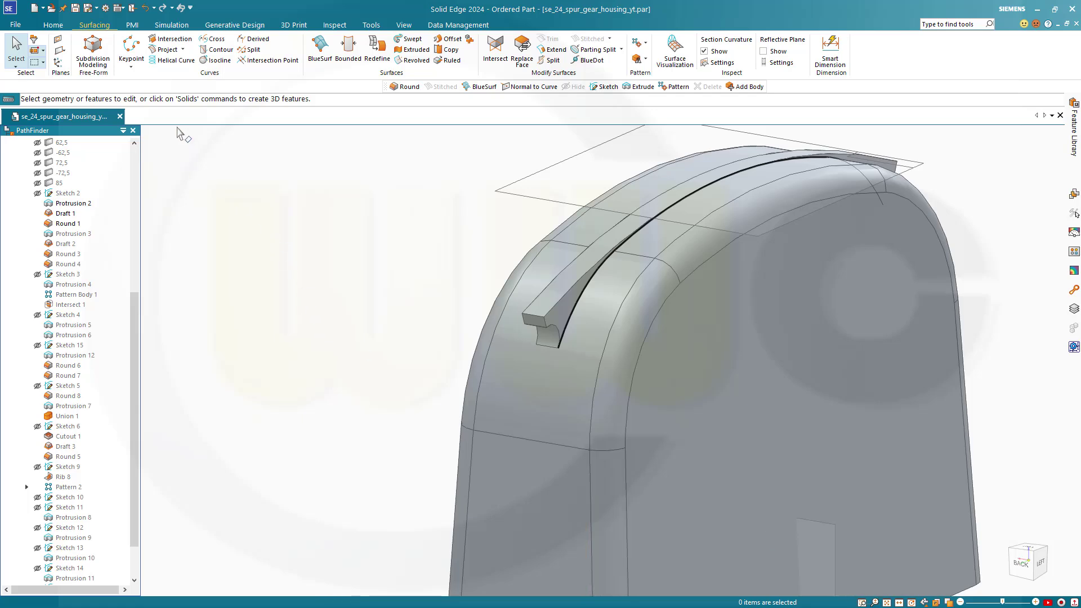
{"action": "left_click", "coordinate": [51, 26]}
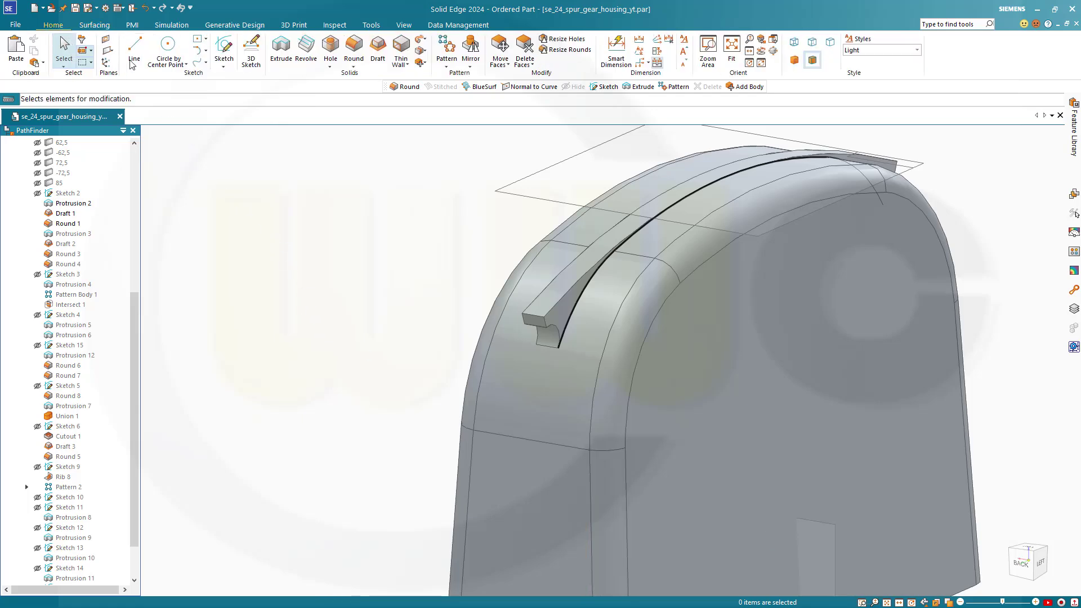
{"action": "left_click", "coordinate": [224, 47]}
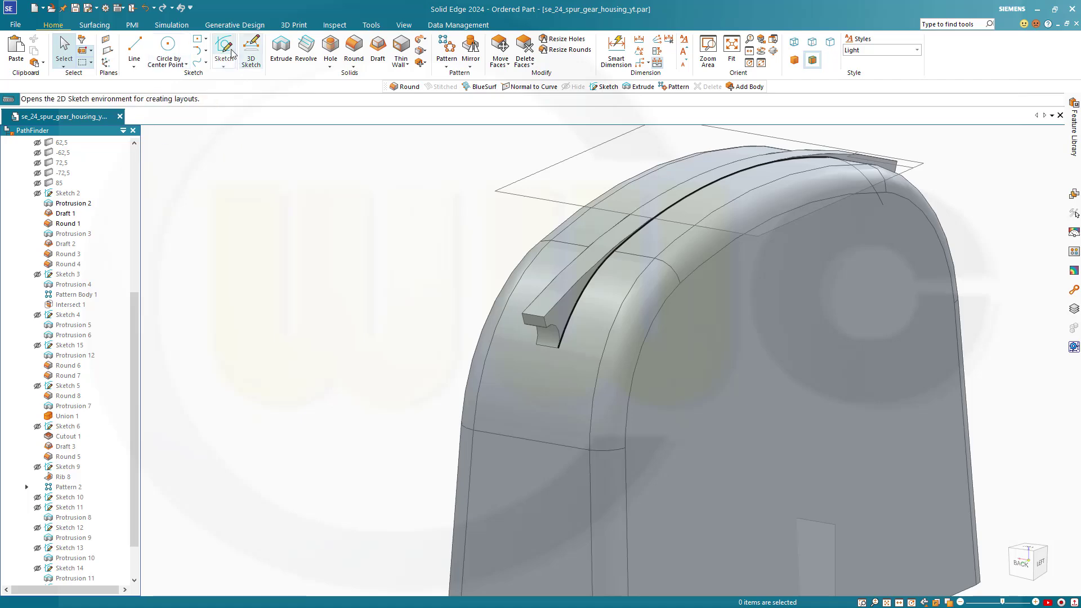
{"action": "left_click", "coordinate": [814, 523]}
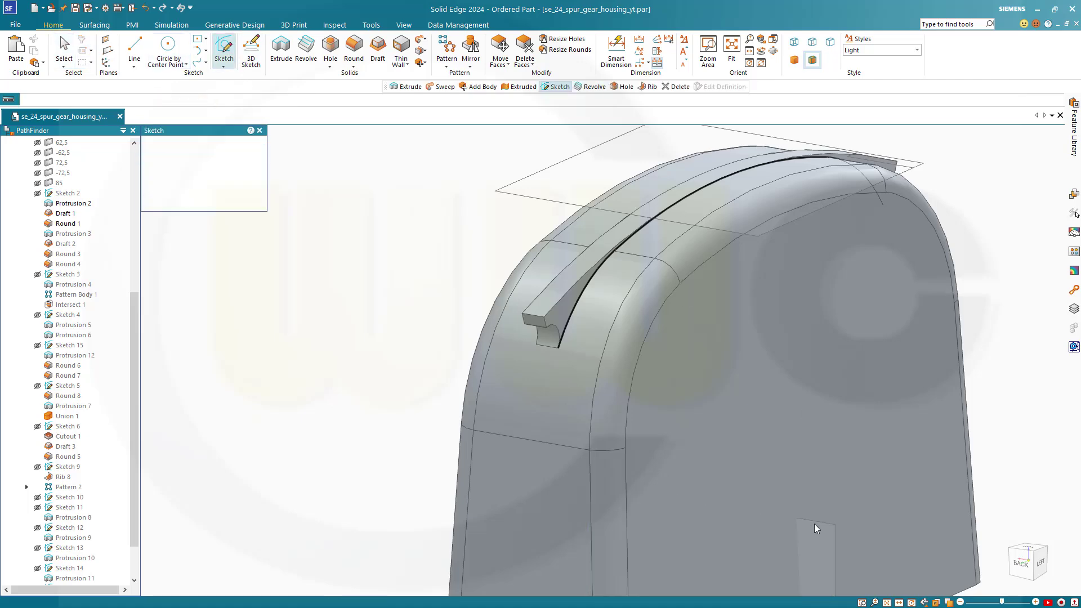
{"action": "key", "text": "l"}
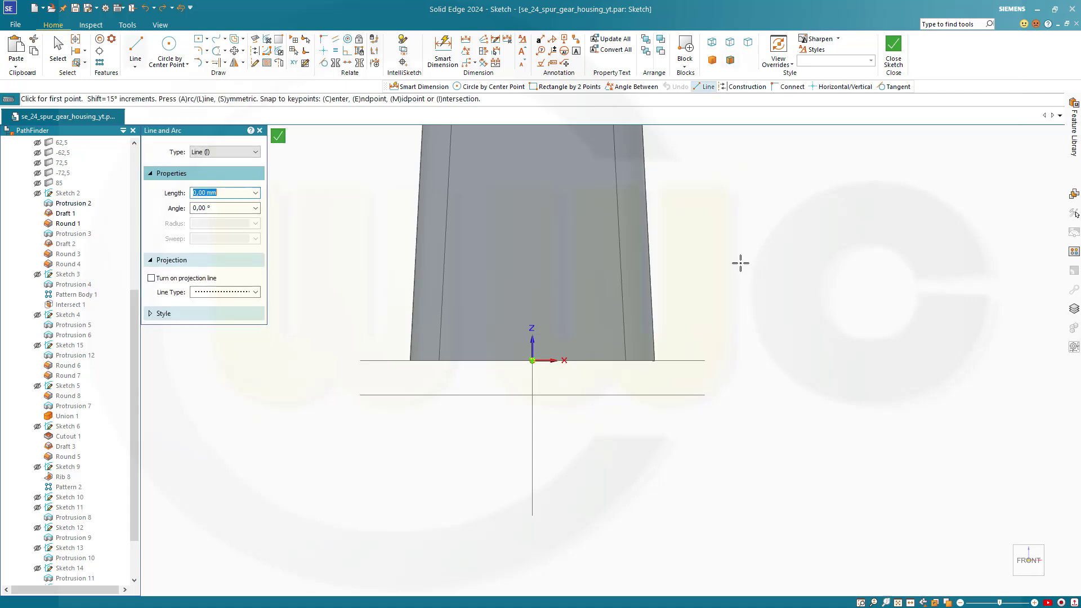
{"action": "middle_click_drag", "start_coordinate": [738, 261], "coordinate": [780, 602], "text": "shift"}
{"action": "mouse_move", "coordinate": [789, 406]}
{"action": "middle_mouse_down"}
{"action": "mouse_move", "coordinate": [789, 432]}
{"action": "mouse_move", "coordinate": [782, 372]}
{"action": "mouse_move", "coordinate": [789, 449]}
{"action": "mouse_move", "coordinate": [790, 390]}
{"action": "middle_mouse_up"}
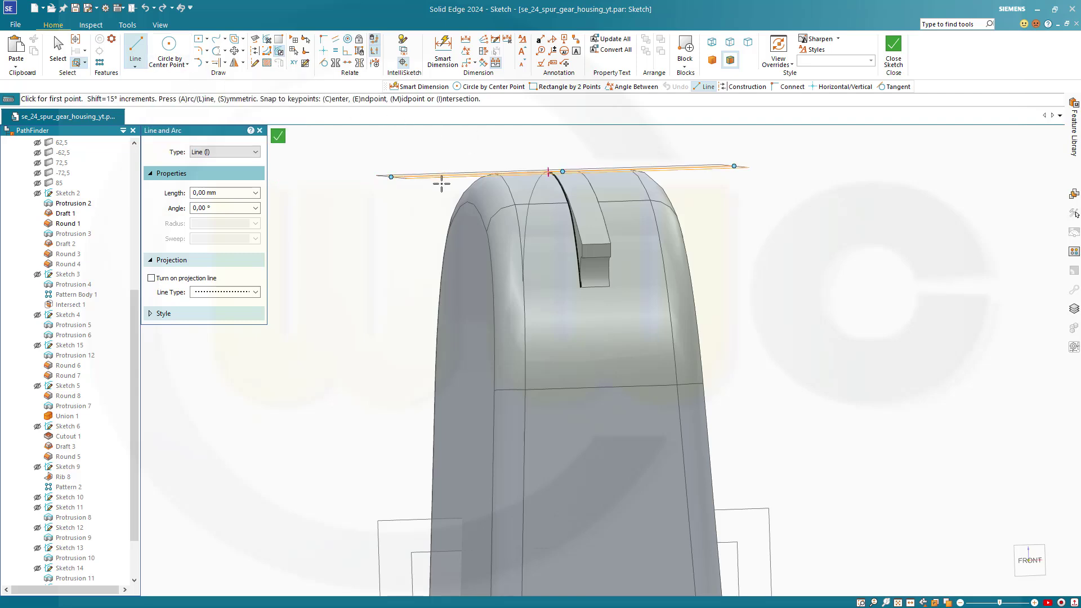
{"action": "middle_click_drag", "start_coordinate": [430, 207], "coordinate": [436, 282]}
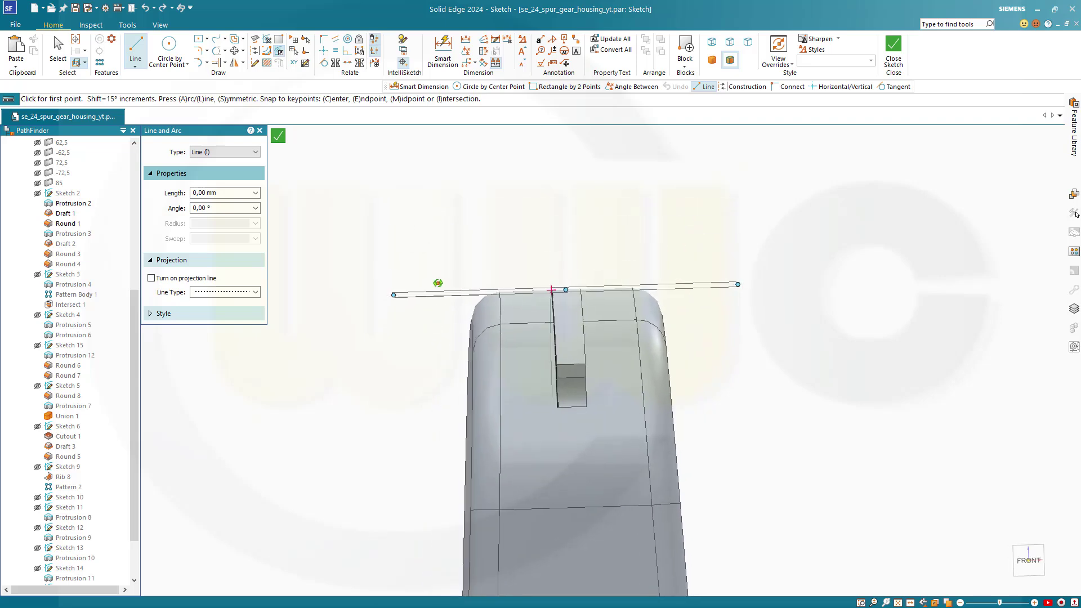
{"action": "left_click", "coordinate": [552, 290]}
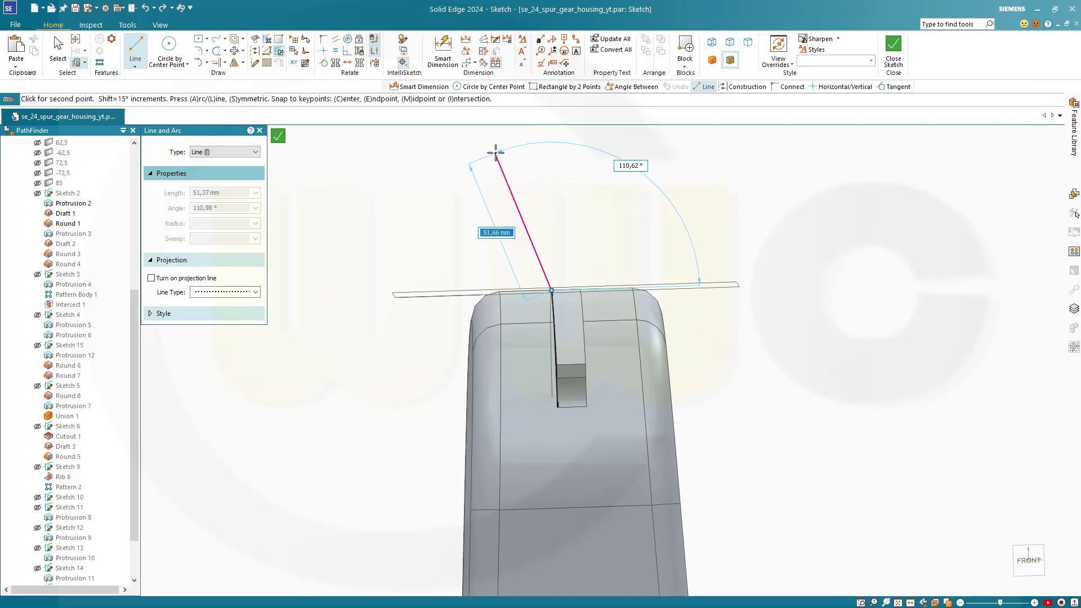
{"action": "left_click", "coordinate": [503, 159]}
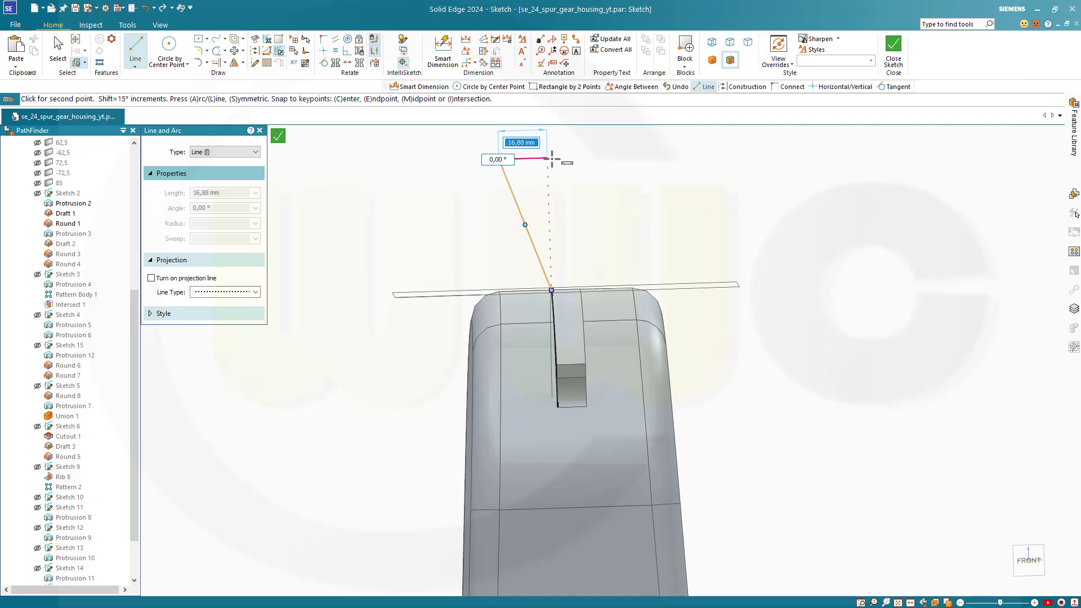
{"action": "left_click", "coordinate": [549, 160]}
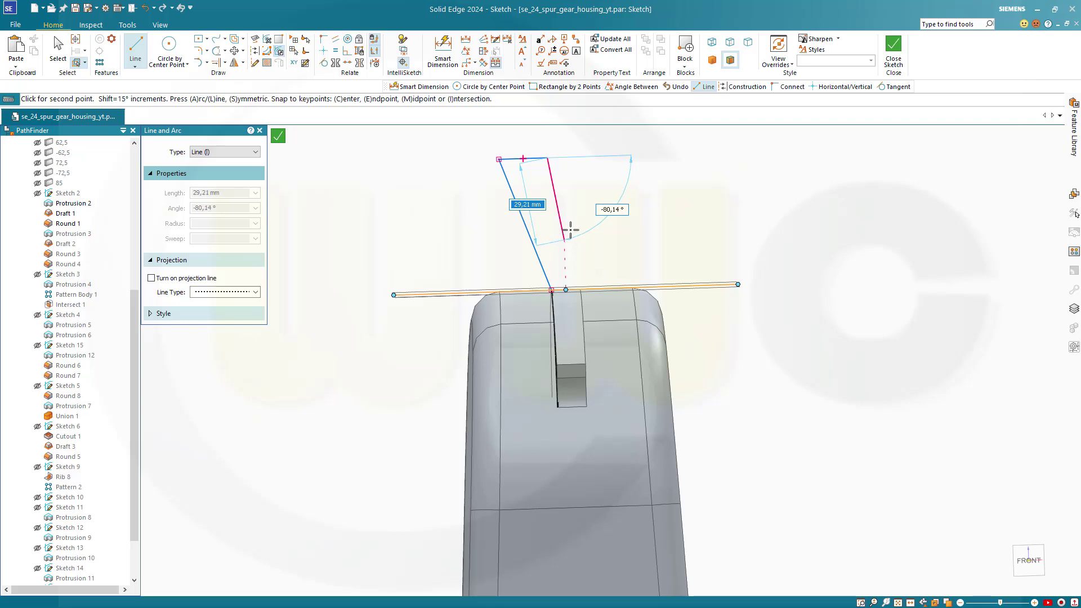
{"action": "key", "text": "Escape"}
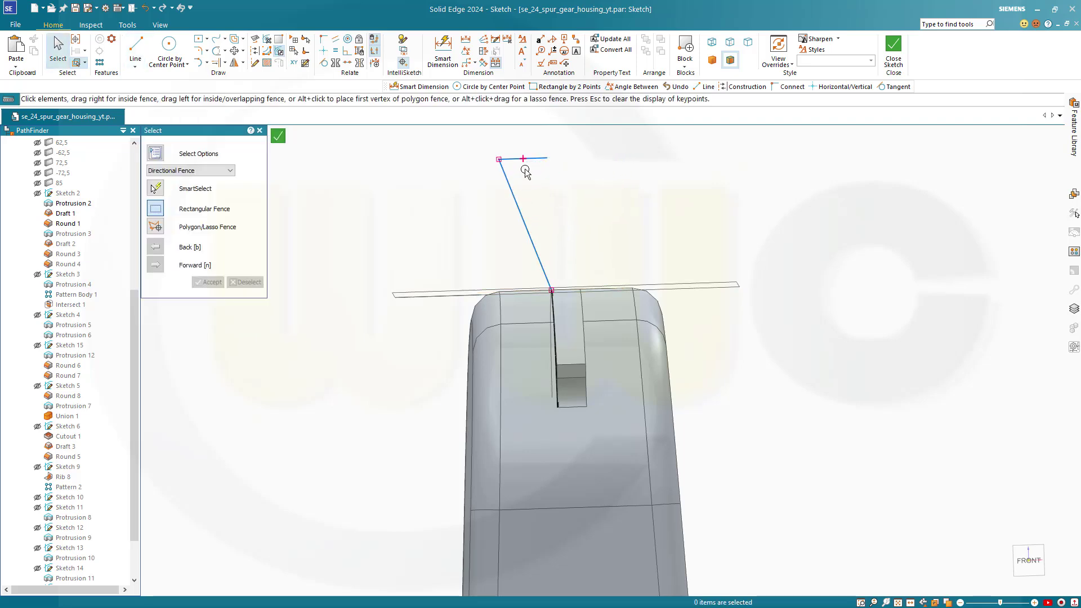
- Lengthen the horizontal line beyond the derived curve's top point and close the triangle with a line back to that point
{"action": "left_click", "coordinate": [546, 160]}
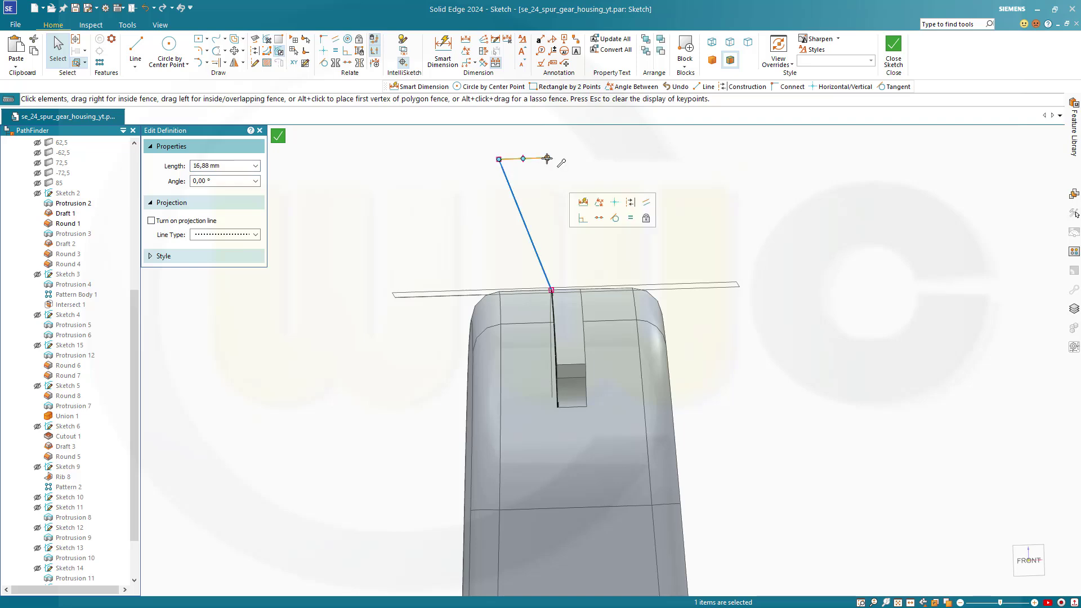
{"action": "left_click_drag", "start_coordinate": [546, 159], "coordinate": [580, 159]}
{"action": "left_click", "coordinate": [137, 48]}
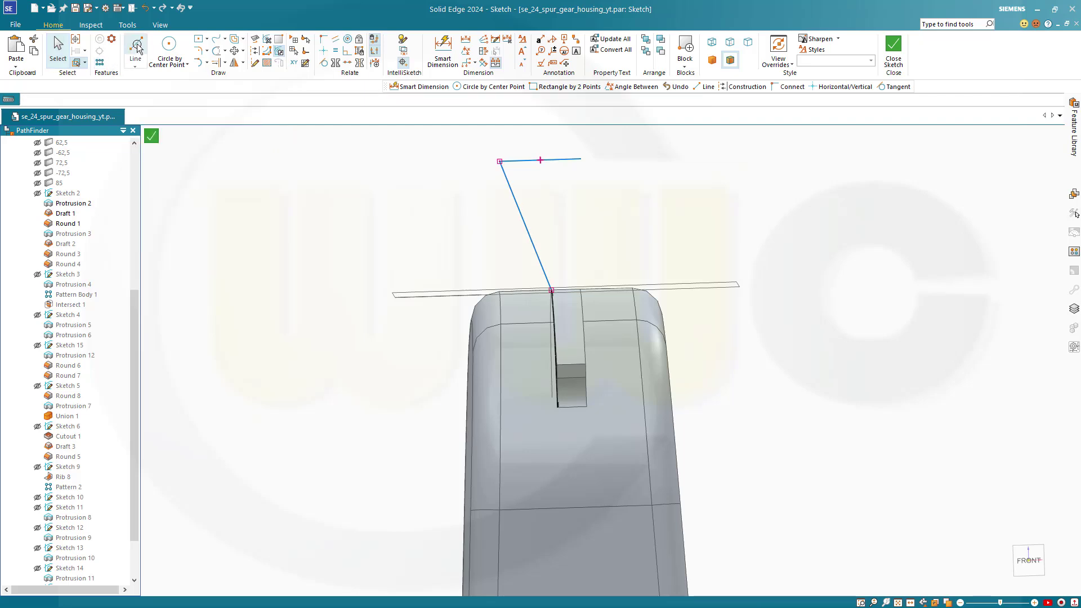
{"action": "left_click", "coordinate": [581, 159]}
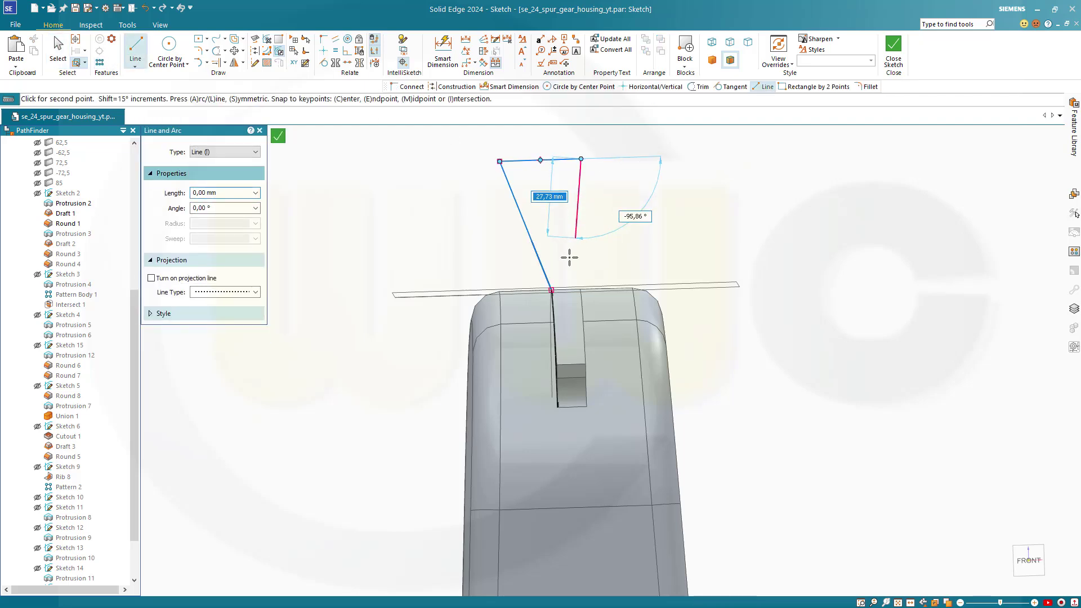
{"action": "left_click", "coordinate": [552, 290]}
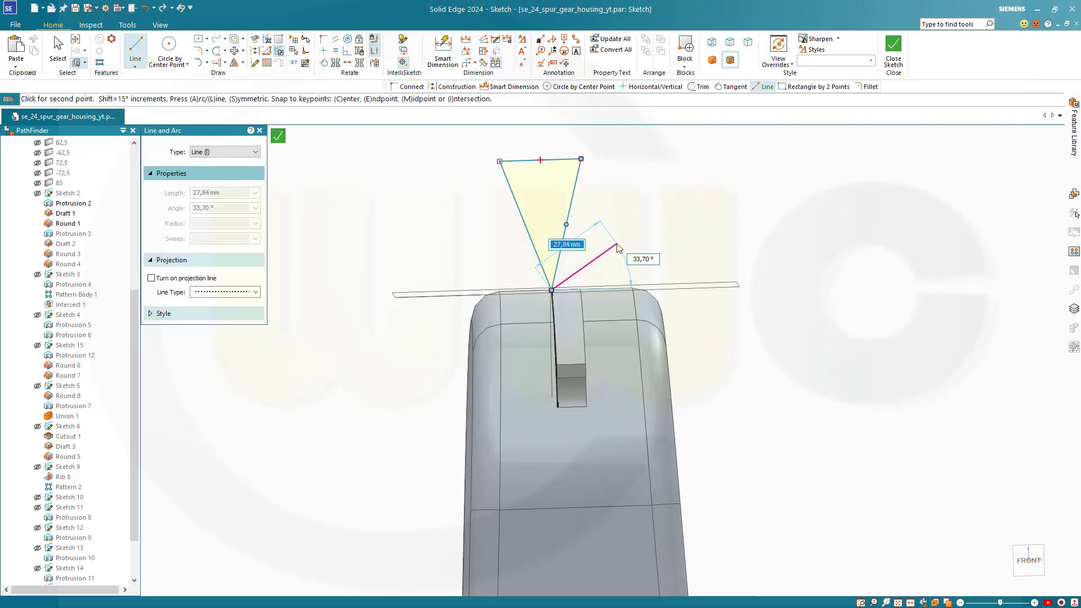
{"action": "key", "text": "Escape"}
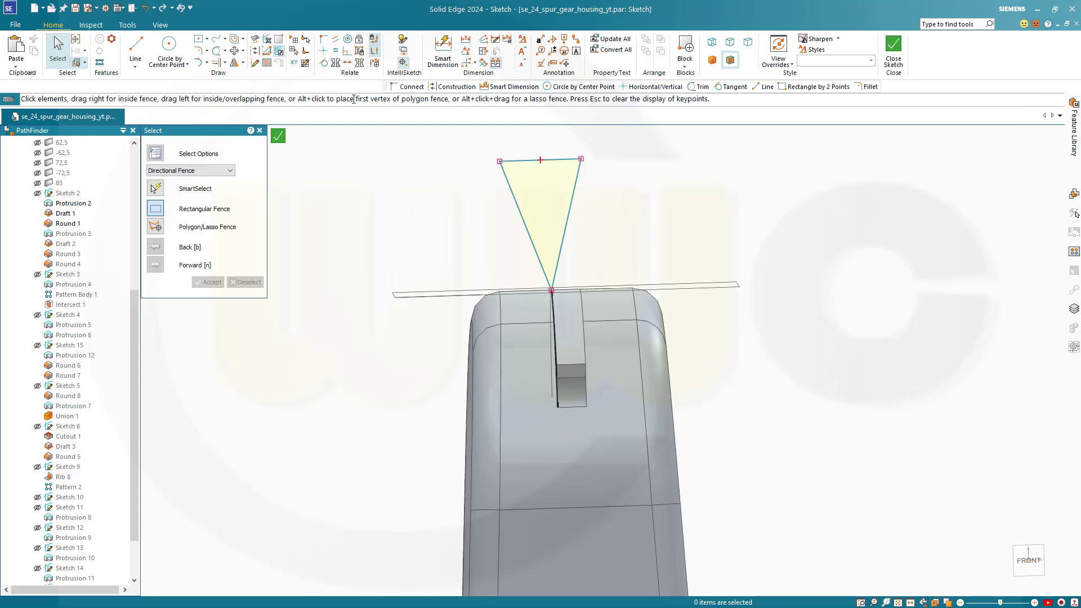
- Make the triangle's first slanted line vertical with a Horizontal/Vertical relation
{"action": "left_click", "coordinate": [323, 51]}
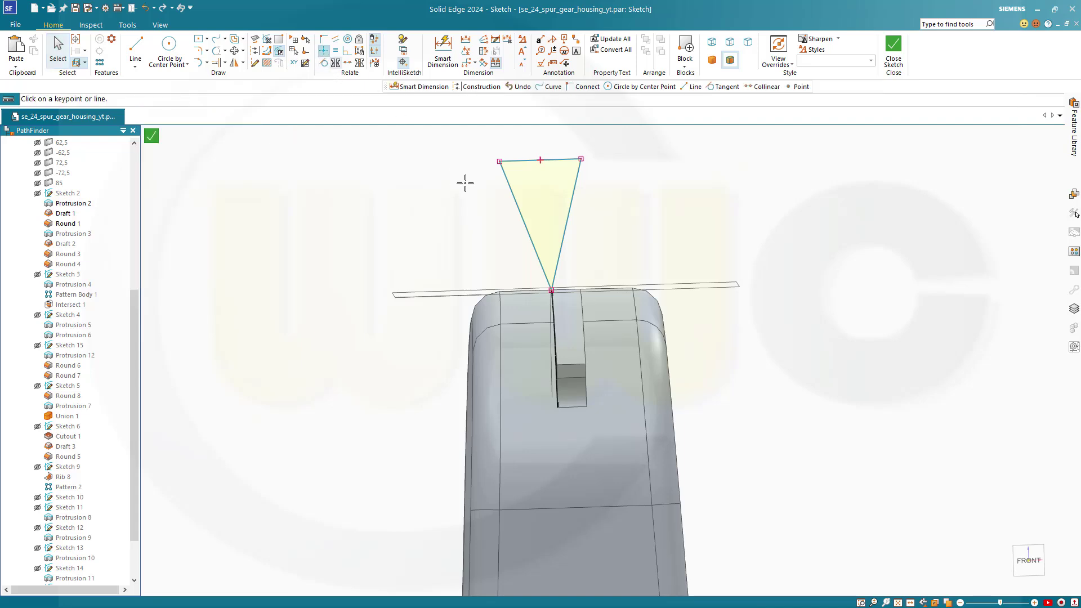
{"action": "left_click", "coordinate": [506, 187]}
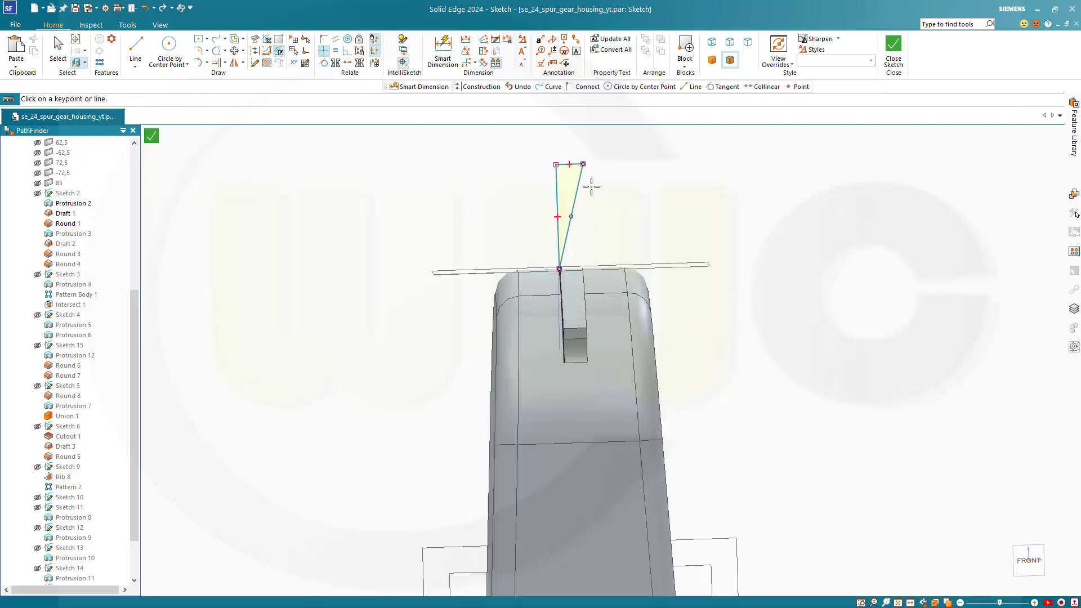
{"action": "scroll", "coordinate": [589, 184], "scroll_direction": "up", "scroll_amount": 1}
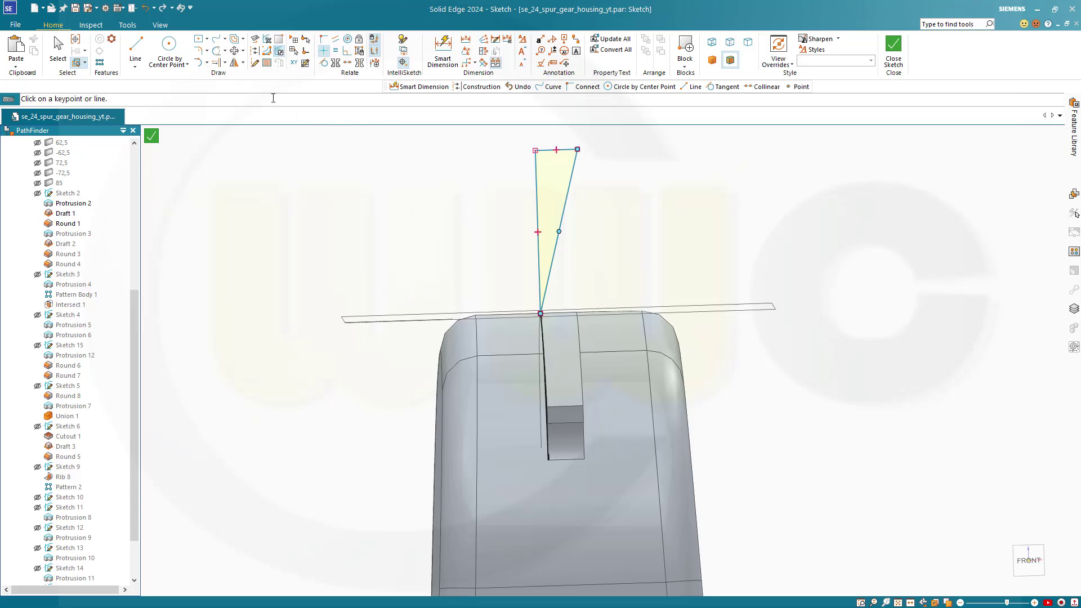
{"action": "left_click", "coordinate": [443, 51]}
{"action": "left_click", "coordinate": [538, 209]}
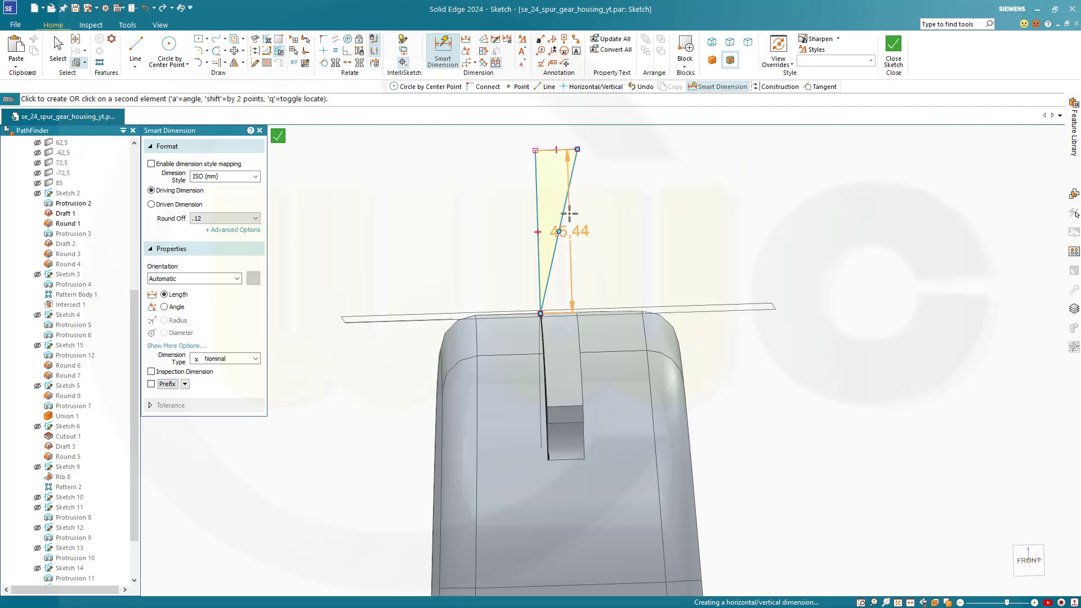
{"action": "left_click", "coordinate": [562, 211]}
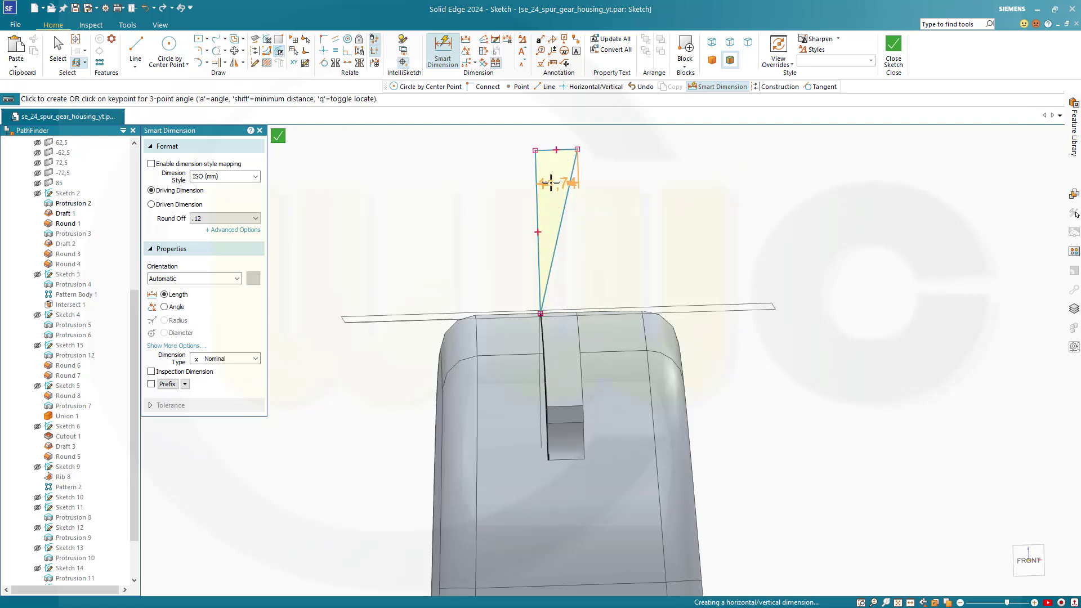
{"action": "key", "text": "Escape"}
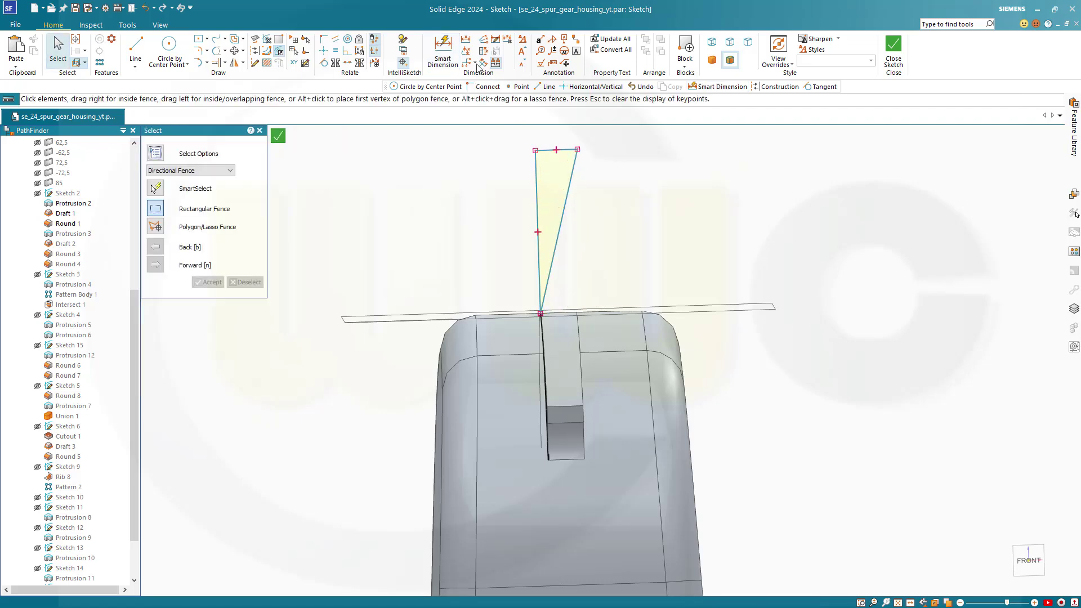
- Dimension the angle between the triangle's vertical and slanted lines and set it to 10°
{"action": "left_click", "coordinate": [466, 52]}
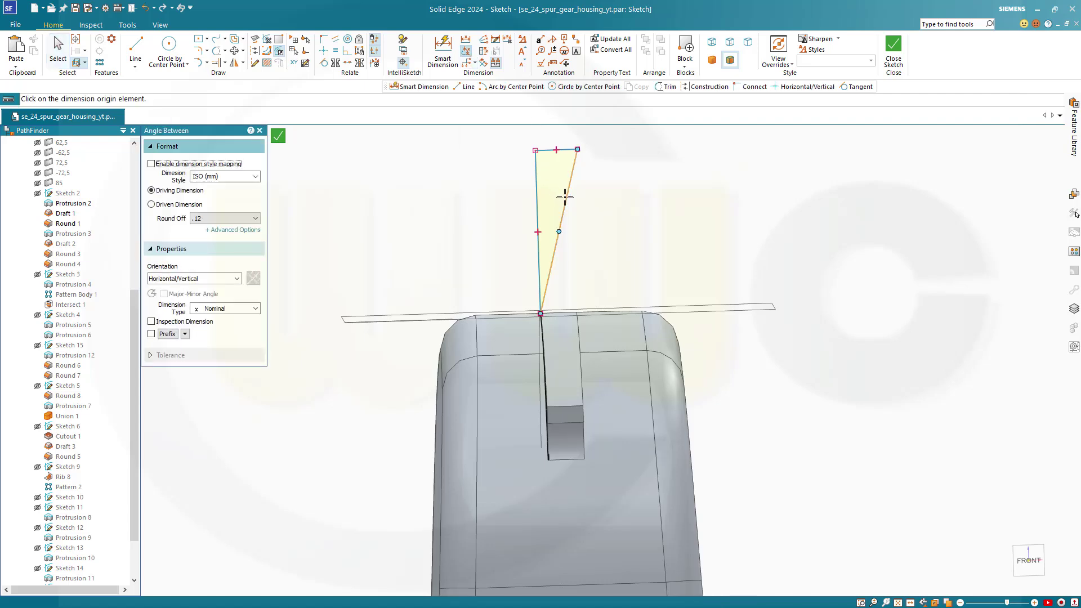
{"action": "left_click", "coordinate": [539, 195]}
{"action": "left_click", "coordinate": [568, 194]}
{"action": "left_click", "coordinate": [550, 186]}
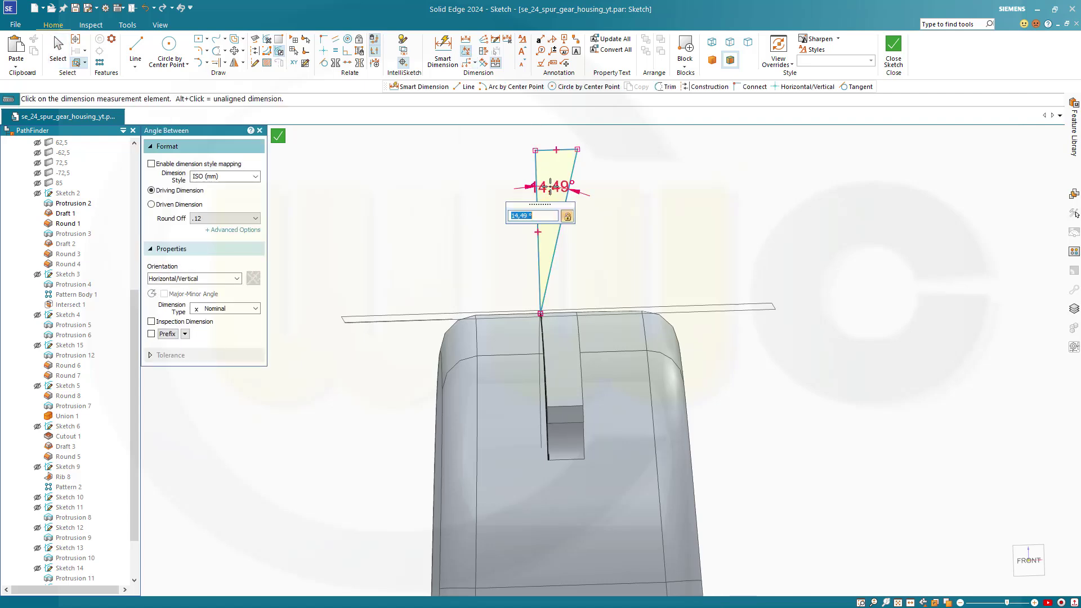
{"action": "type", "text": "10"}
{"action": "key", "text": "Return"}
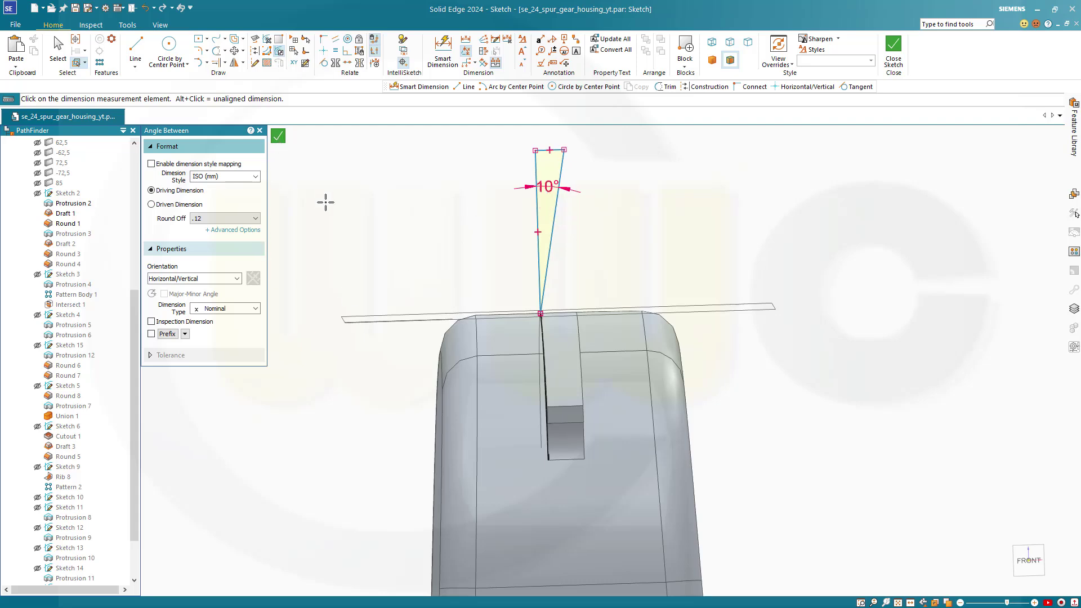
{"action": "key", "text": "Escape"}
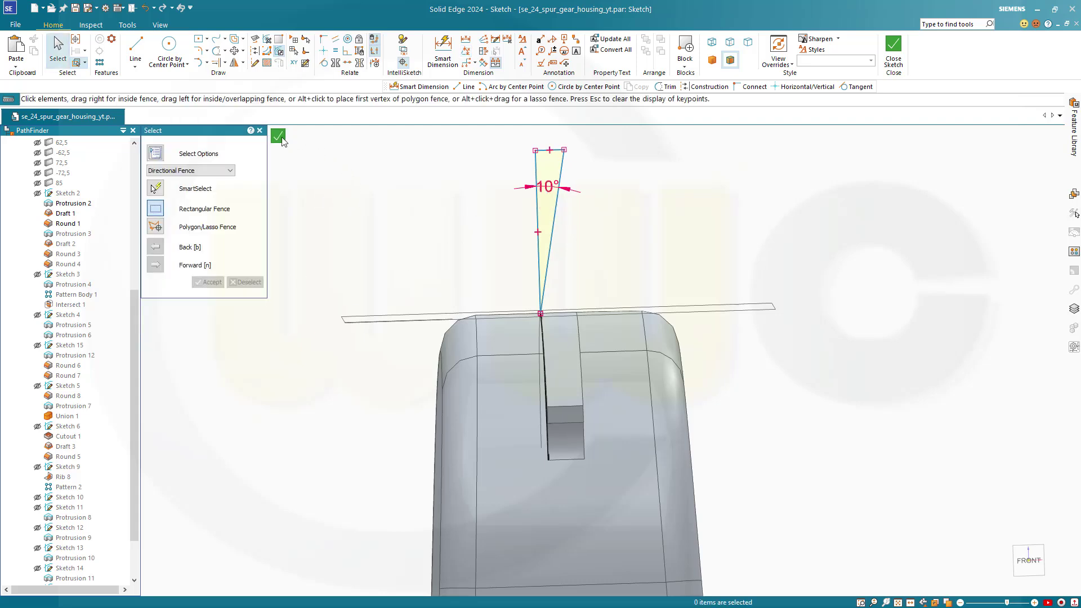
- Close the triangle sketch and make a single-path swept cutout with the triangle as cross section along the derived curve chain
{"action": "left_click", "coordinate": [281, 138]}
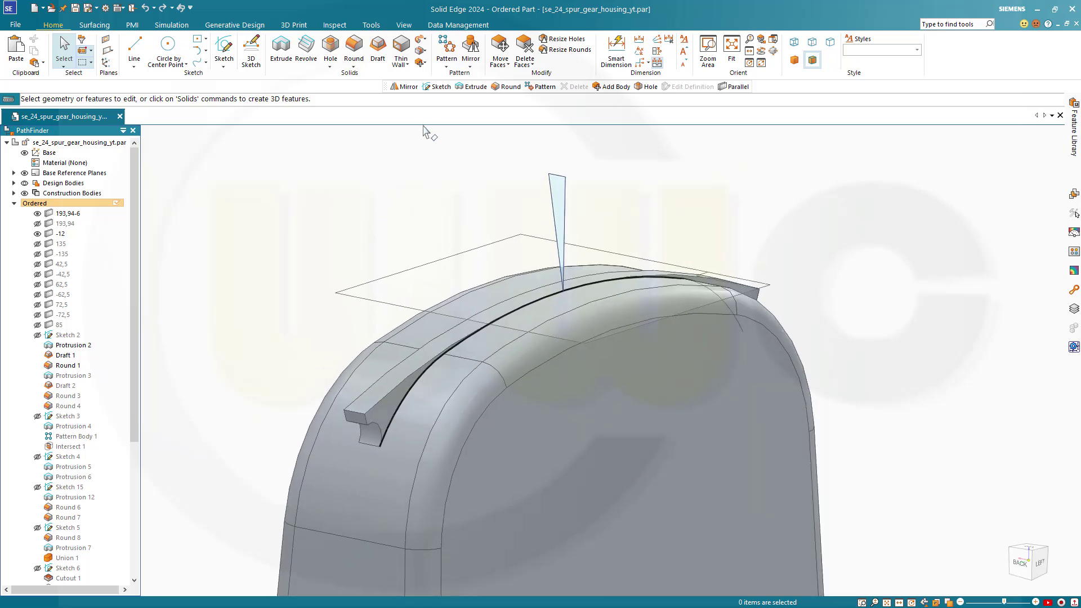
{"action": "left_click", "coordinate": [424, 51]}
{"action": "left_click", "coordinate": [436, 64]}
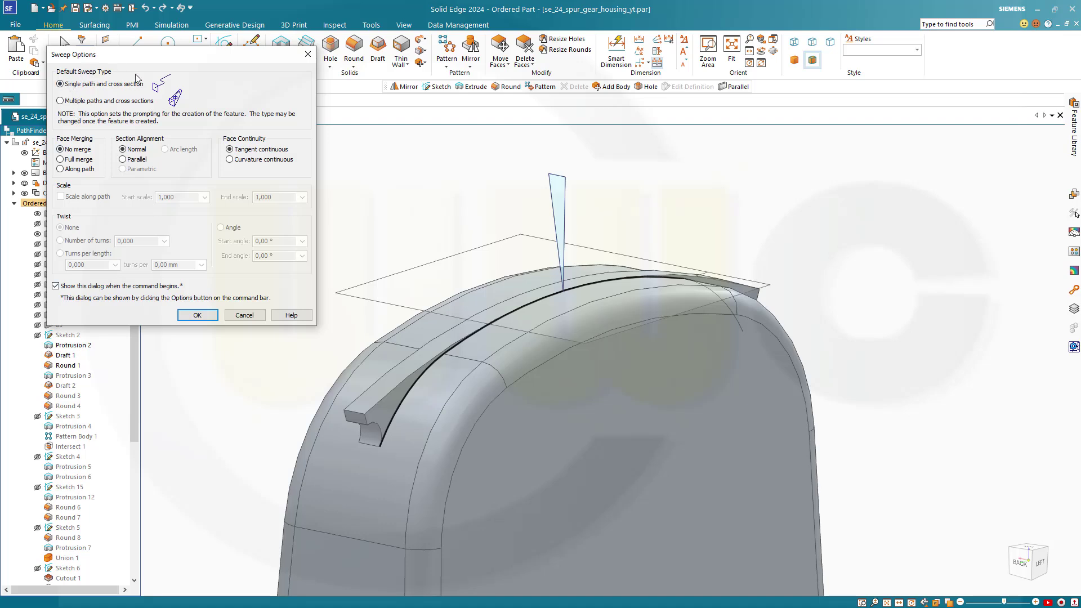
{"action": "left_click", "coordinate": [200, 317]}
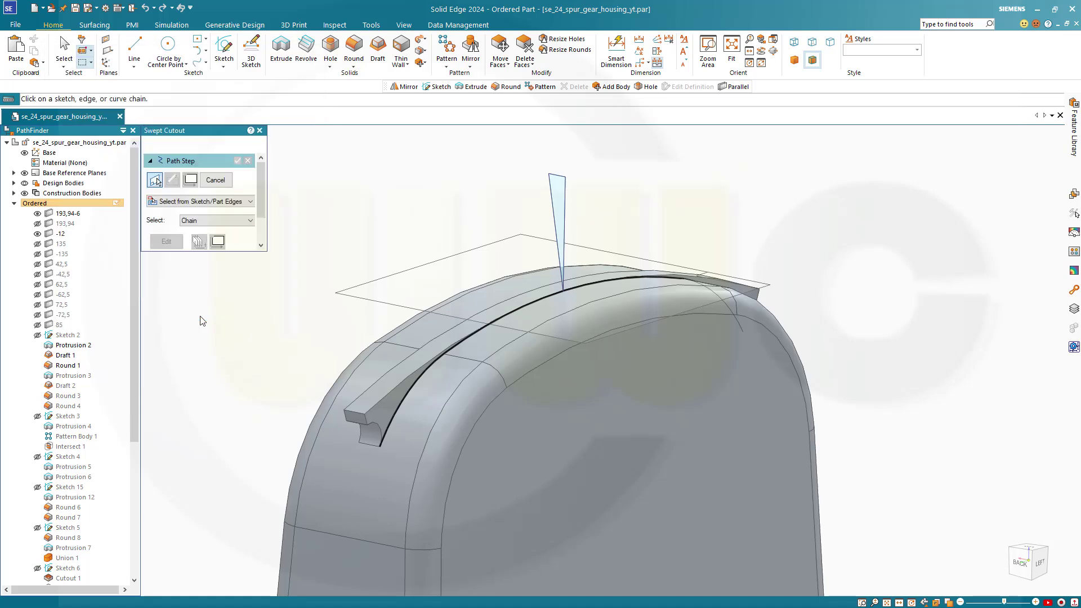
{"action": "left_click", "coordinate": [249, 221]}
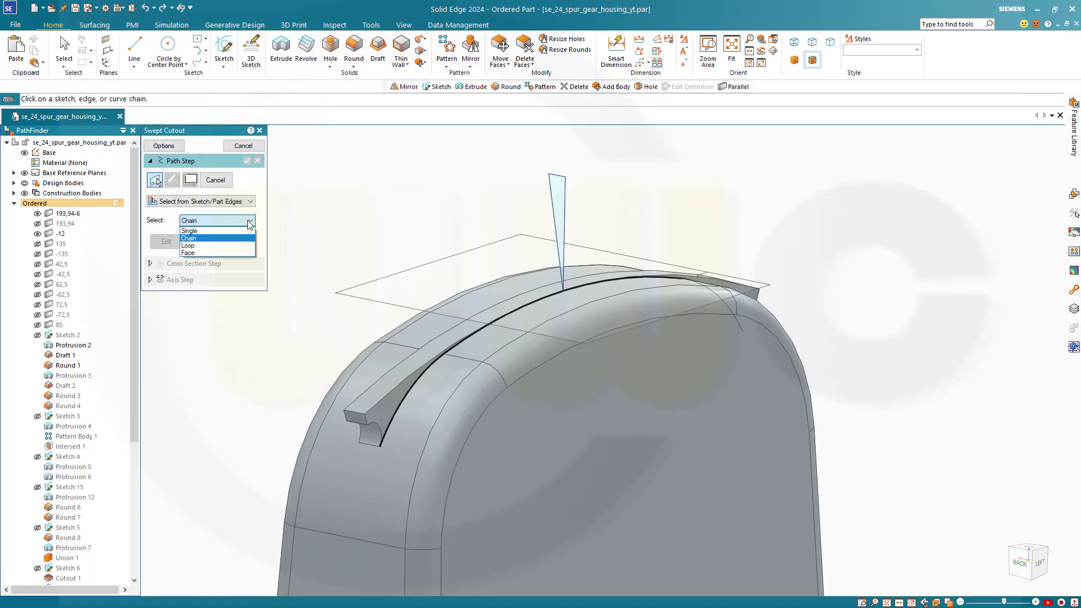
{"action": "left_click", "coordinate": [198, 239]}
{"action": "left_click", "coordinate": [403, 402]}
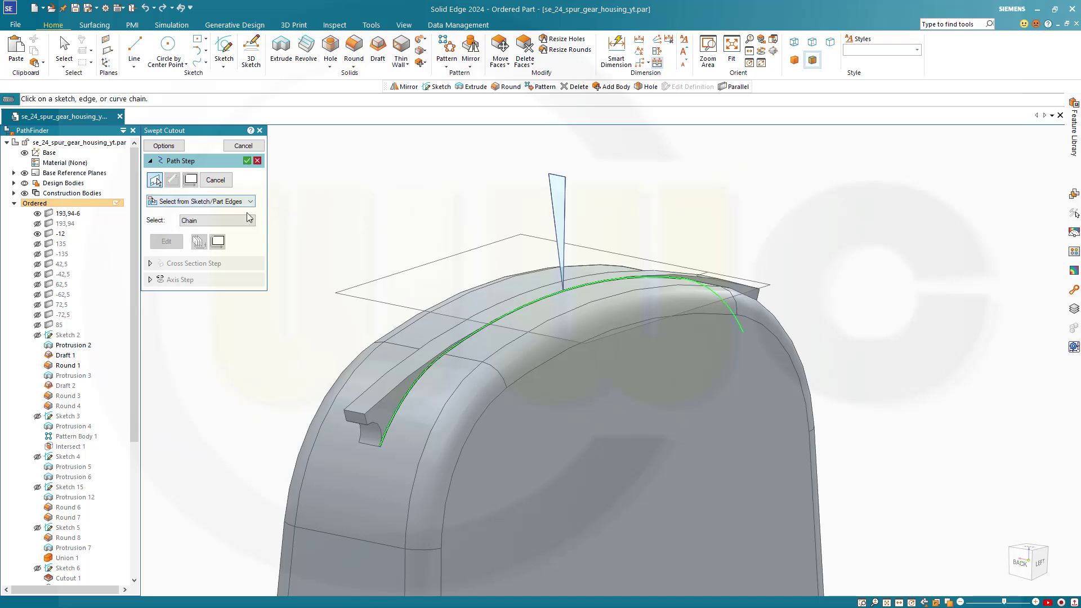
{"action": "left_click", "coordinate": [247, 161]}
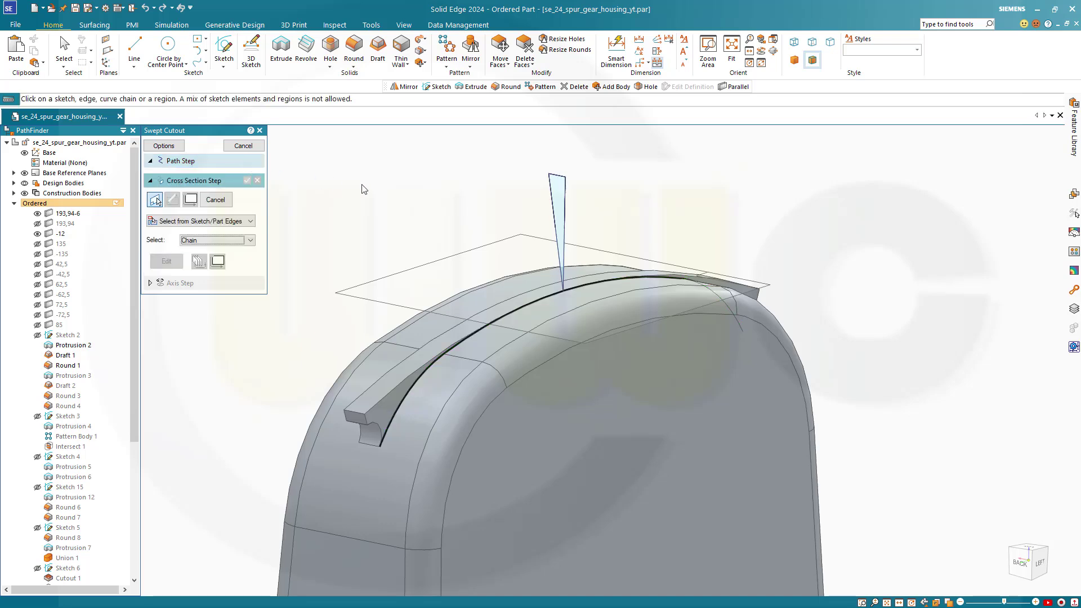
{"action": "left_click", "coordinate": [563, 212]}
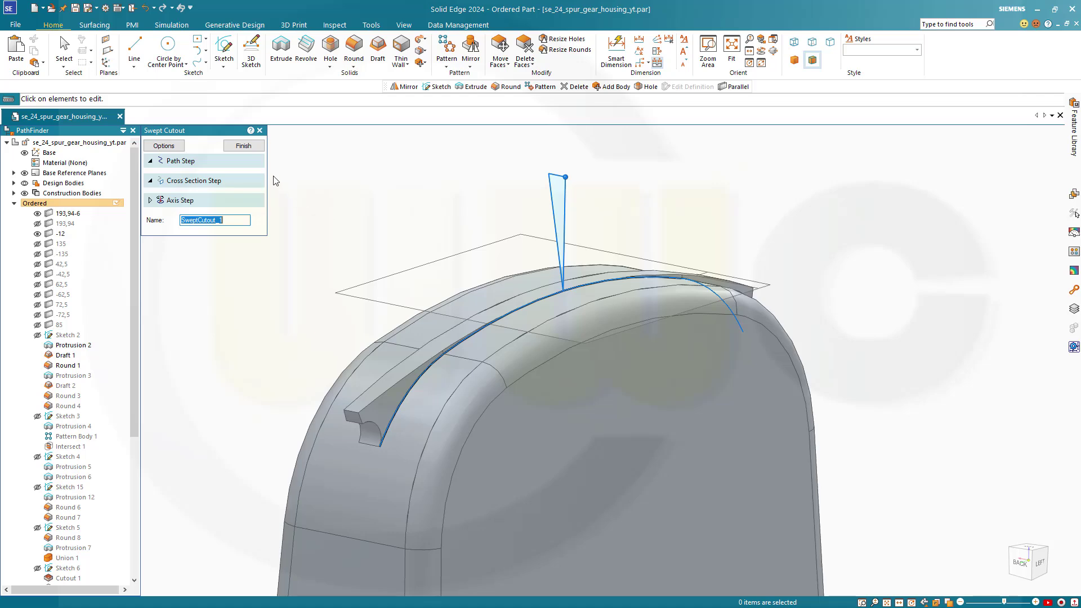
{"action": "left_click", "coordinate": [246, 147]}
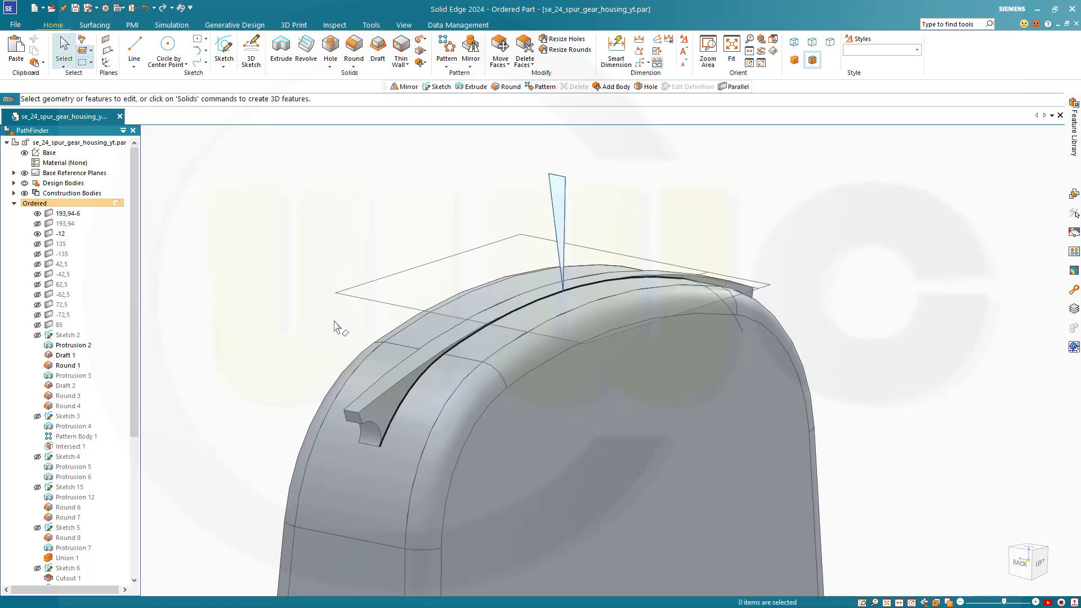
- Try to mirror the swept cutout about the narrow-looking vertical reference plane near the housing's base
{"action": "middle_click_drag", "start_coordinate": [336, 328], "coordinate": [394, 436]}
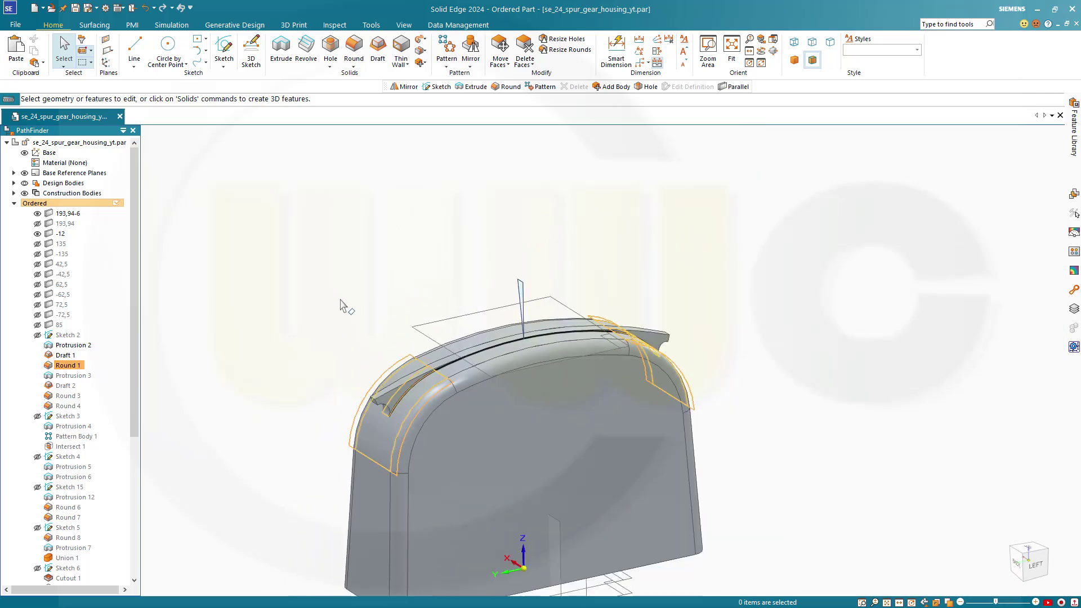
{"action": "left_click", "coordinate": [471, 48]}
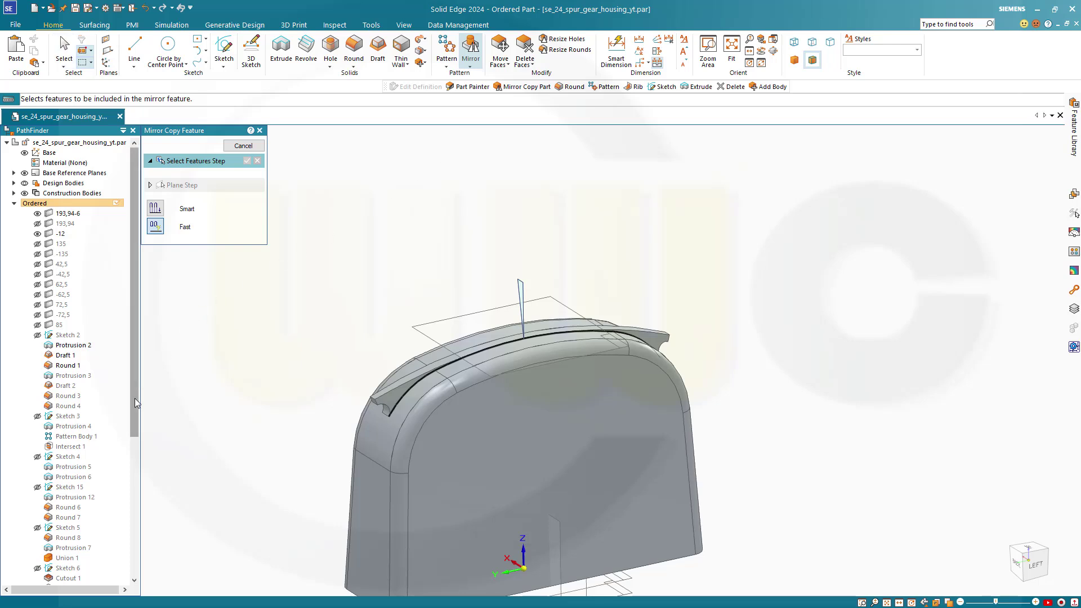
{"action": "left_click_drag", "start_coordinate": [134, 398], "coordinate": [133, 551]}
{"action": "left_click", "coordinate": [69, 578]}
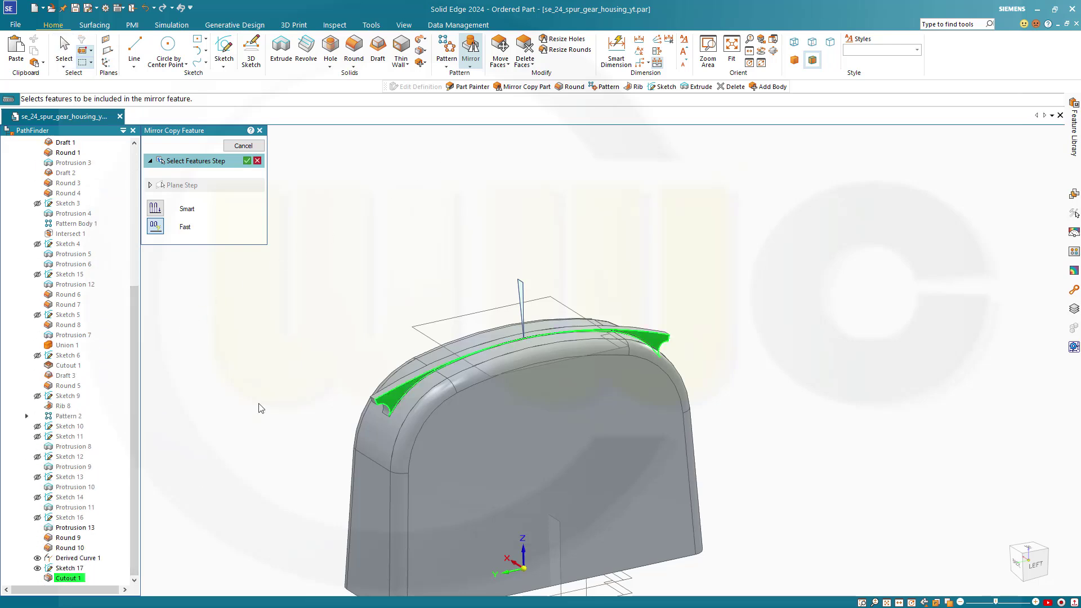
{"action": "left_click", "coordinate": [247, 160]}
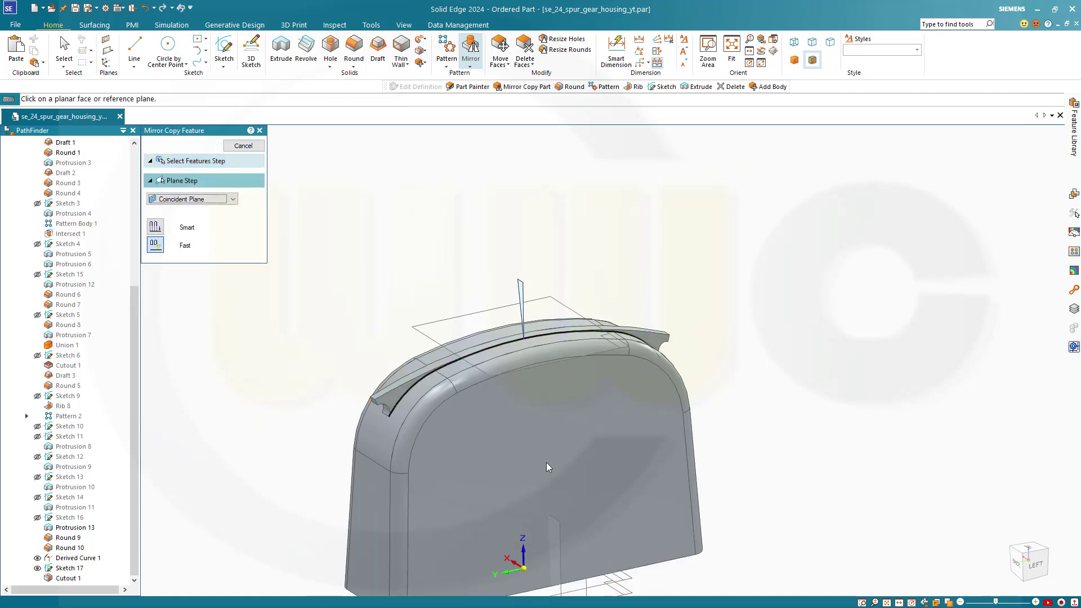
{"action": "left_click", "coordinate": [560, 537]}
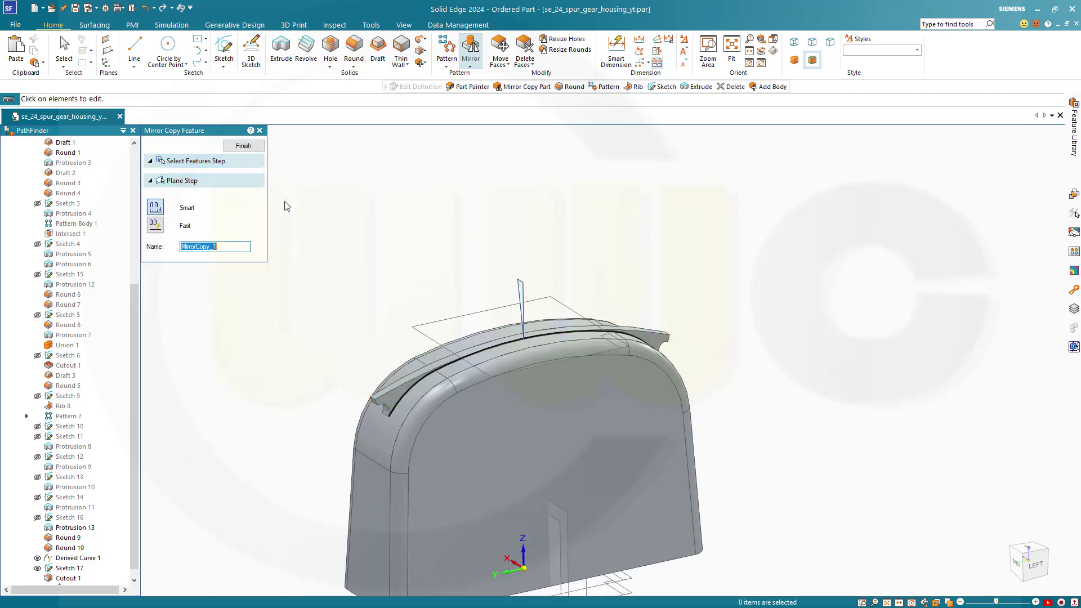
{"action": "left_click", "coordinate": [243, 147]}
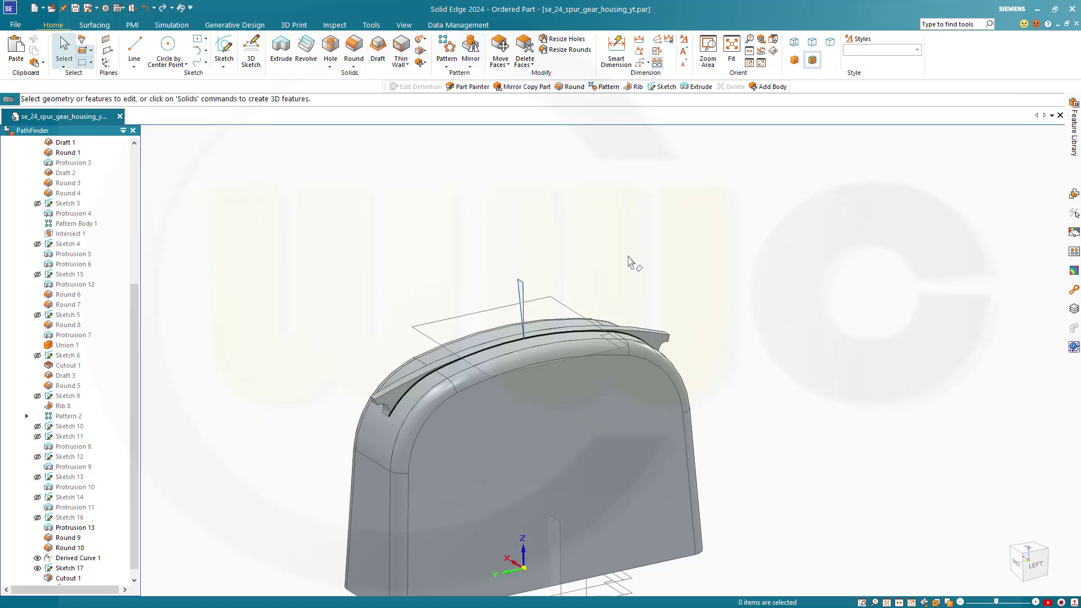
{"action": "middle_click_drag", "start_coordinate": [628, 258], "coordinate": [385, 441]}
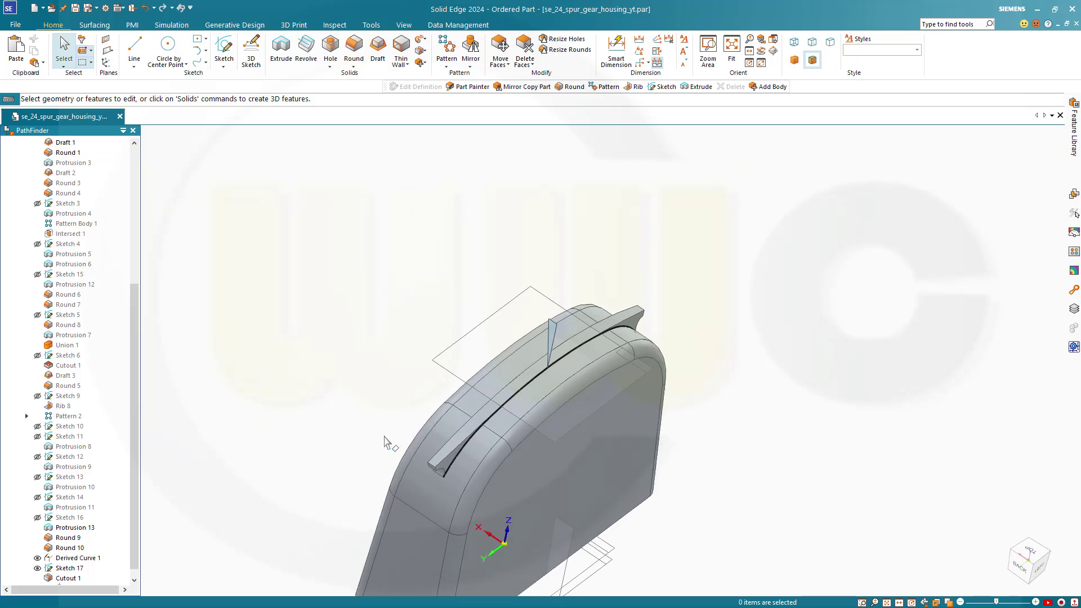
{"action": "scroll", "coordinate": [326, 482], "scroll_direction": "down", "scroll_amount": 3}
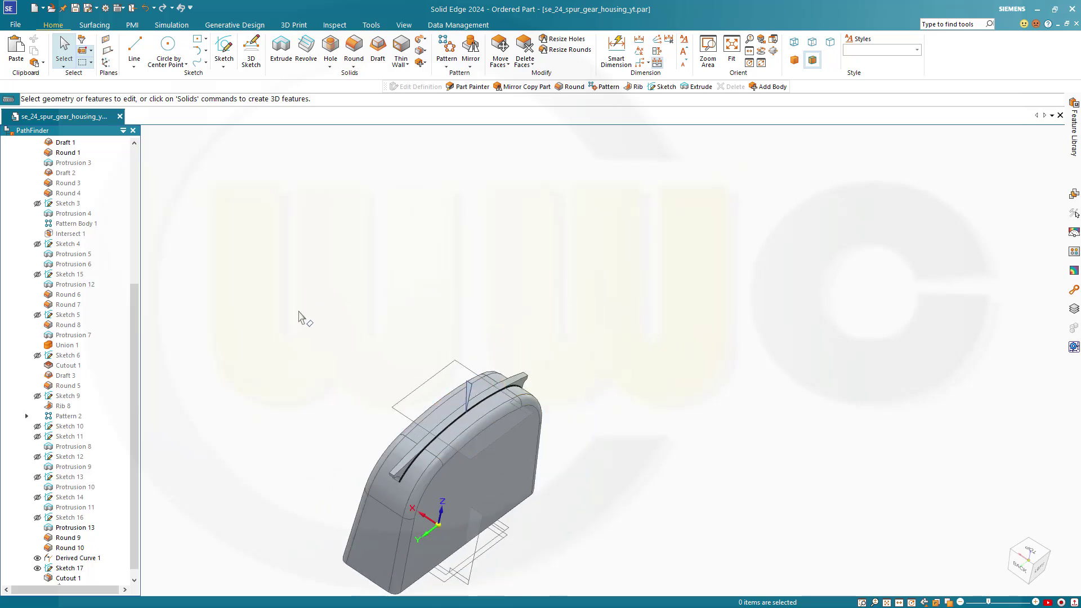
{"action": "left_click", "coordinate": [134, 580]}
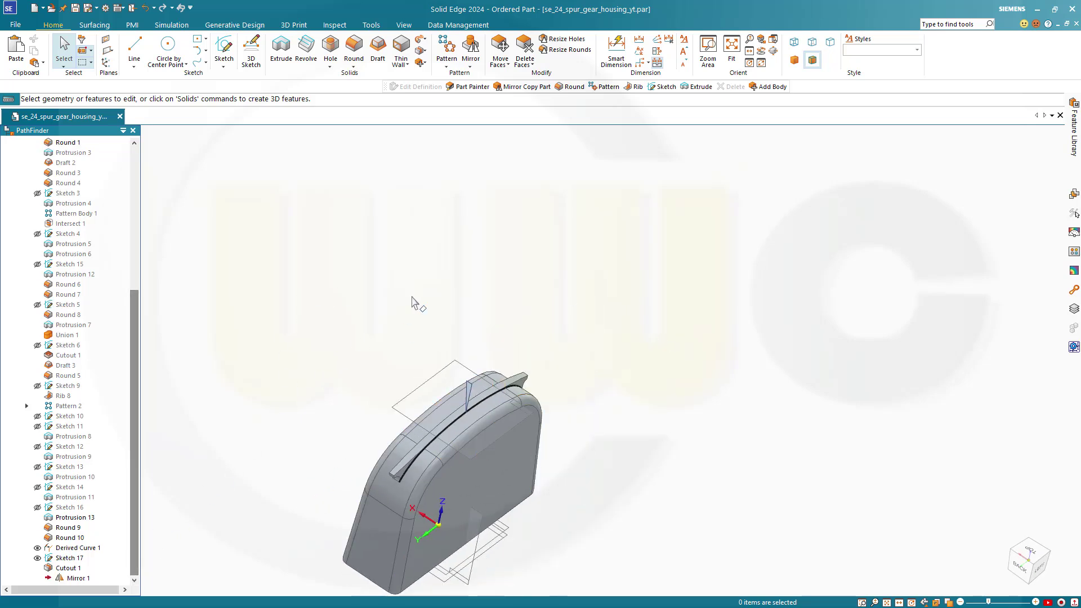
- Mirror the swept cutout to the rib's opposite side about the vertical plane parallel to the housing's large flat faces
{"action": "left_click", "coordinate": [470, 46]}
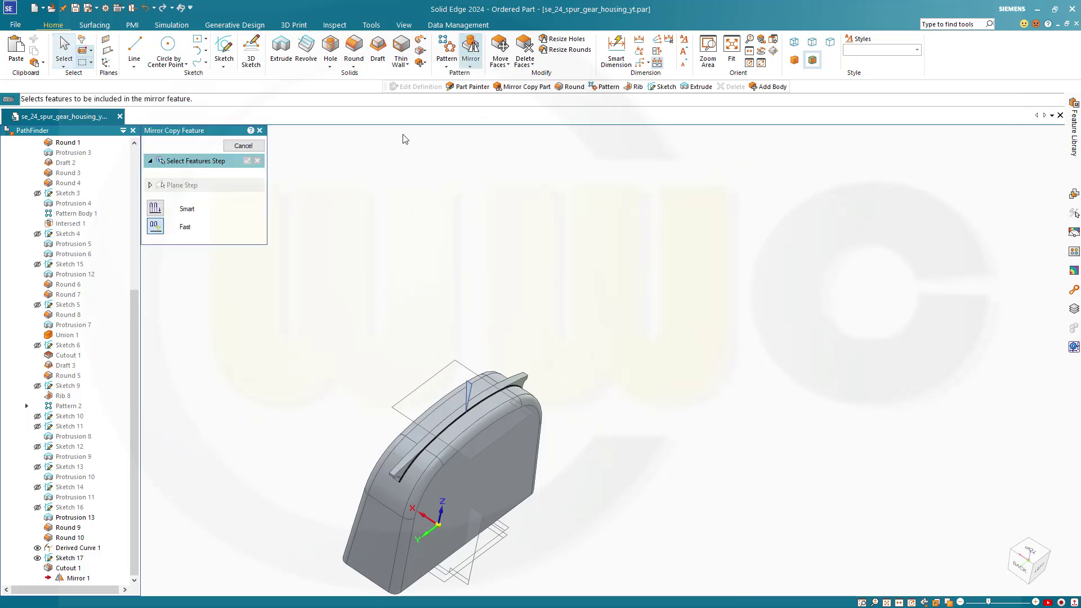
{"action": "left_click", "coordinate": [77, 536]}
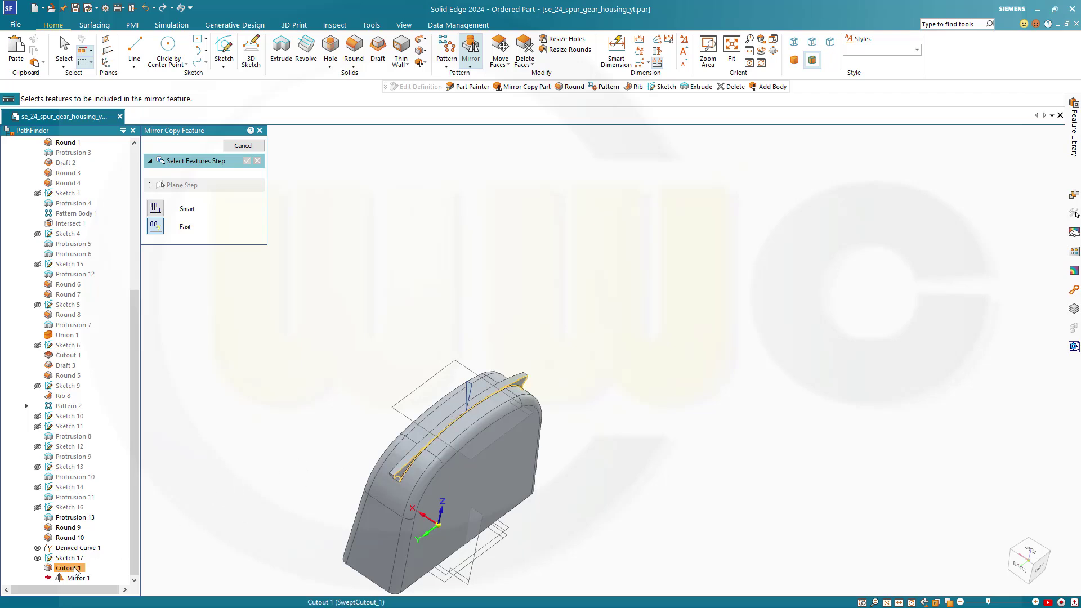
{"action": "left_click", "coordinate": [68, 568]}
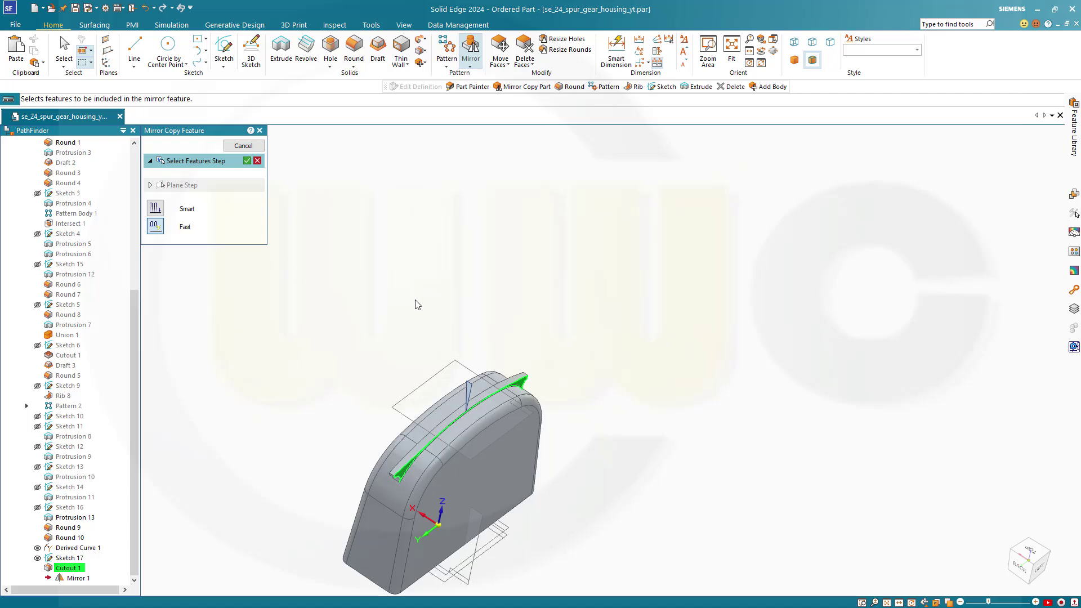
{"action": "left_click", "coordinate": [247, 161]}
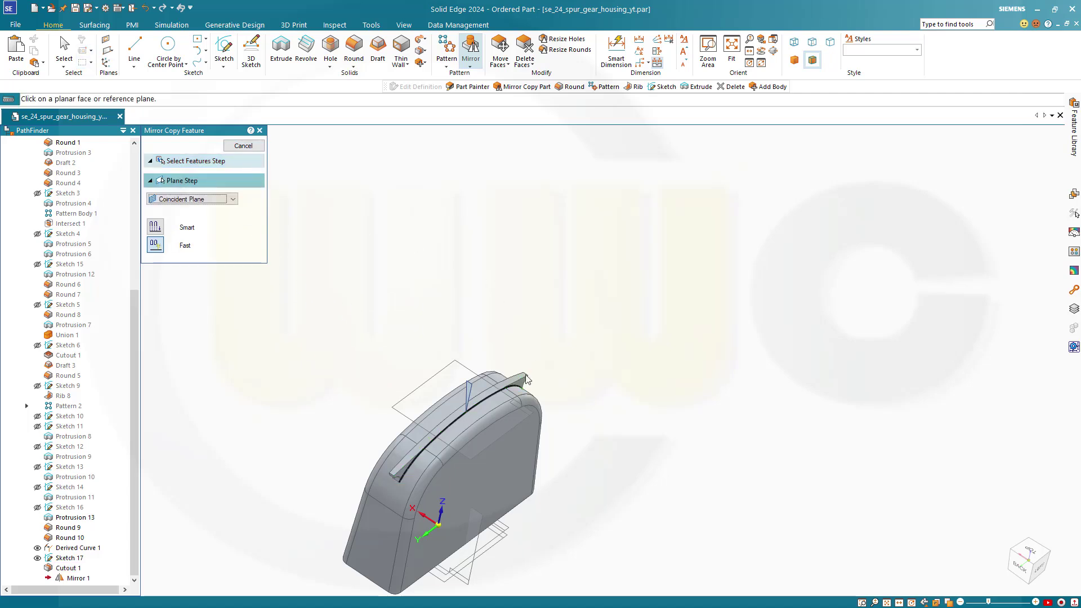
{"action": "middle_click_drag", "start_coordinate": [608, 461], "coordinate": [553, 438]}
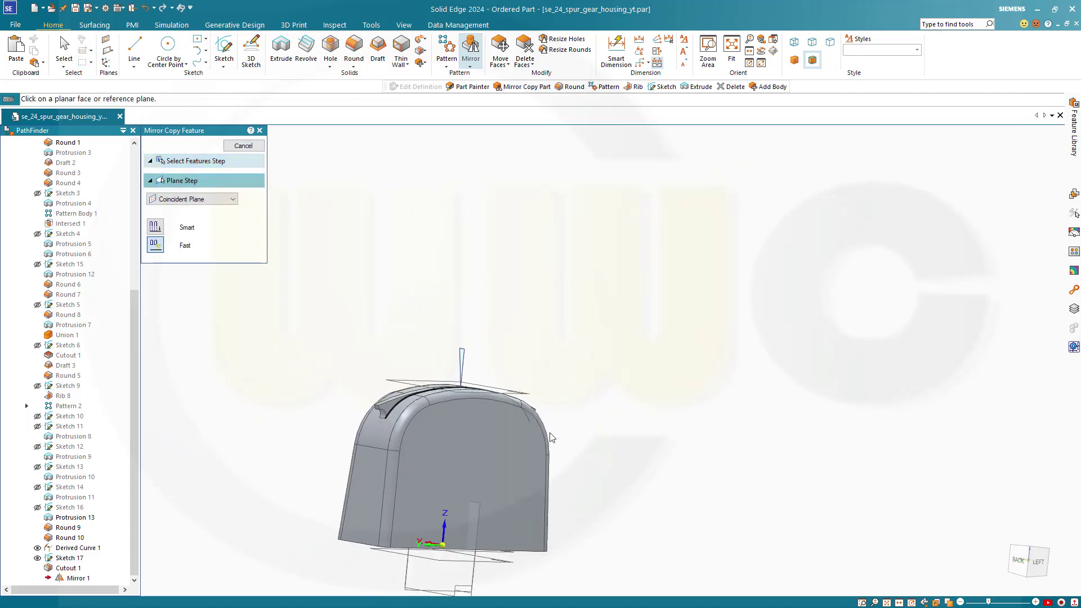
{"action": "scroll", "coordinate": [369, 582], "scroll_direction": "down", "scroll_amount": 2}
{"action": "middle_click_drag", "start_coordinate": [376, 560], "coordinate": [399, 580]}
{"action": "left_click", "coordinate": [398, 580]}
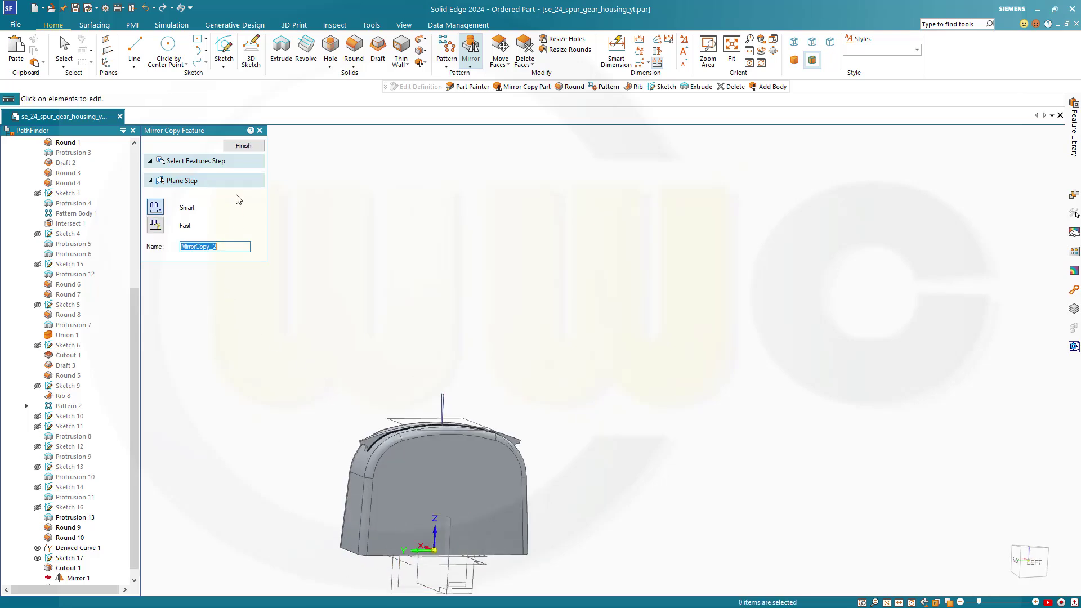
{"action": "left_click", "coordinate": [244, 146]}
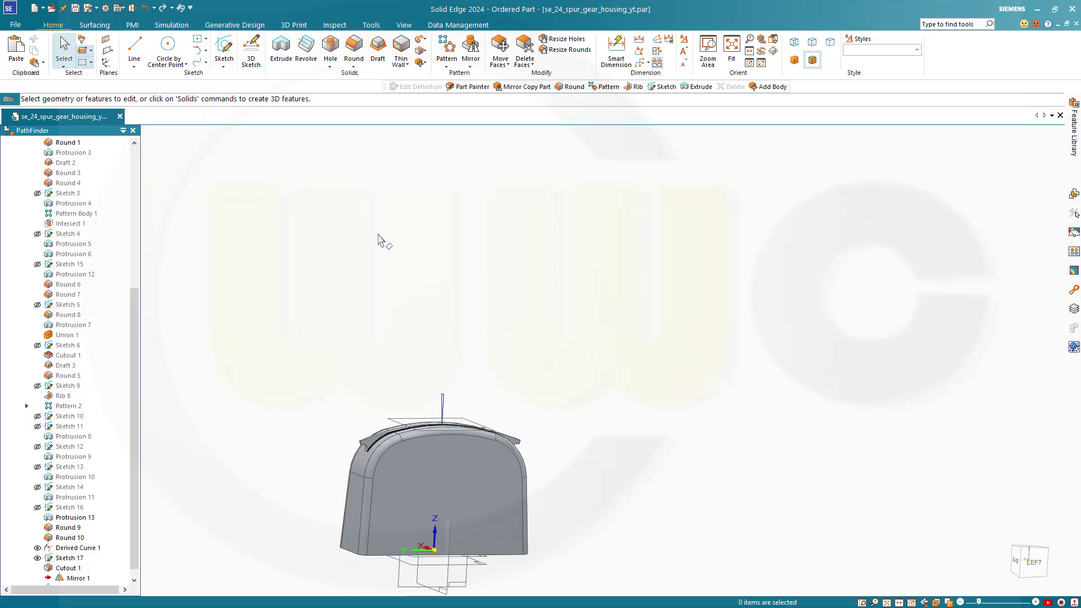
- Hide the triangular profile sketch, Sketch 17
{"action": "middle_click_drag", "start_coordinate": [399, 267], "coordinate": [547, 352]}
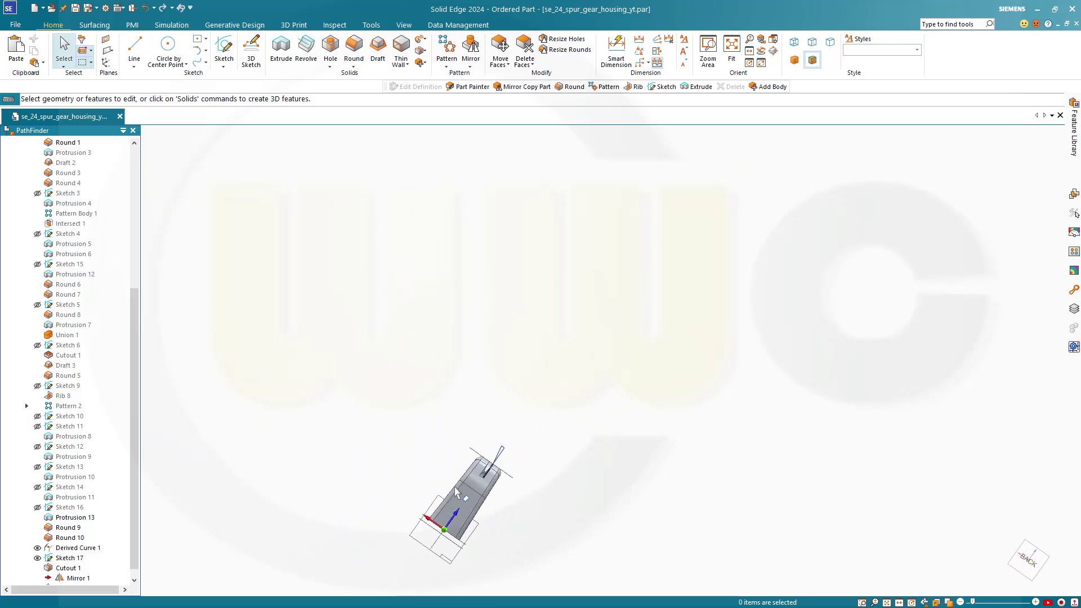
{"action": "scroll", "coordinate": [494, 507], "scroll_direction": "up", "scroll_amount": 8}
{"action": "middle_click_drag", "start_coordinate": [438, 478], "coordinate": [598, 479]}
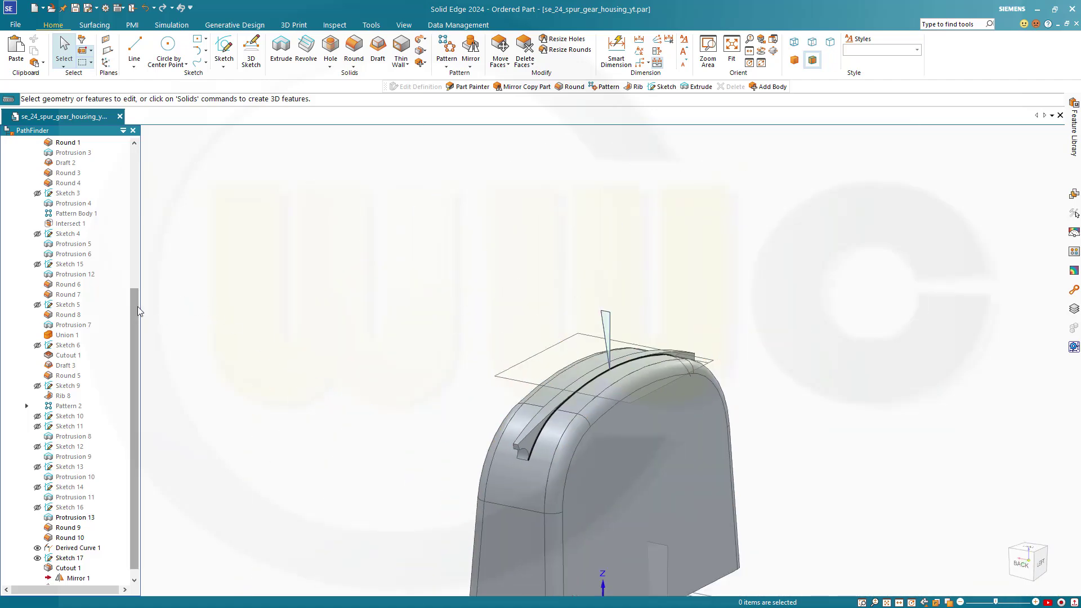
{"action": "left_click", "coordinate": [39, 558]}
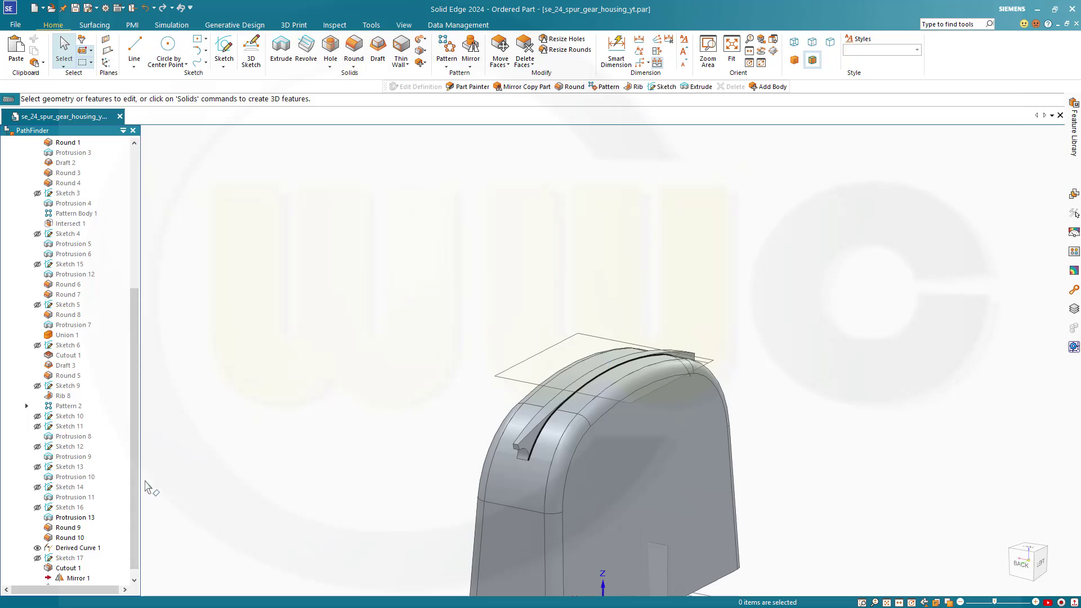
- Show the hidden reference planes 193,94, 135, -135, 42,5, -42,5, 62,5, -62,5, 72,5, -72,5 and 85
{"action": "left_click_drag", "start_coordinate": [136, 418], "coordinate": [150, 254]}
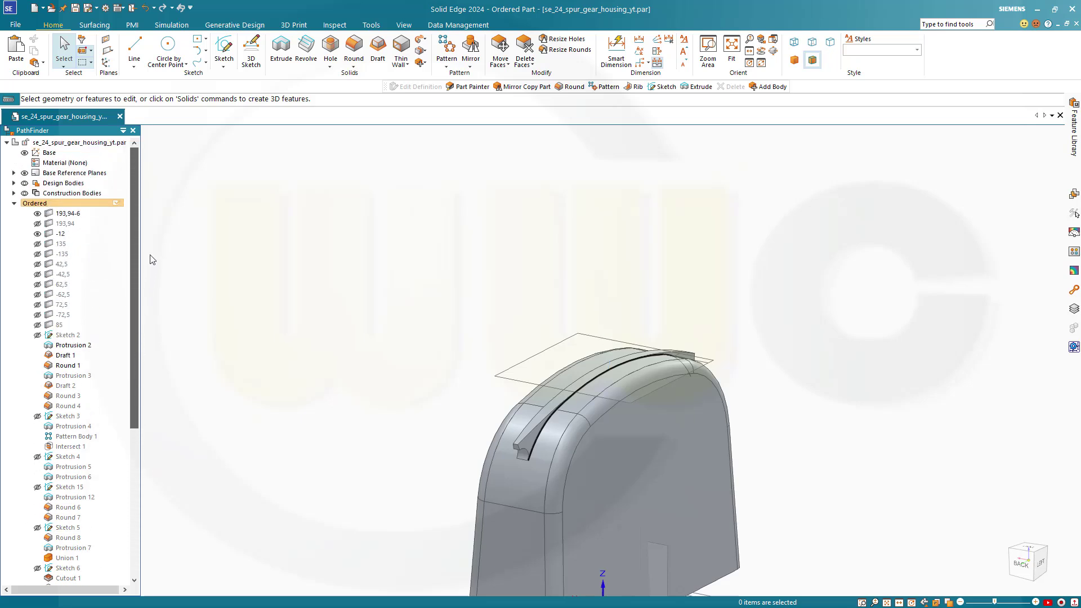
{"action": "left_click", "coordinate": [37, 224]}
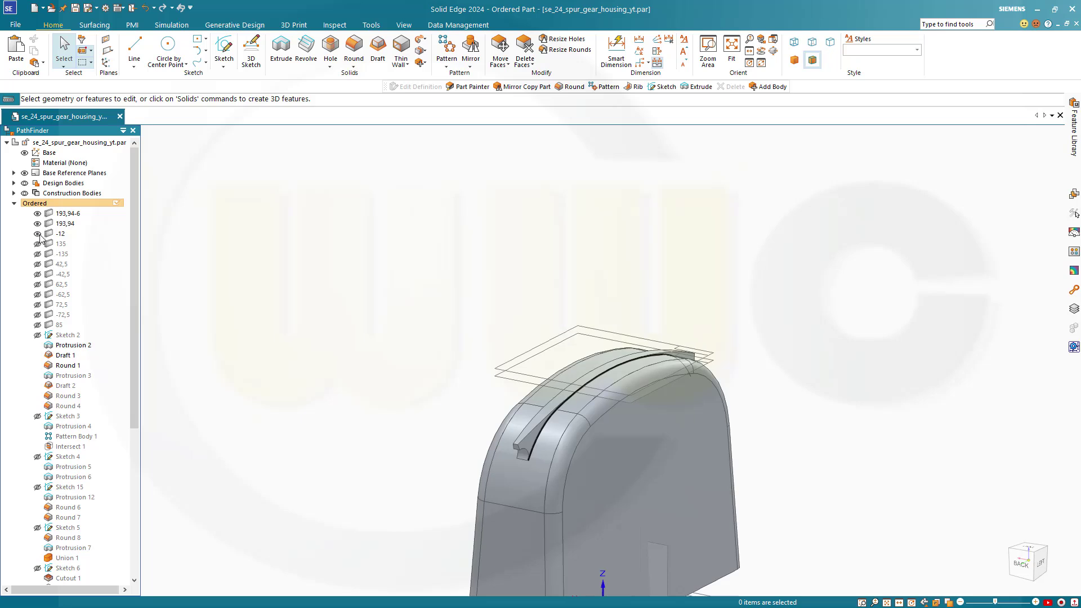
{"action": "left_click", "coordinate": [37, 244]}
{"action": "left_click", "coordinate": [38, 255]}
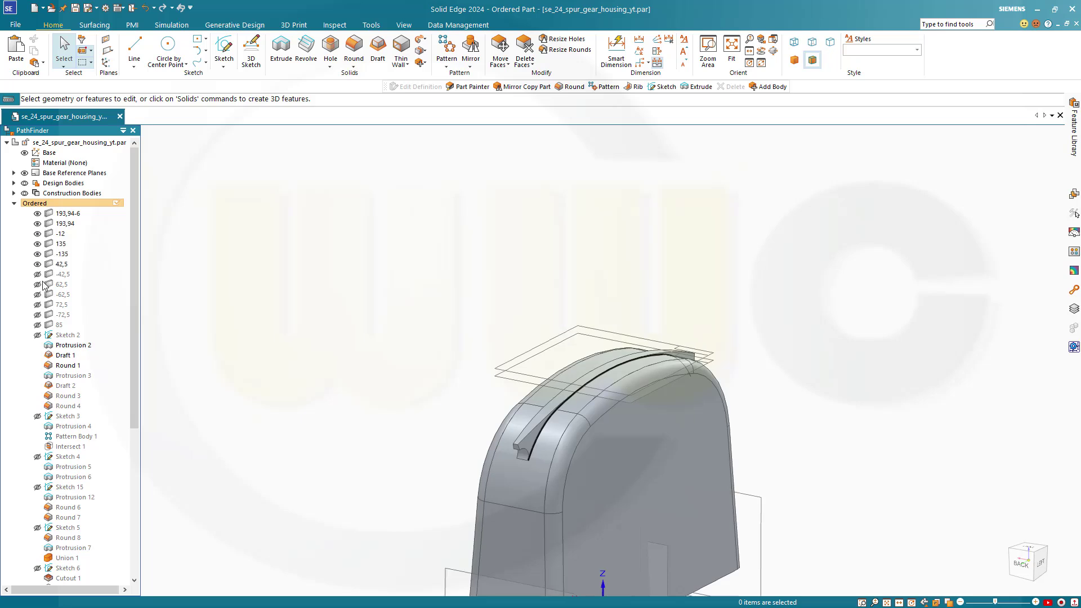
{"action": "left_click", "coordinate": [37, 275]}
{"action": "left_click", "coordinate": [37, 295]}
{"action": "left_click", "coordinate": [37, 305]}
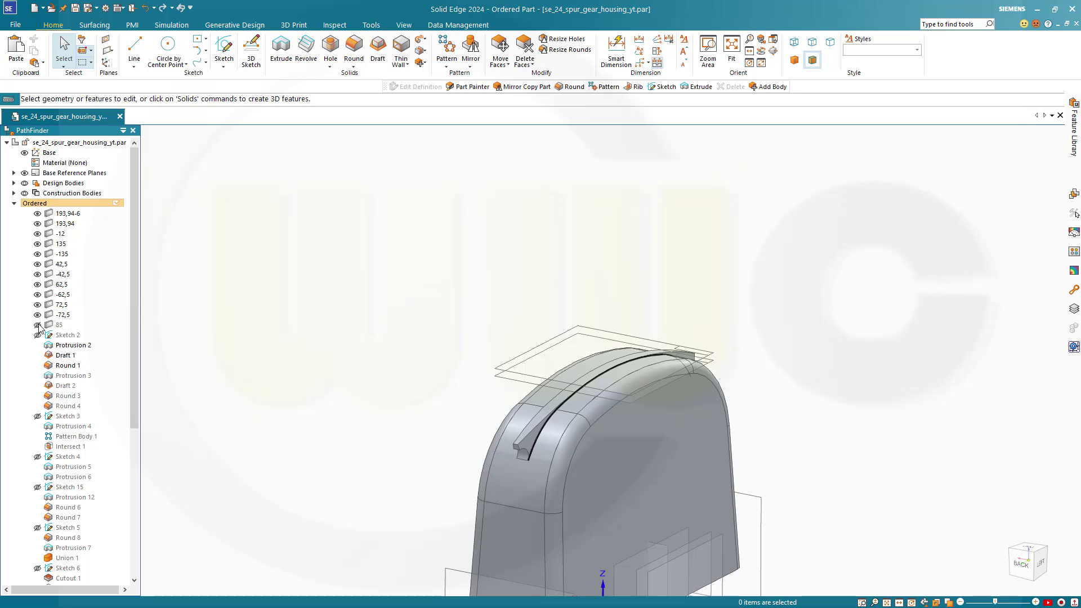
{"action": "left_click", "coordinate": [37, 326]}
- Show design bodies 2, 4, 5, 6, 7 and 8 alongside Design Body_1
{"action": "left_click", "coordinate": [13, 183]}
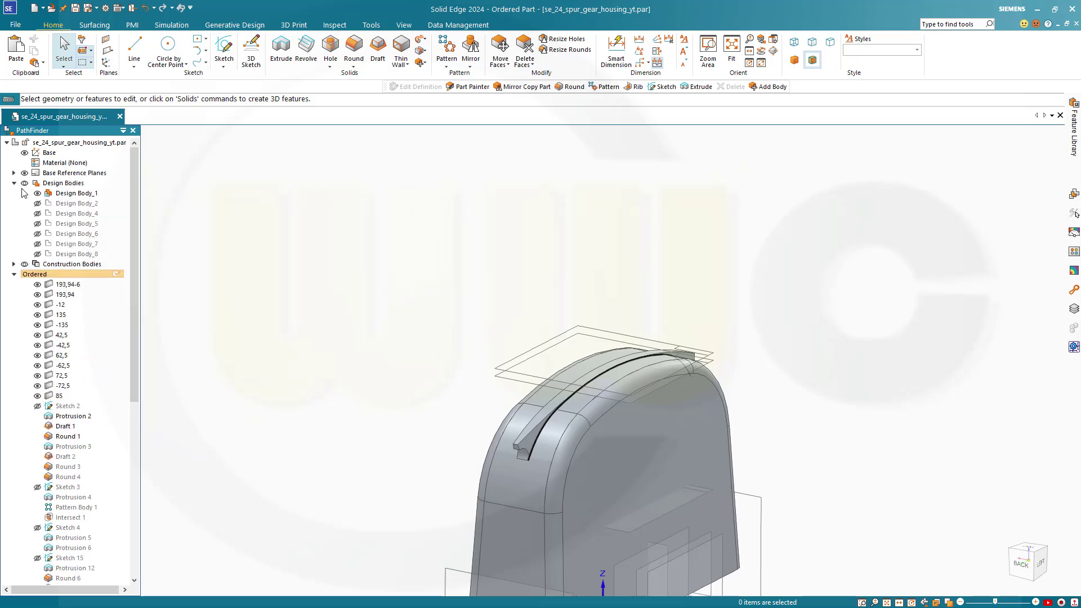
{"action": "left_click", "coordinate": [38, 213]}
{"action": "left_click", "coordinate": [38, 223]}
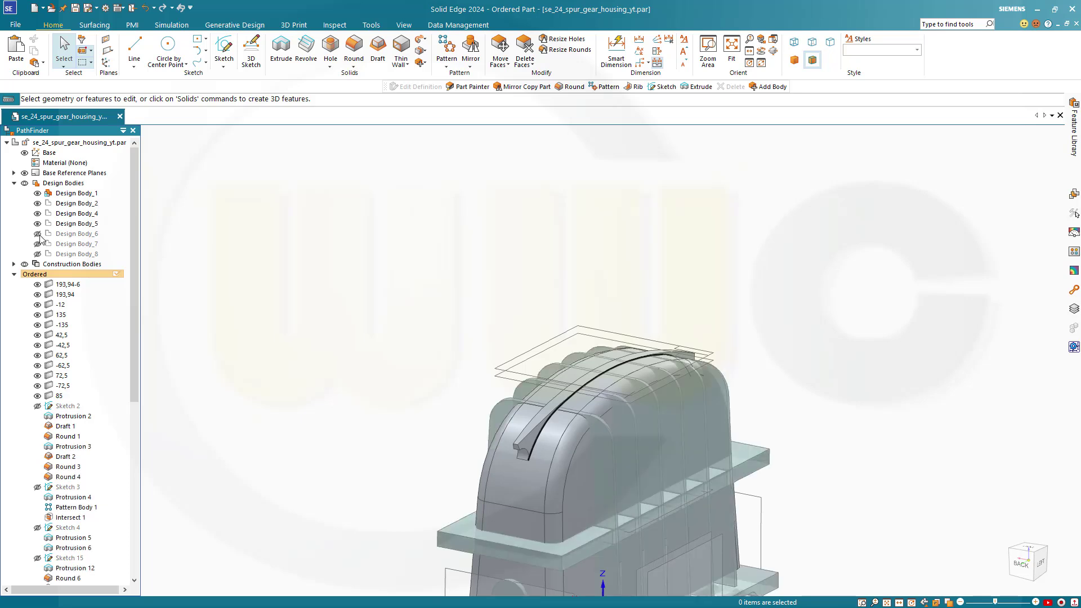
{"action": "left_click", "coordinate": [37, 233]}
{"action": "left_click", "coordinate": [37, 243]}
{"action": "left_click", "coordinate": [37, 254]}
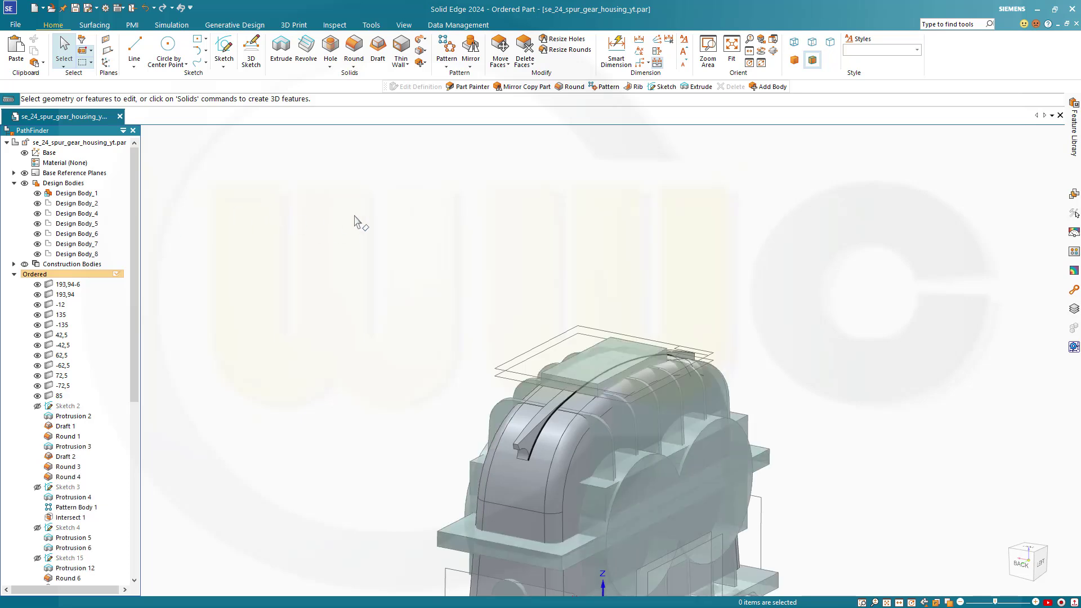